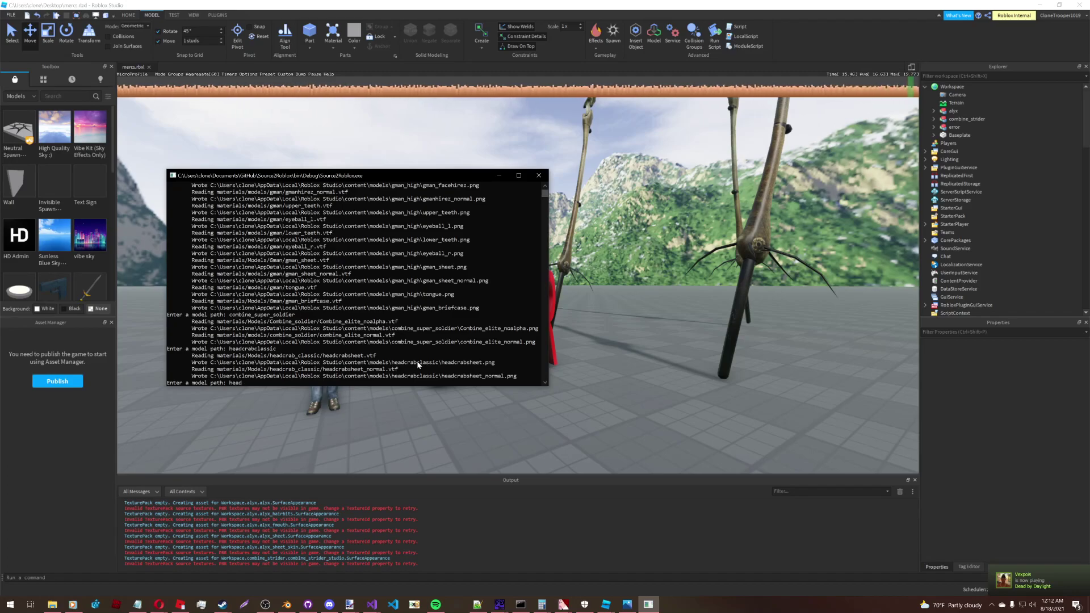
- Convert the headcrab, barnacle, barney and kleiner models in the Source2Roblox console
{"action": "key", "text": "Return"}
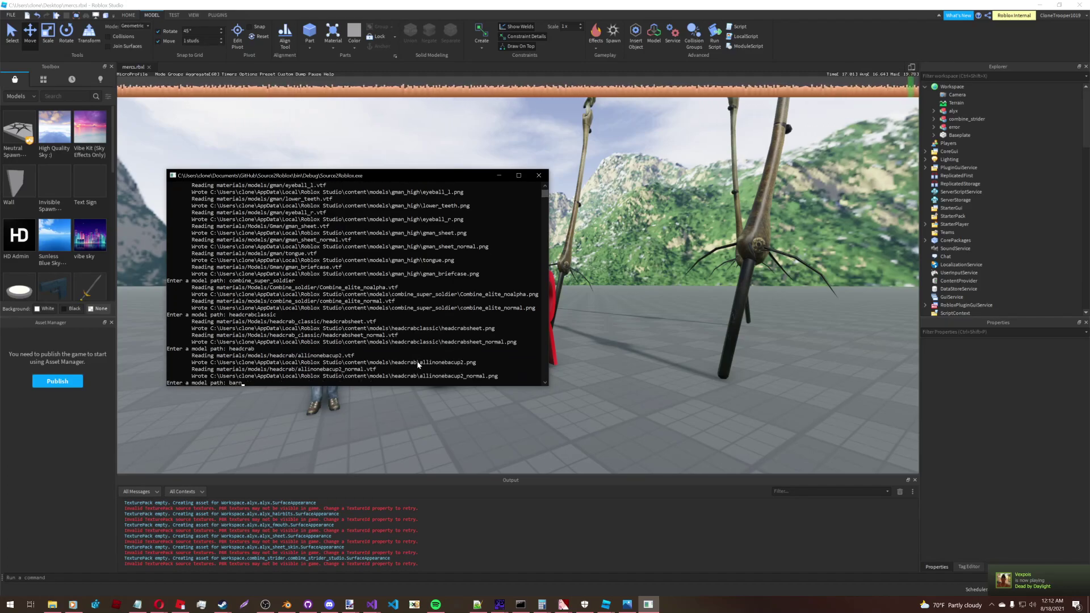
{"action": "key", "text": "Return"}
{"action": "type", "text": "barney"}
{"action": "key", "text": "Return"}
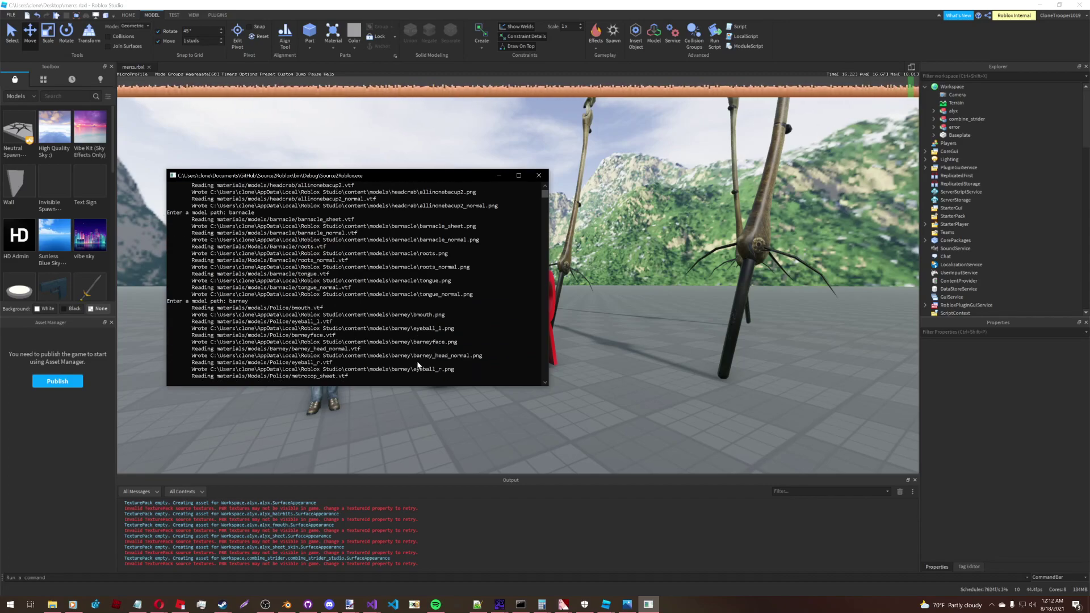
{"action": "type", "text": "kleiner"}
{"action": "key", "text": "Return"}
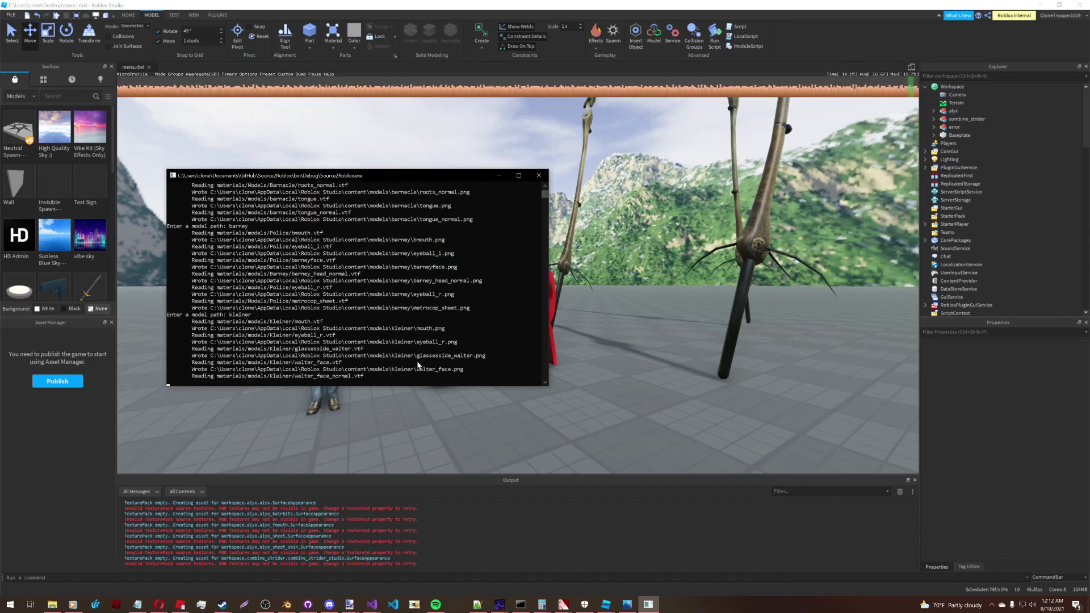
- Switch to Roblox Studio and insert barnacle.rbxm from the content models folder into the scene
{"action": "left_click", "coordinate": [539, 402]}
{"action": "left_click", "coordinate": [52, 605]}
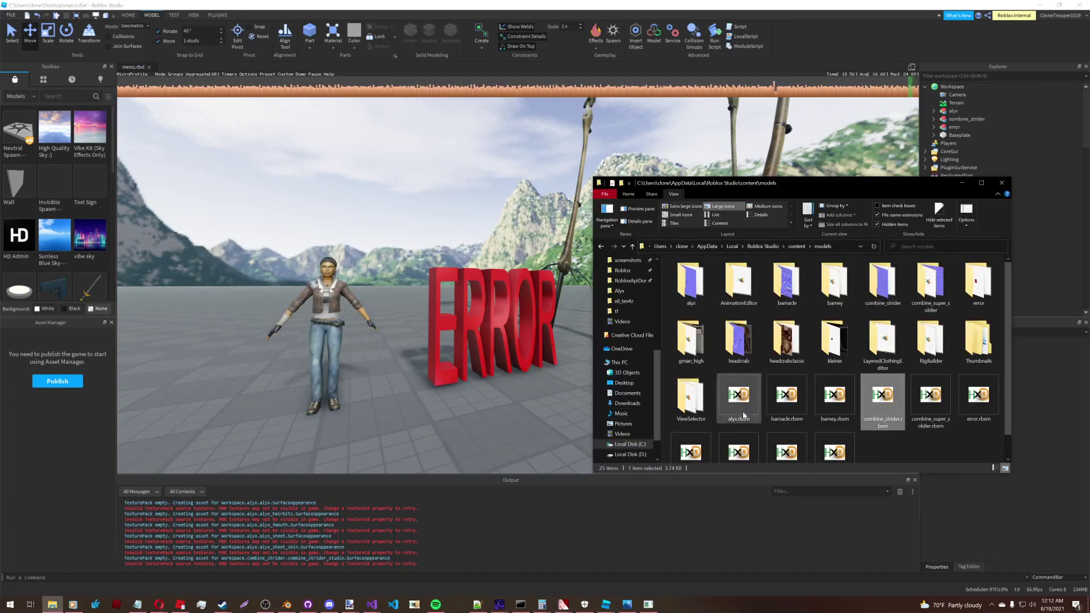
{"action": "left_click", "coordinate": [517, 356]}
{"action": "scroll", "coordinate": [518, 352], "scroll_direction": "down", "scroll_amount": 5}
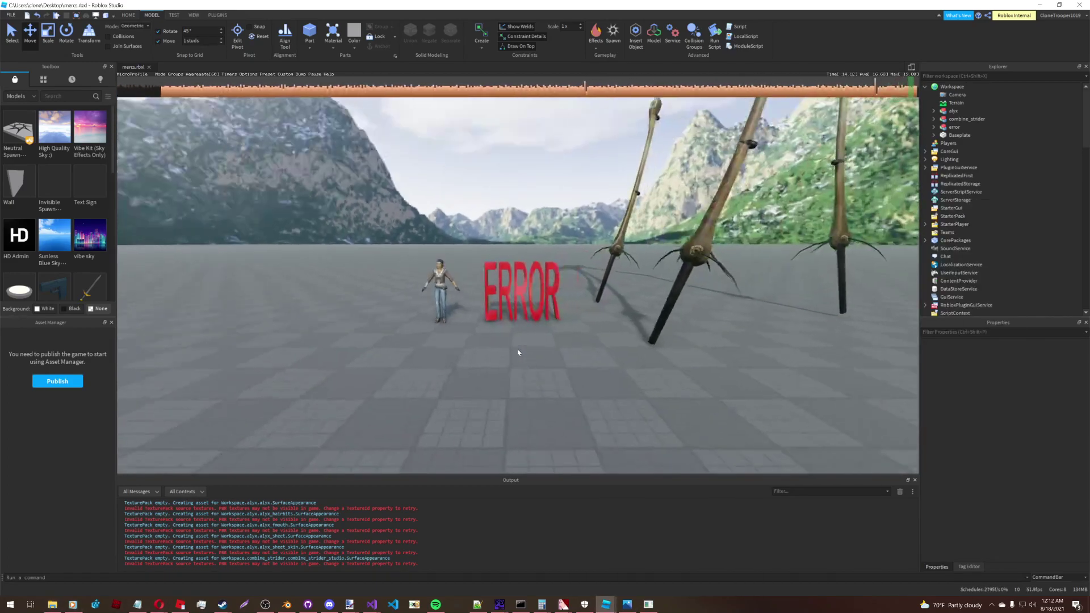
{"action": "left_click", "coordinate": [52, 606]}
{"action": "left_click_drag", "start_coordinate": [787, 371], "coordinate": [376, 357]}
- Raise the barnacle high above the ground and move it clear of the Alyx and ERROR models
{"action": "left_click_drag", "start_coordinate": [440, 236], "coordinate": [455, 195]}
{"action": "right_click_drag", "start_coordinate": [442, 225], "coordinate": [455, 195]}
{"action": "left_click_drag", "start_coordinate": [455, 195], "coordinate": [504, 245]}
{"action": "right_click_drag", "start_coordinate": [455, 195], "coordinate": [506, 247]}
{"action": "key", "text": "w"}
{"action": "left_click_drag", "start_coordinate": [591, 244], "coordinate": [392, 231]}
{"action": "left_click", "coordinate": [537, 247]}
{"action": "key", "text": "w"}
{"action": "right_click_drag", "start_coordinate": [537, 248], "coordinate": [537, 248]}
{"action": "key", "text": "a"}
{"action": "key", "text": "s"}
{"action": "key", "text": "w"}
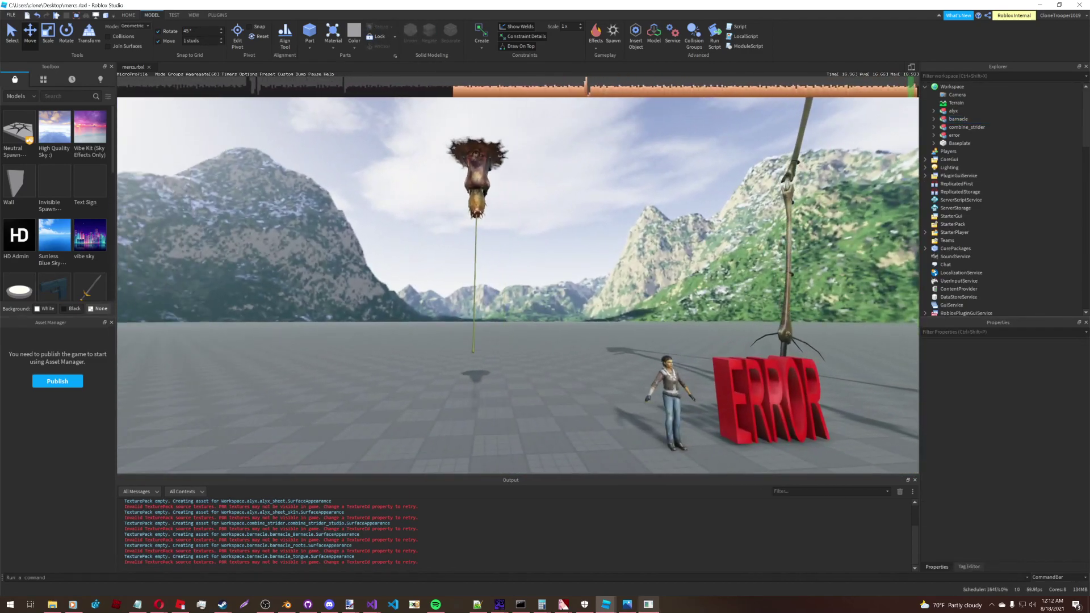
- Insert combine_super_soldier.rbxm from the models folder into the scene
{"action": "left_click", "coordinate": [52, 605]}
{"action": "left_click", "coordinate": [832, 385]}
{"action": "left_click_drag", "start_coordinate": [916, 382], "coordinate": [538, 362]}
{"action": "left_click", "coordinate": [537, 362]}
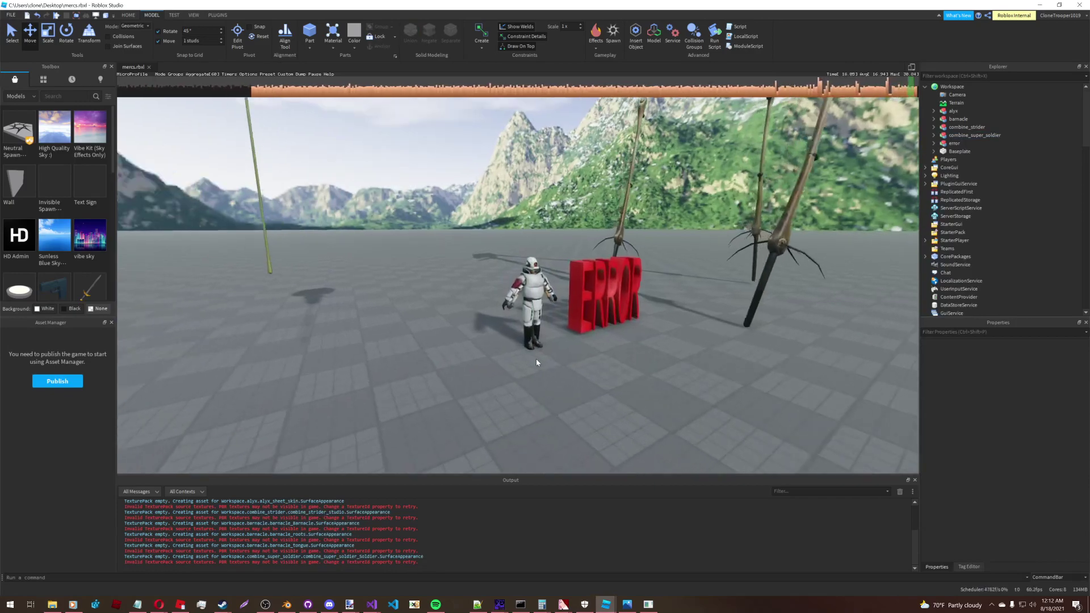
{"action": "scroll", "coordinate": [529, 322], "scroll_direction": "up", "scroll_amount": 5}
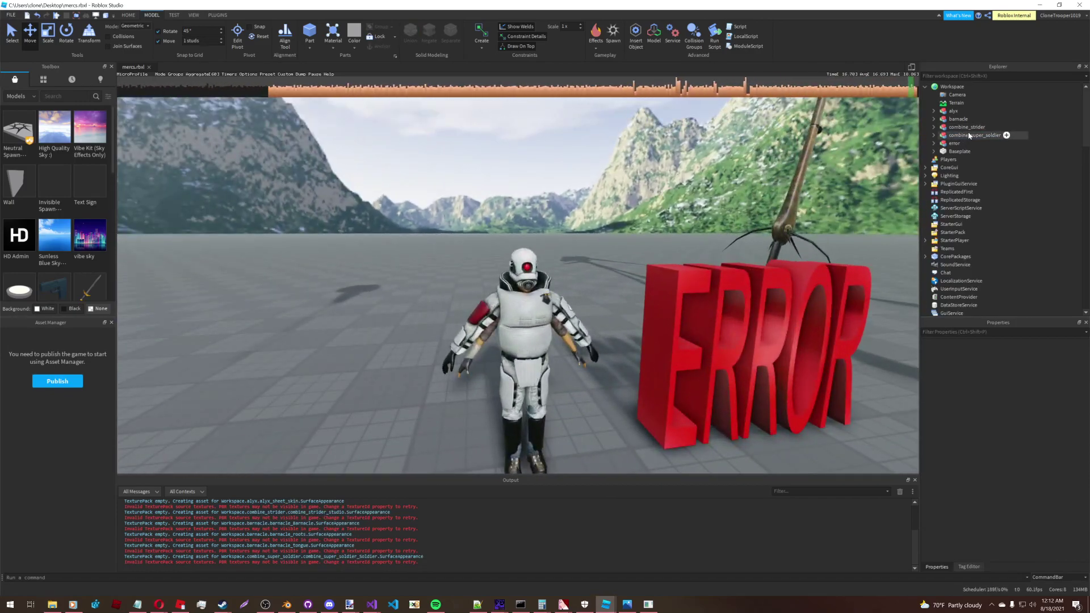
- Move the combine_super_soldier model out of Alyx to stand beside her, and inspect it up close
{"action": "left_click", "coordinate": [969, 136]}
{"action": "left_click_drag", "start_coordinate": [620, 452], "coordinate": [555, 418]}
{"action": "scroll", "coordinate": [588, 448], "scroll_direction": "down", "scroll_amount": 3}
{"action": "left_click", "coordinate": [556, 417]}
{"action": "scroll", "coordinate": [565, 369], "scroll_direction": "up", "scroll_amount": 5}
{"action": "mouse_move", "coordinate": [565, 368]}
{"action": "right_mouse_down"}
{"action": "mouse_move", "coordinate": [554, 380]}
{"action": "mouse_move", "coordinate": [565, 369]}
{"action": "right_mouse_up"}
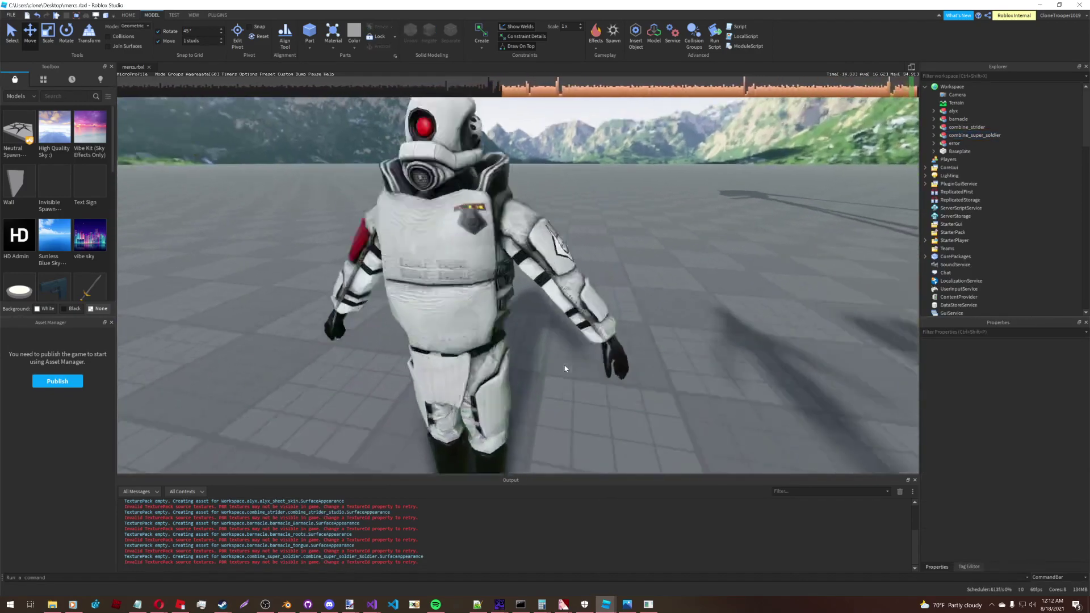
{"action": "key", "text": "w"}
{"action": "key", "text": "s"}
{"action": "key", "text": "w"}
{"action": "key", "text": "s"}
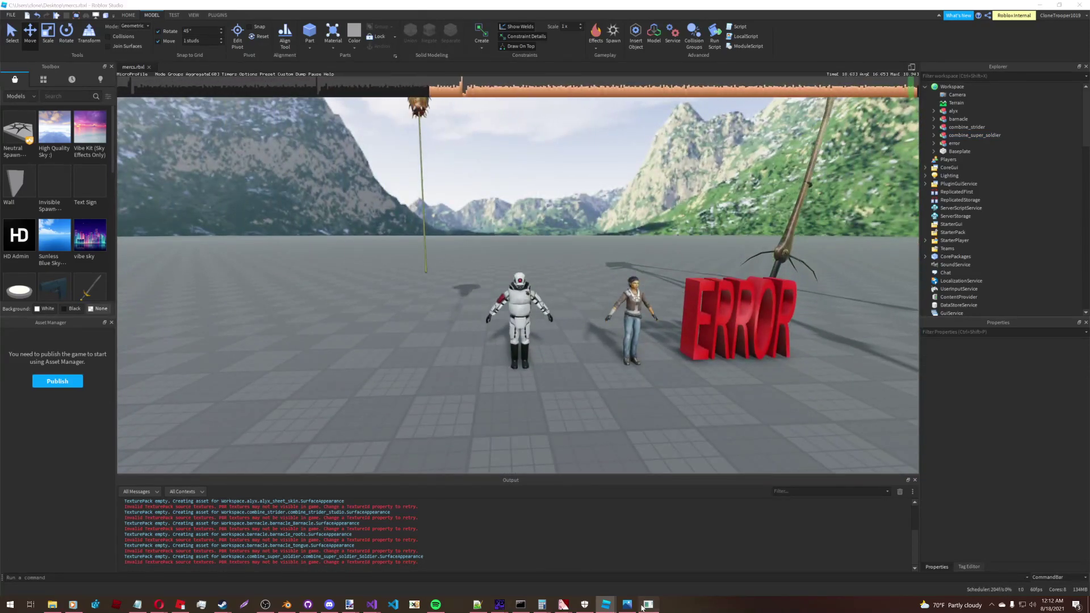
- Insert kleiner.rbxm from the models folder into the scene, dismissing the hex editor if it opens
{"action": "left_click", "coordinate": [648, 604]}
{"action": "left_click", "coordinate": [673, 458]}
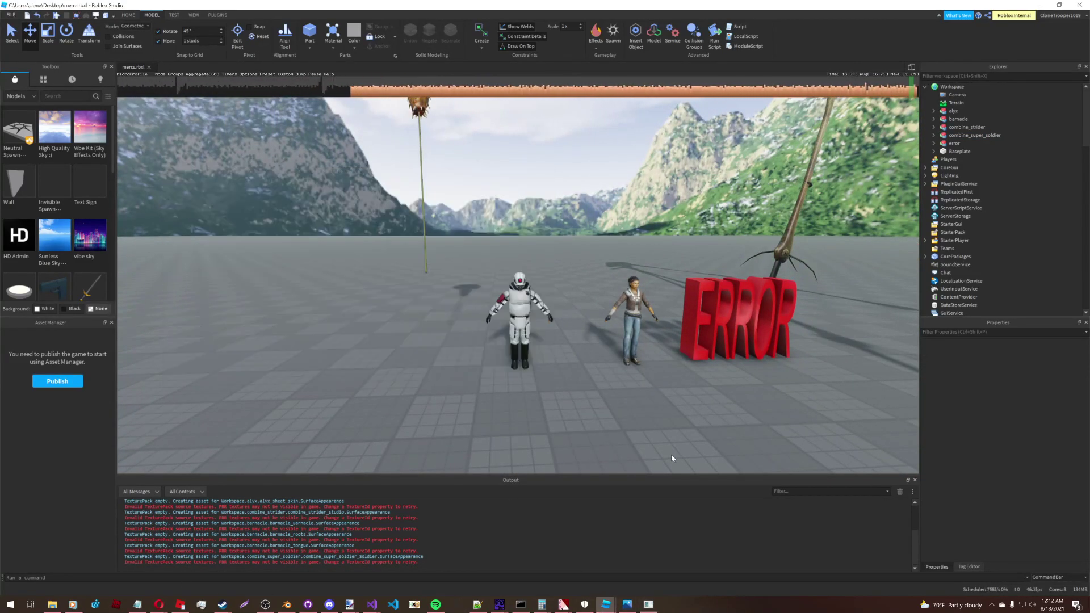
{"action": "left_click", "coordinate": [52, 604]}
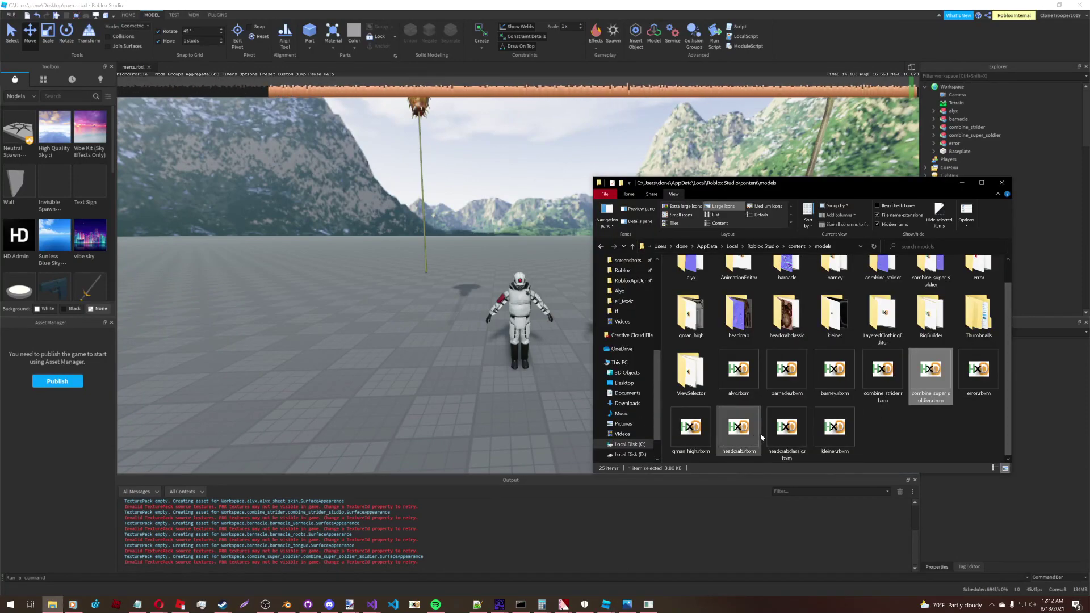
{"action": "left_click_drag", "start_coordinate": [819, 431], "coordinate": [528, 330]}
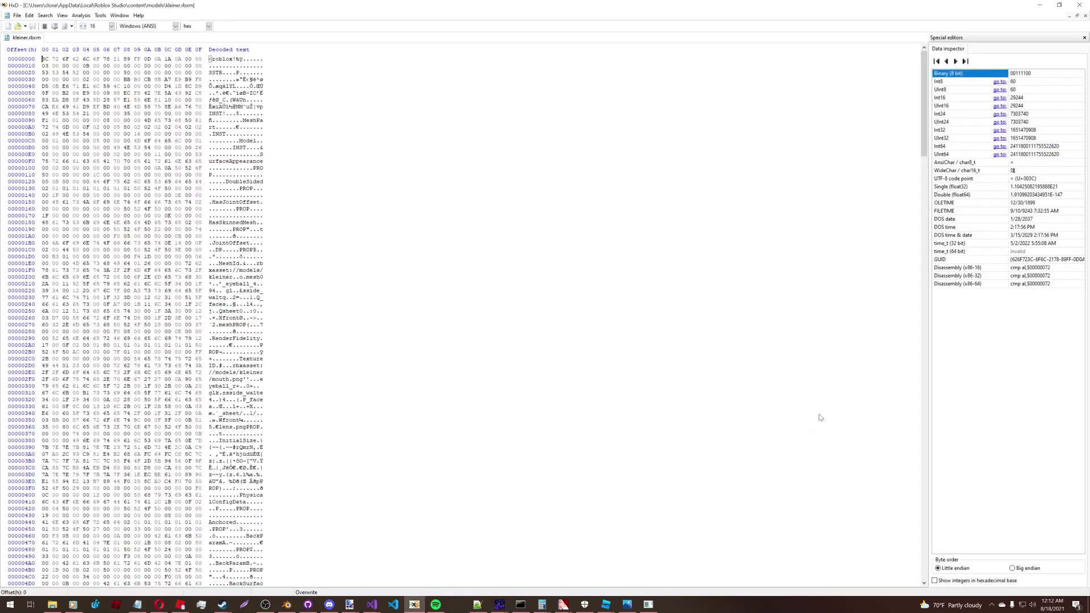
{"action": "left_click", "coordinate": [1038, 6]}
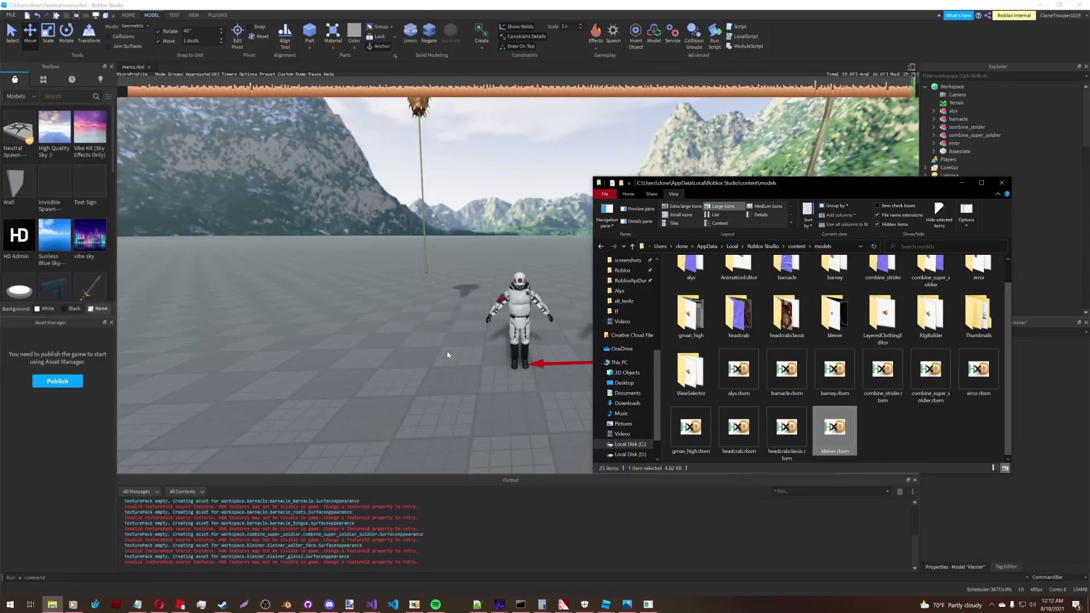
{"action": "left_click", "coordinate": [466, 371]}
{"action": "key", "text": "w"}
{"action": "key", "text": "d"}
{"action": "right_click_drag", "start_coordinate": [467, 372], "coordinate": [485, 365]}
{"action": "key", "text": "a"}
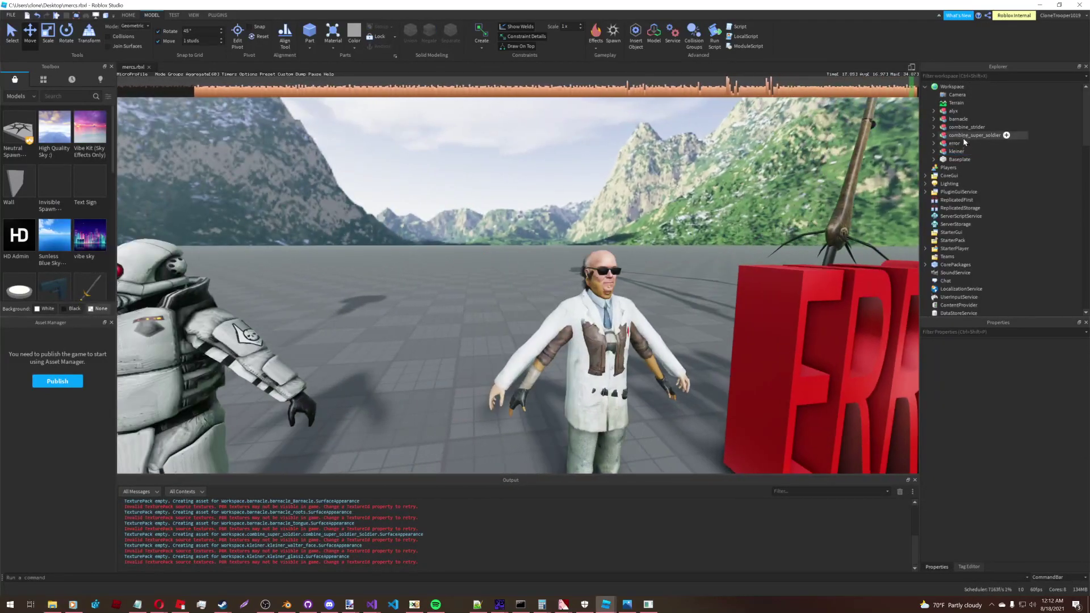
- Move the kleiner model to position -15, 0, 0 beside the super soldier and examine its face
{"action": "left_click", "coordinate": [961, 152]}
{"action": "right_click_drag", "start_coordinate": [685, 383], "coordinate": [680, 392]}
{"action": "key", "text": "s"}
{"action": "left_click_drag", "start_coordinate": [656, 433], "coordinate": [578, 422]}
{"action": "key", "text": "a"}
{"action": "key", "text": "w"}
{"action": "mouse_move", "coordinate": [591, 382]}
{"action": "right_mouse_down"}
{"action": "mouse_move", "coordinate": [578, 360]}
{"action": "mouse_move", "coordinate": [595, 372]}
{"action": "right_mouse_up"}
{"action": "key", "text": "a"}
{"action": "key", "text": "s"}
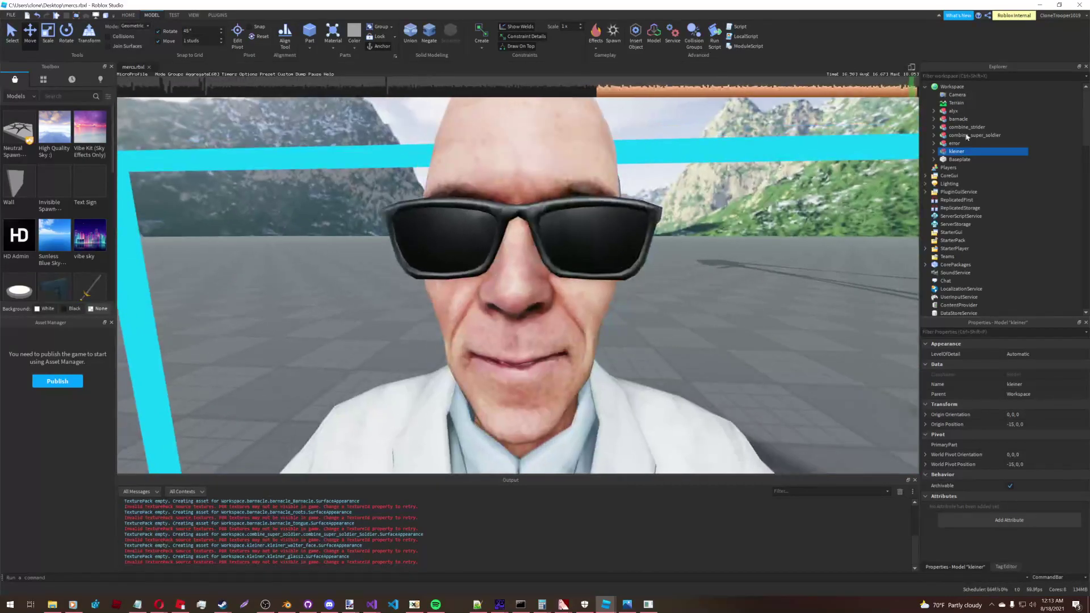
- Set the transparency of the kleiner_glass2 mesh to 0.75
{"action": "left_click", "coordinate": [935, 151]}
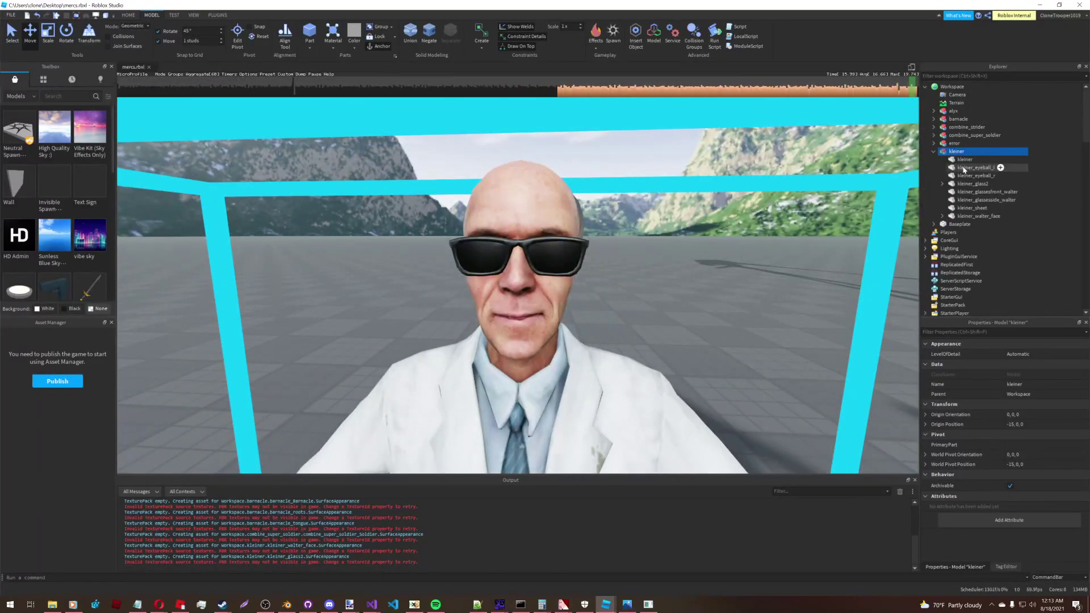
{"action": "left_click", "coordinate": [978, 183]}
{"action": "left_click", "coordinate": [1011, 446]}
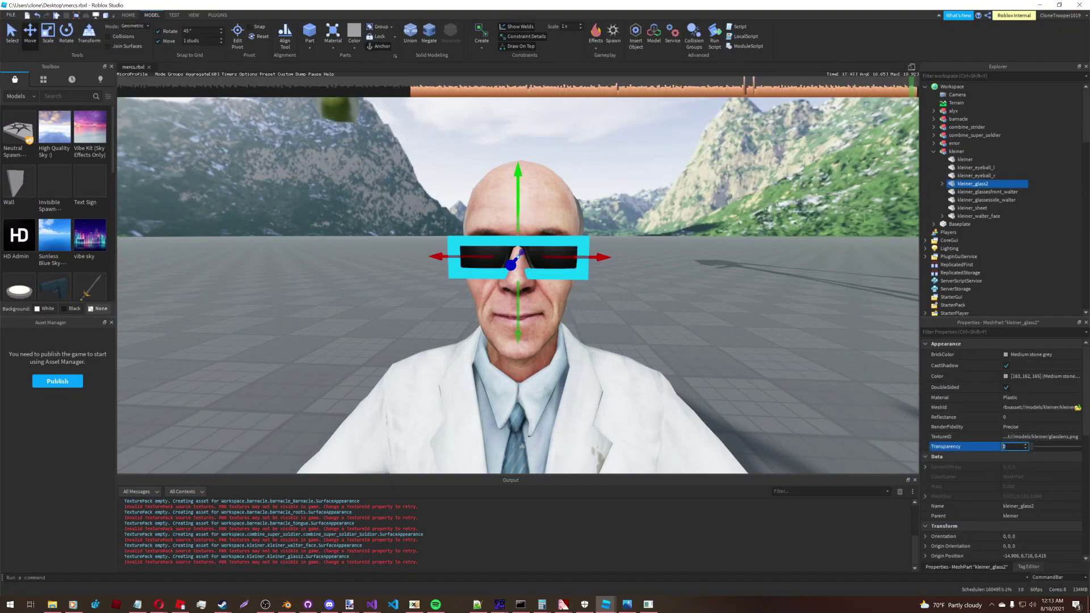
{"action": "type", "text": ".75"}
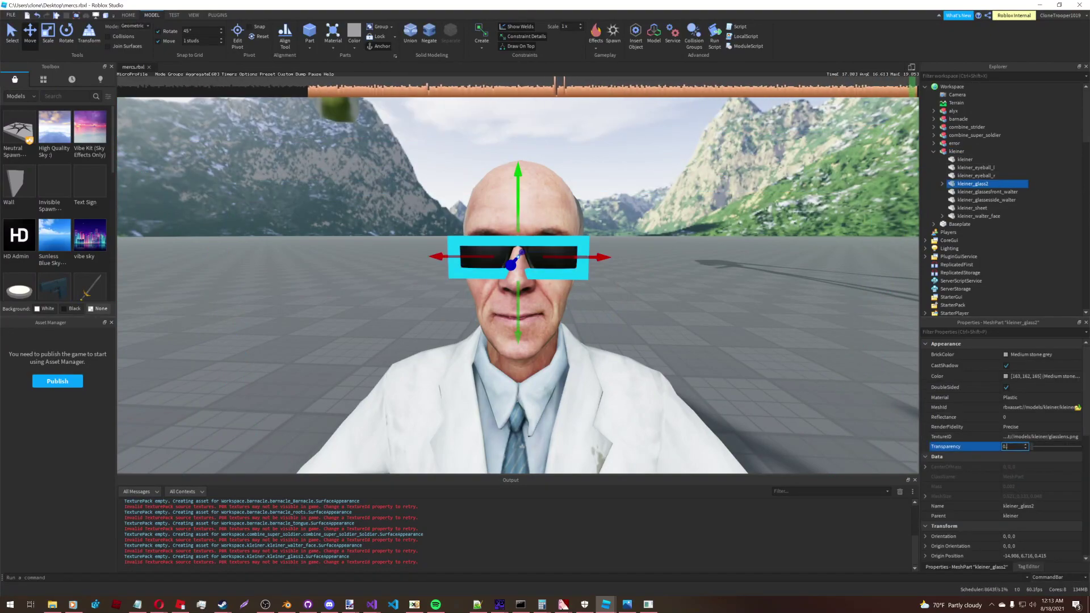
{"action": "left_click", "coordinate": [725, 269]}
{"action": "right_click_drag", "start_coordinate": [689, 279], "coordinate": [877, 224]}
{"action": "key", "text": "s"}
{"action": "key", "text": "d"}
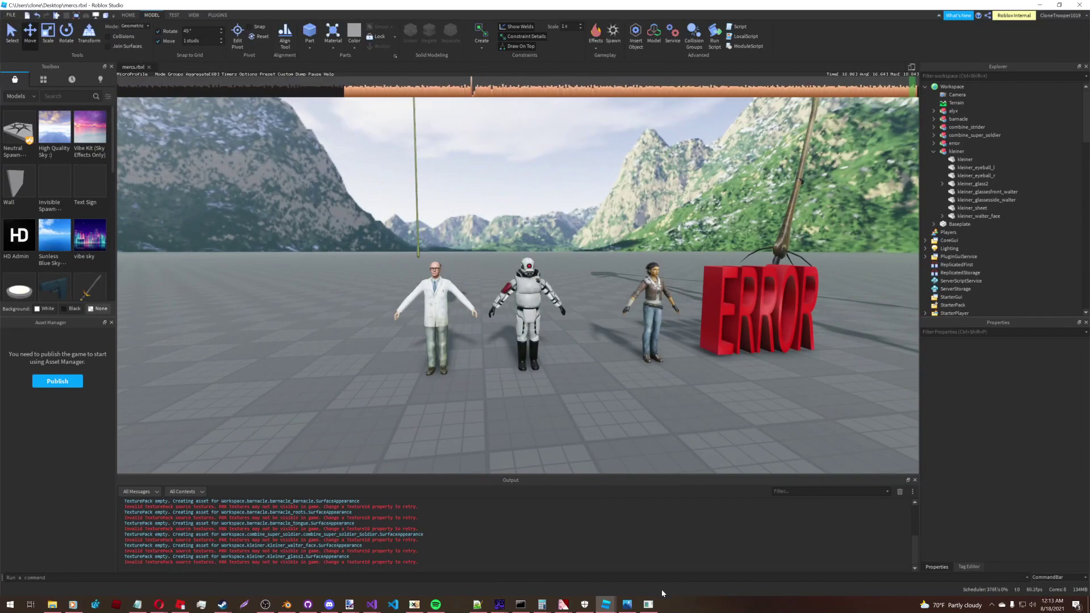
{"action": "left_click", "coordinate": [651, 607]}
{"action": "left_click", "coordinate": [651, 607]}
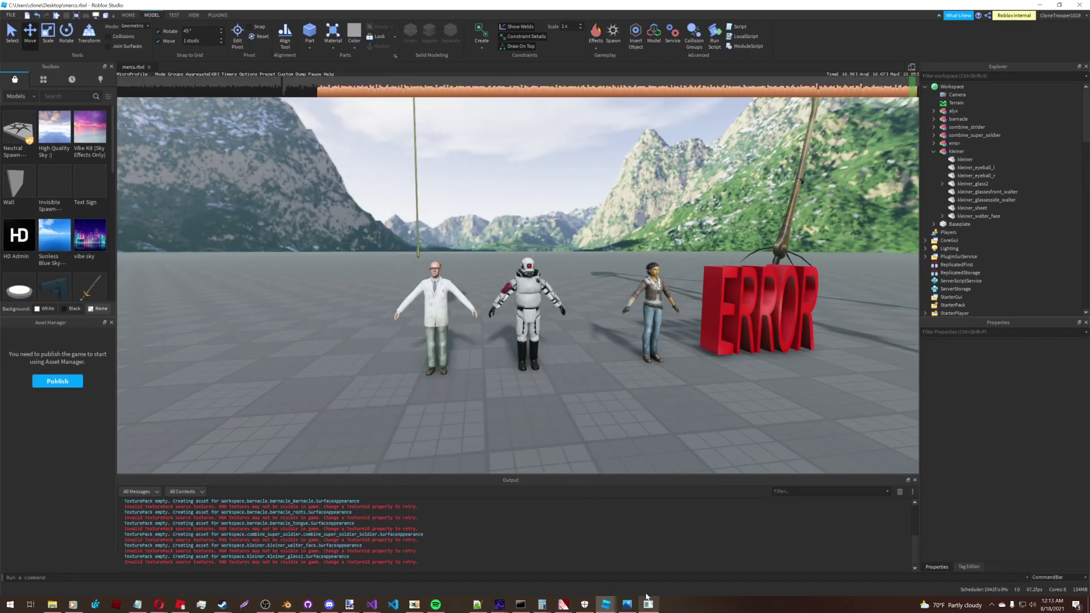
{"action": "left_click", "coordinate": [648, 606]}
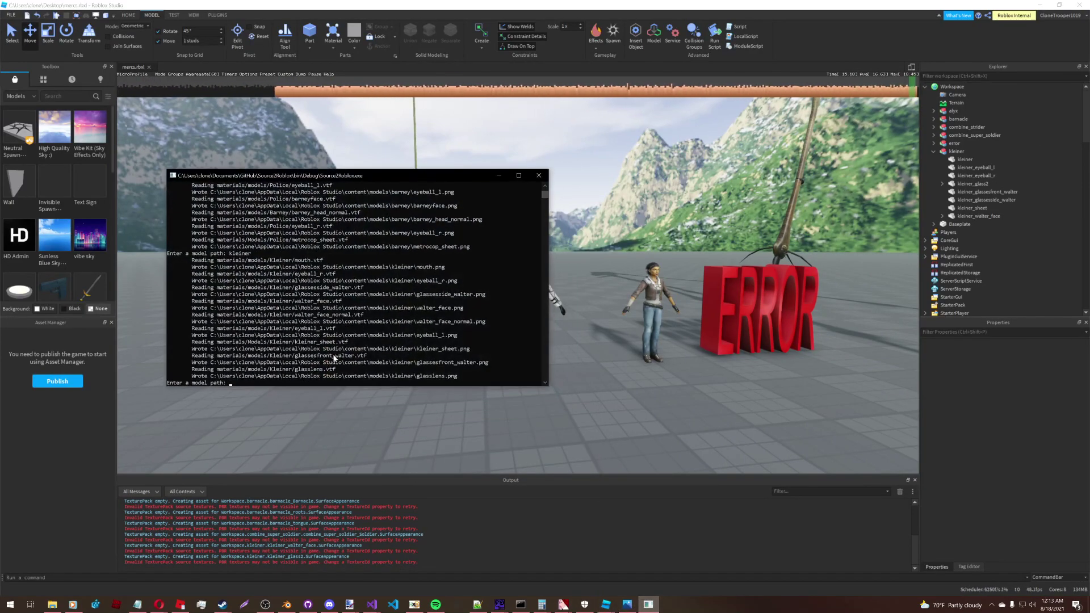
{"action": "left_click", "coordinate": [650, 606]}
- Insert gman_high.rbxm from the models folder into the scene
{"action": "left_click", "coordinate": [44, 608]}
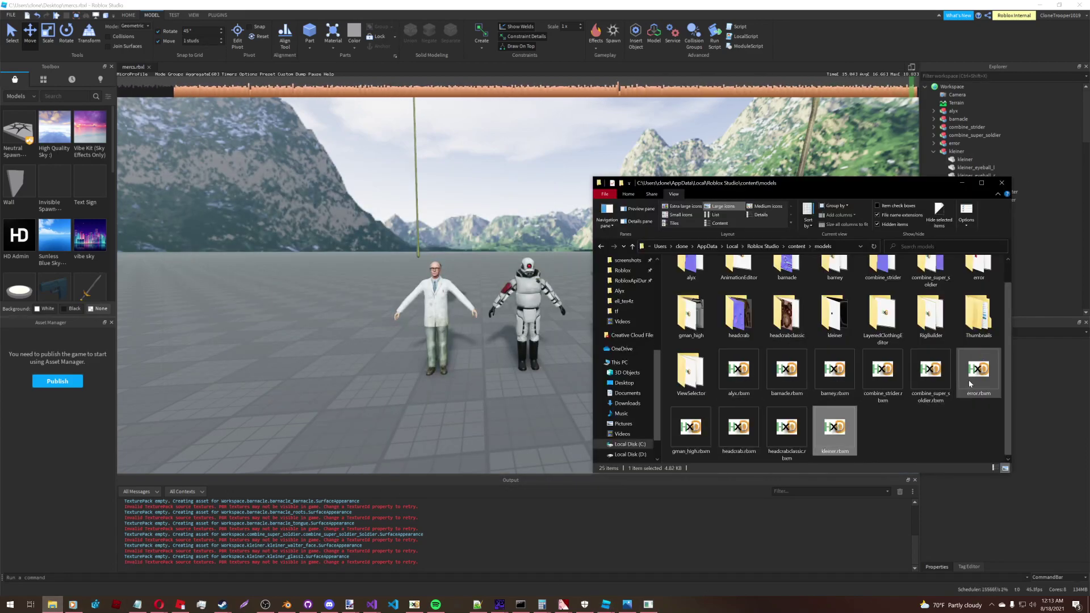
{"action": "left_click_drag", "start_coordinate": [699, 437], "coordinate": [296, 381]}
{"action": "right_click_drag", "start_coordinate": [324, 375], "coordinate": [386, 383]}
{"action": "key", "text": "w"}
- Move the gman_high model forward in front of the lined-up characters and view it up close
{"action": "left_click_drag", "start_coordinate": [538, 390], "coordinate": [591, 416]}
{"action": "key", "text": "s"}
{"action": "left_click", "coordinate": [609, 402]}
{"action": "right_click_drag", "start_coordinate": [609, 402], "coordinate": [614, 401]}
{"action": "key", "text": "w"}
{"action": "key", "text": "w"}
{"action": "key", "text": "s"}
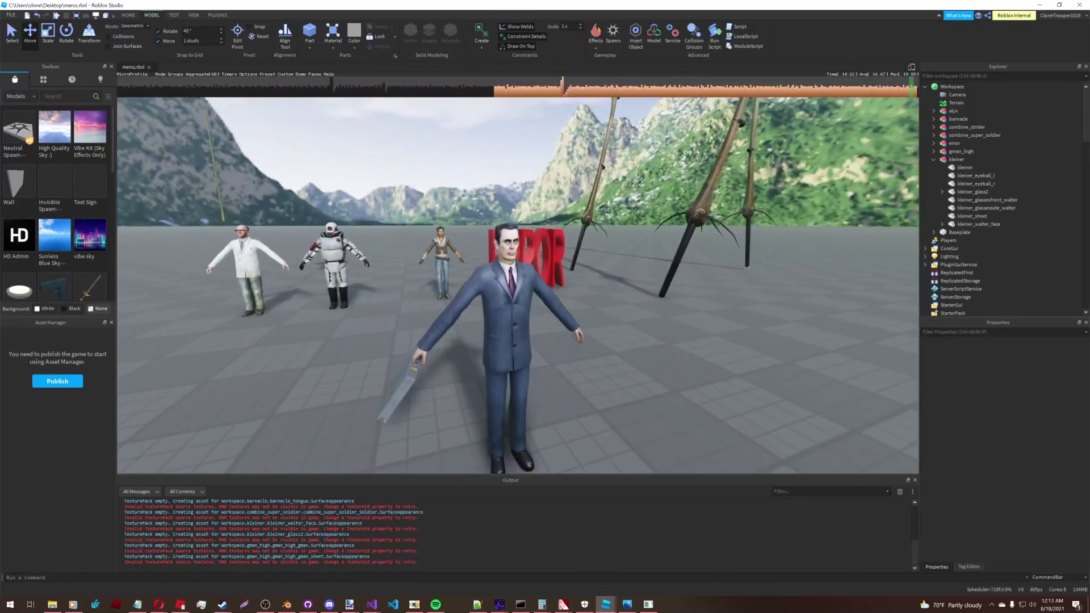
- Insert headcrab.rbxm and move the headcrab onto the open floor in front of the super soldier
{"action": "left_click", "coordinate": [59, 606]}
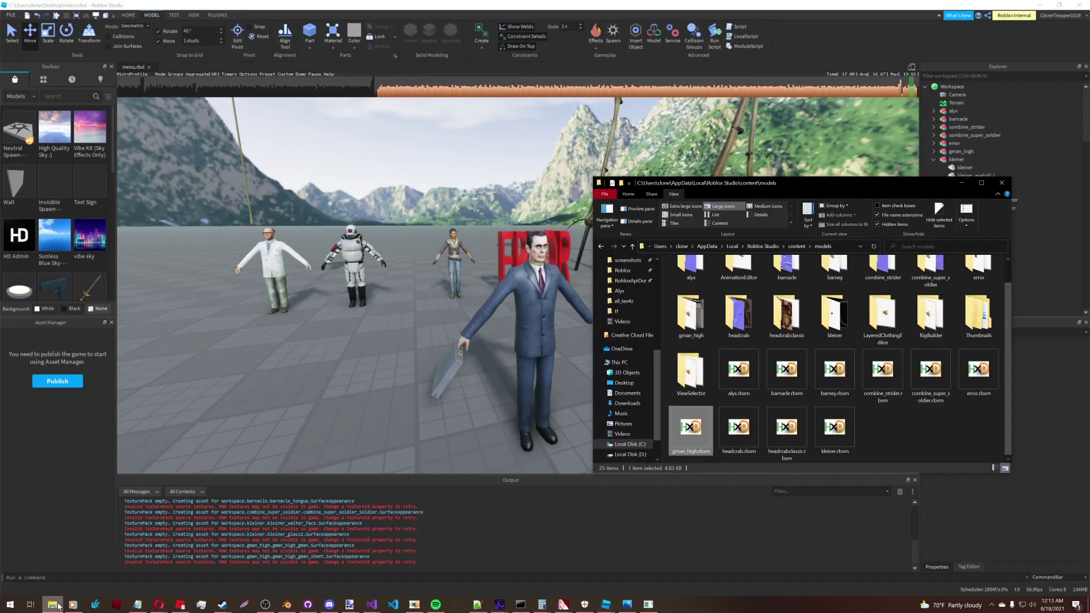
{"action": "left_click_drag", "start_coordinate": [753, 433], "coordinate": [376, 374]}
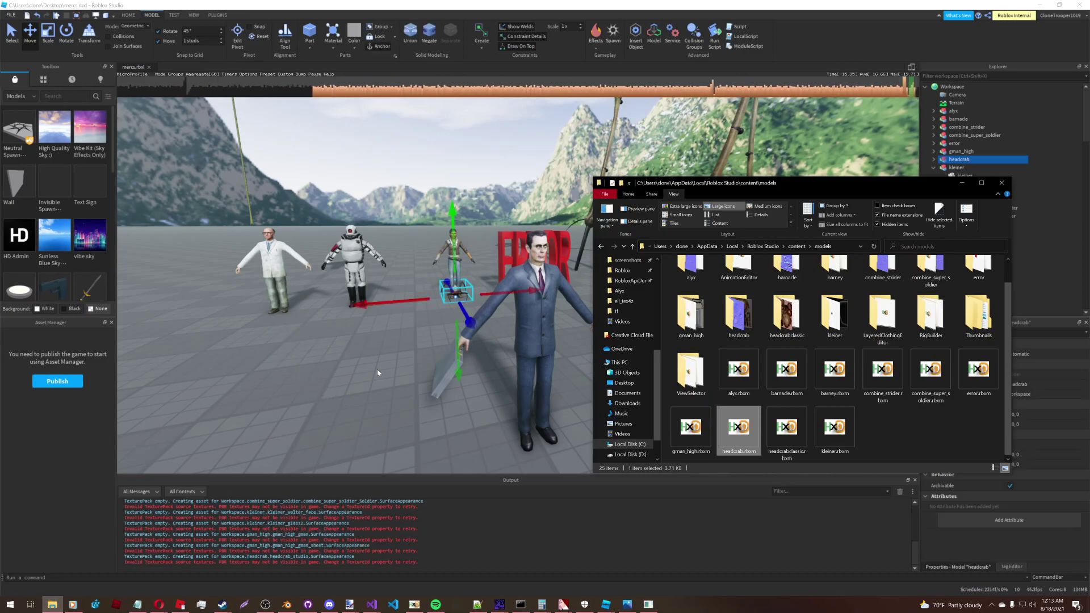
{"action": "left_click_drag", "start_coordinate": [472, 313], "coordinate": [505, 393]}
{"action": "left_click_drag", "start_coordinate": [549, 343], "coordinate": [487, 350]}
{"action": "key", "text": "a"}
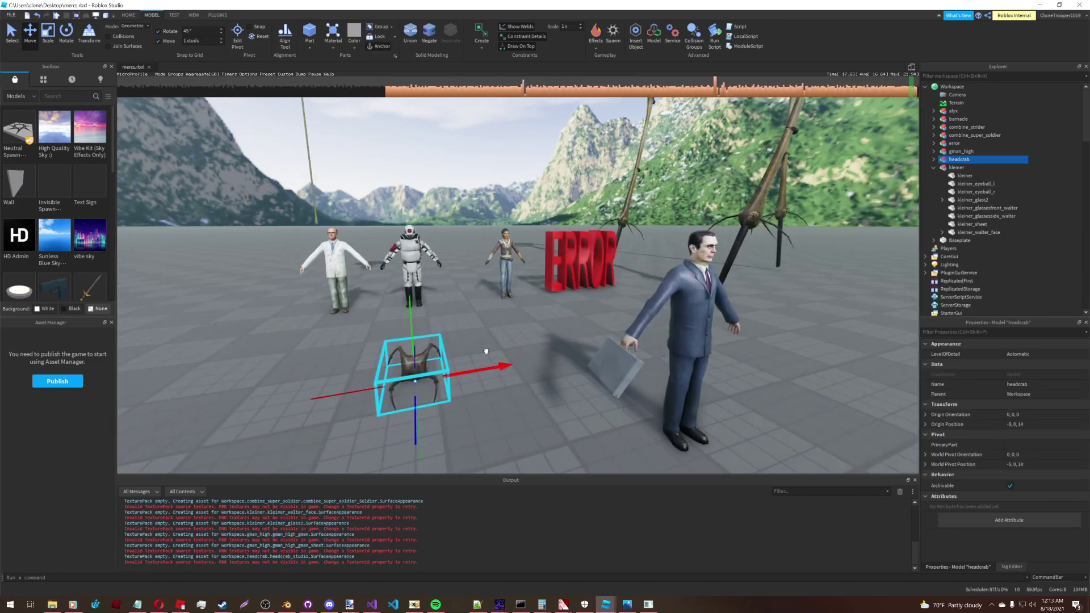
{"action": "left_click", "coordinate": [523, 333]}
{"action": "key", "text": "w"}
{"action": "right_click_drag", "start_coordinate": [524, 334], "coordinate": [831, 207]}
{"action": "key", "text": "s"}
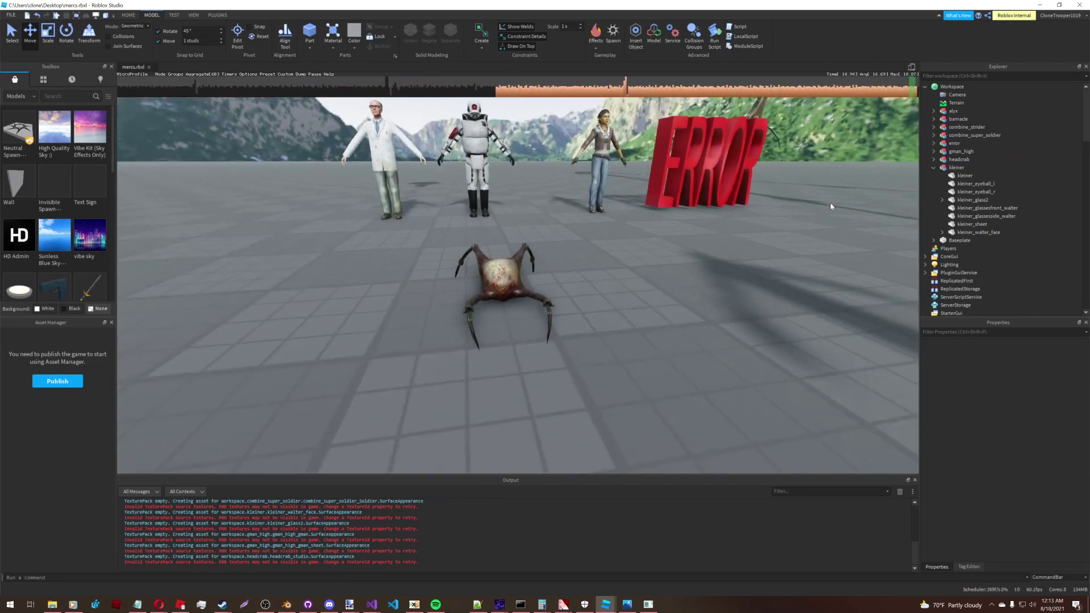
- Insert headcrabclassic.rbxm from the models folder into the scene
{"action": "left_click", "coordinate": [56, 604]}
{"action": "left_click_drag", "start_coordinate": [771, 409], "coordinate": [350, 306]}
{"action": "left_click", "coordinate": [427, 326]}
{"action": "scroll", "coordinate": [501, 257], "scroll_direction": "up", "scroll_amount": 5}
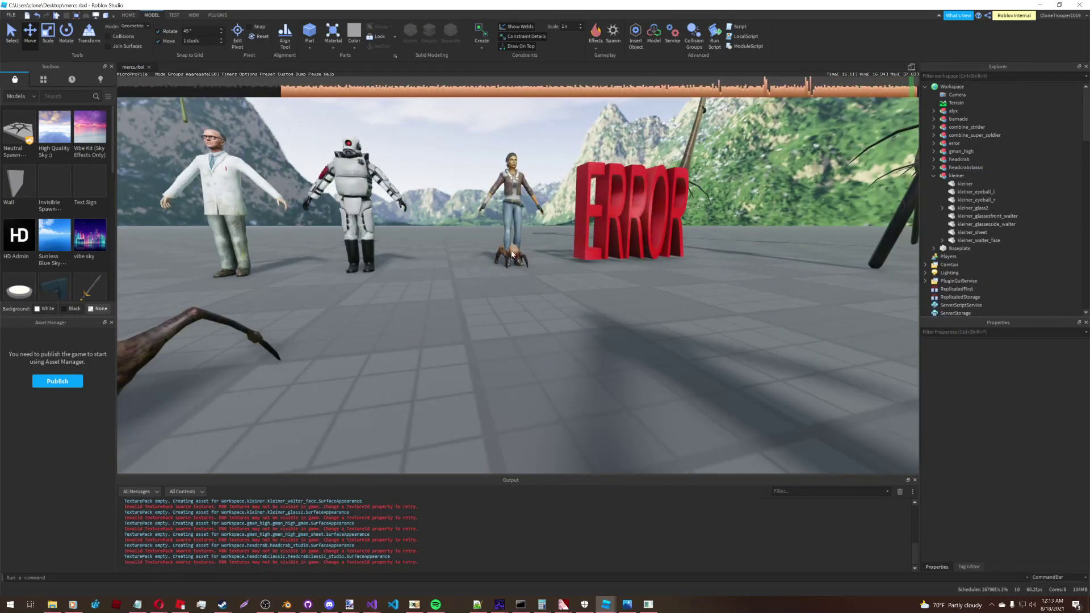
{"action": "scroll", "coordinate": [510, 253], "scroll_direction": "up", "scroll_amount": 5}
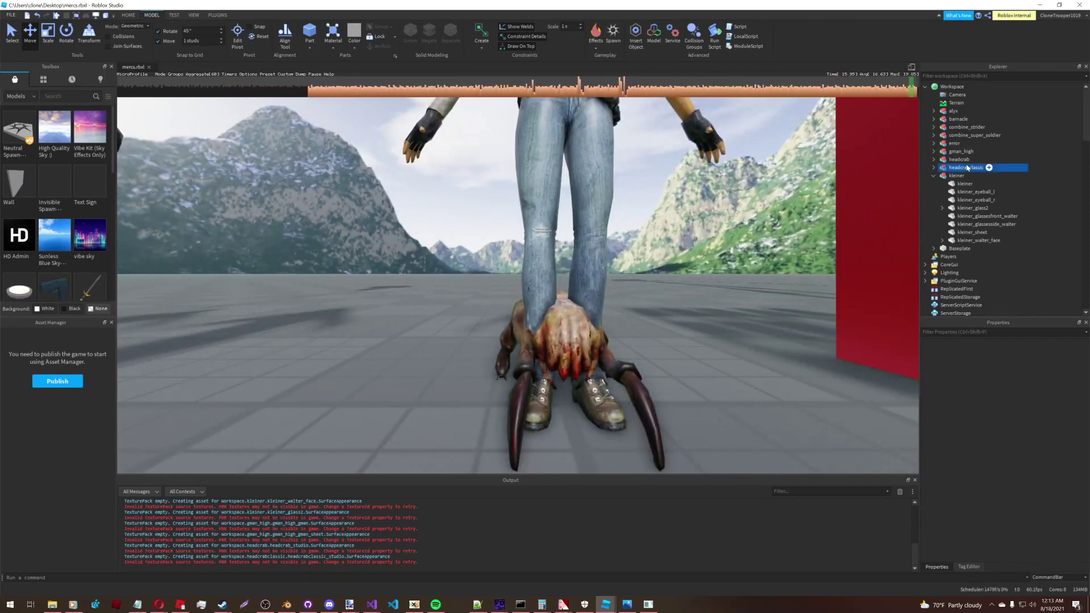
- Move the headcrabclassic model from Alyx's feet to the open floor beside the other headcrab
{"action": "left_click", "coordinate": [968, 168]}
{"action": "key", "text": "f"}
{"action": "key", "text": "s"}
{"action": "key", "text": "a"}
{"action": "left_click_drag", "start_coordinate": [623, 324], "coordinate": [466, 382]}
{"action": "key", "text": "s"}
{"action": "scroll", "coordinate": [555, 346], "scroll_direction": "up", "scroll_amount": 2}
{"action": "left_click_drag", "start_coordinate": [537, 369], "coordinate": [624, 376]}
{"action": "left_click", "coordinate": [666, 403]}
{"action": "right_click_drag", "start_coordinate": [662, 399], "coordinate": [664, 392]}
{"action": "key", "text": "w"}
{"action": "key", "text": "q"}
{"action": "key", "text": "e"}
{"action": "key", "text": "a"}
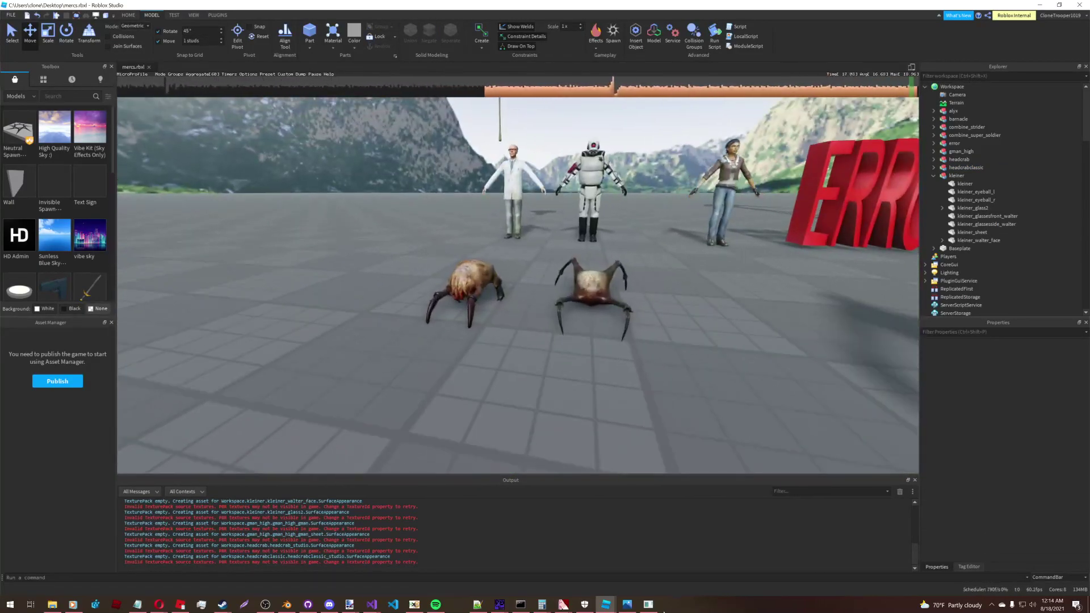
- Convert the combine_soldier model in the Source2Roblox console, keeping the models folder open
{"action": "left_click", "coordinate": [57, 605]}
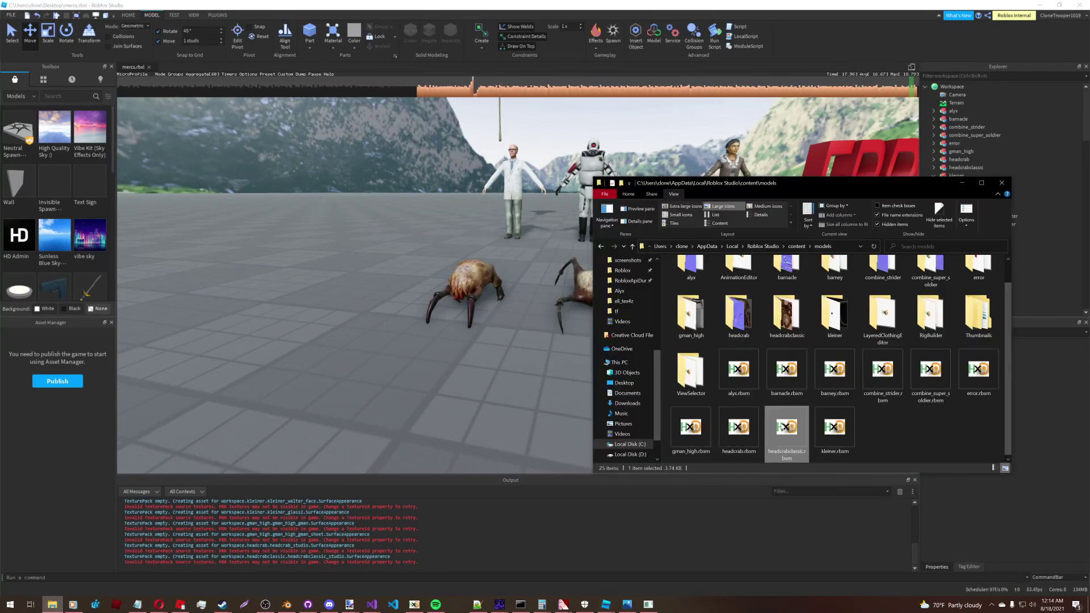
{"action": "left_click", "coordinate": [901, 412]}
{"action": "left_click", "coordinate": [648, 604]}
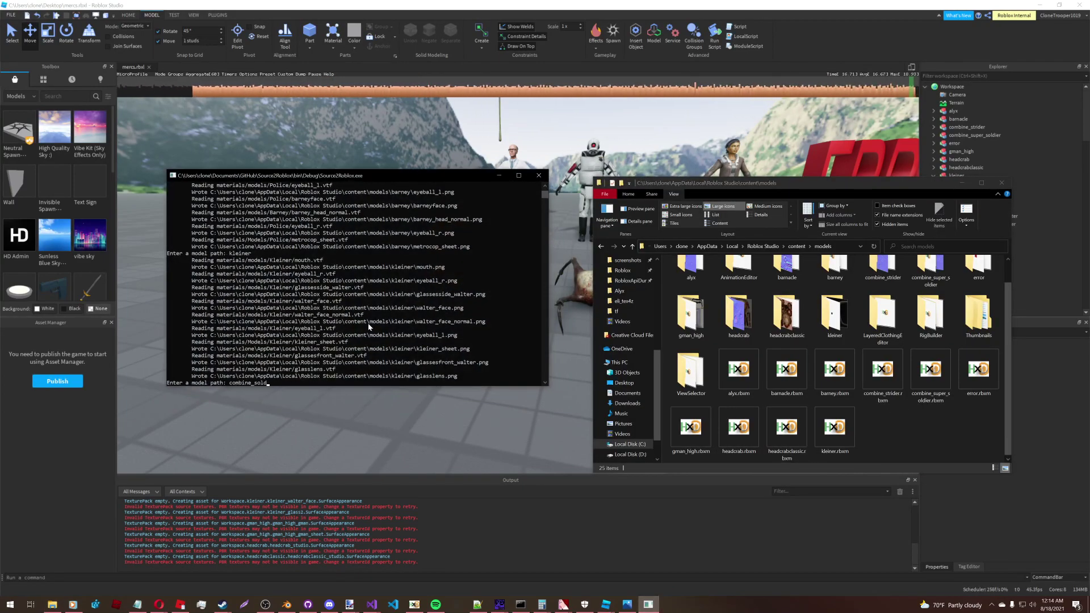
{"action": "type", "text": "combine_soldier"}
{"action": "key", "text": "Return"}
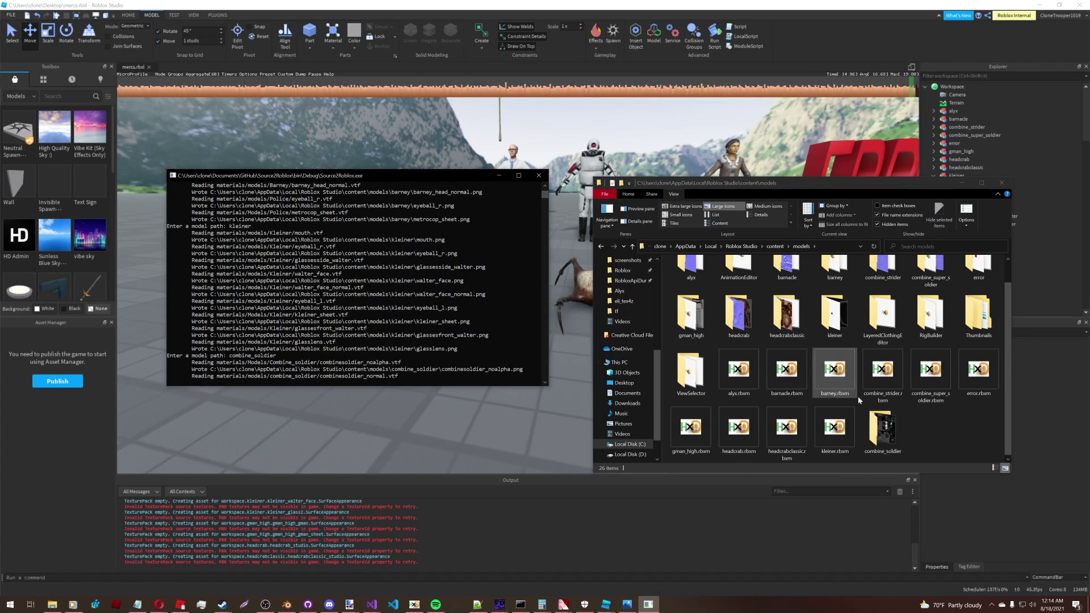
- Insert combine_soldier.rbxm from the models folder into the scene and bring it into view
{"action": "left_click_drag", "start_coordinate": [931, 370], "coordinate": [558, 397]}
{"action": "double_click", "coordinate": [975, 143]}
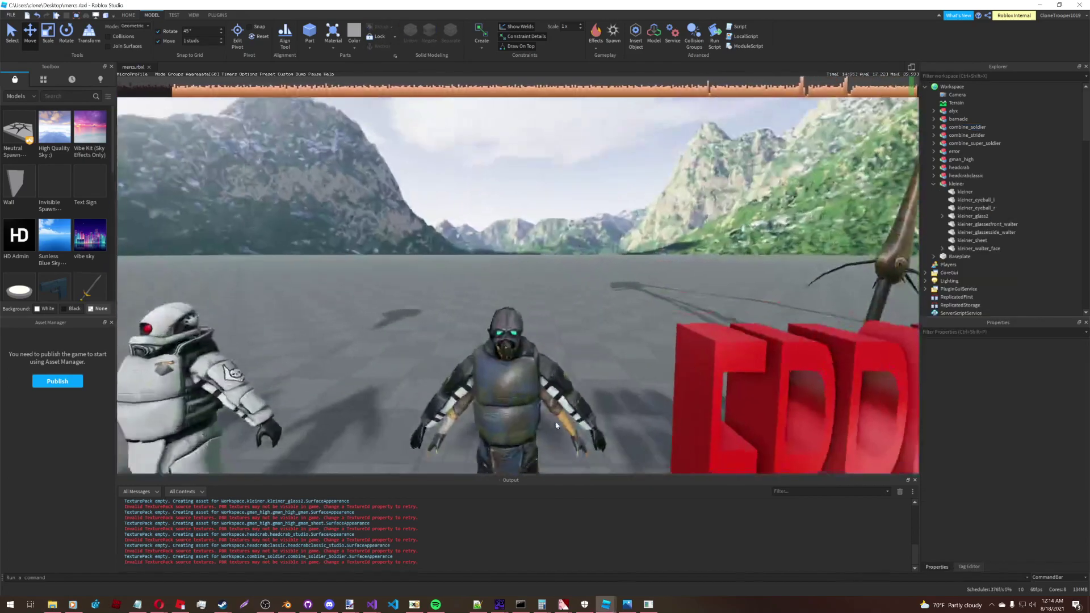
- Frame the combine_soldier model in the view and look over the other characters around it
{"action": "left_click", "coordinate": [967, 126]}
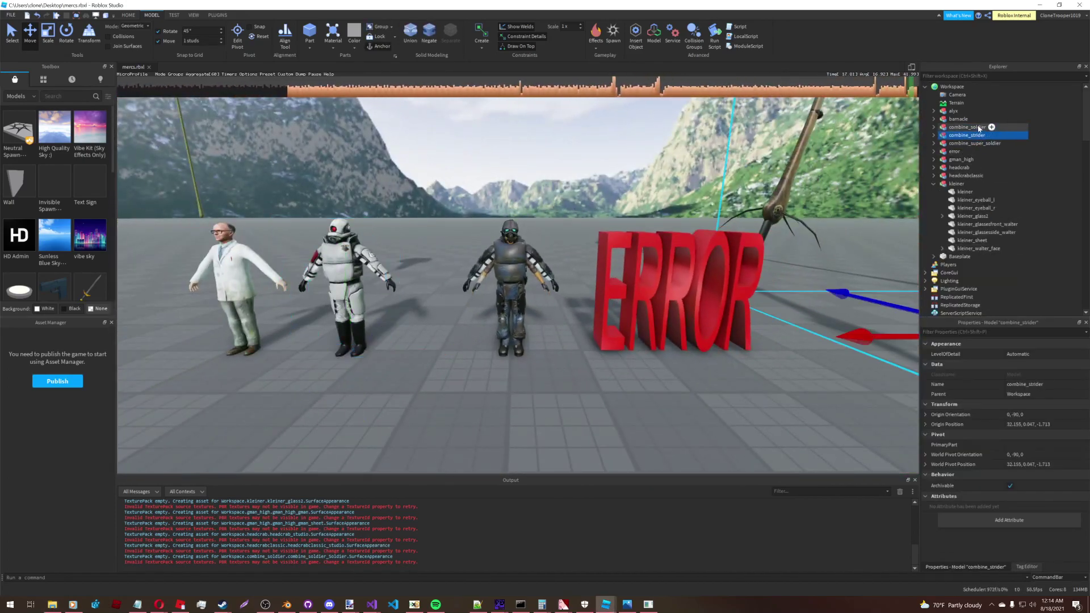
{"action": "key", "text": "f"}
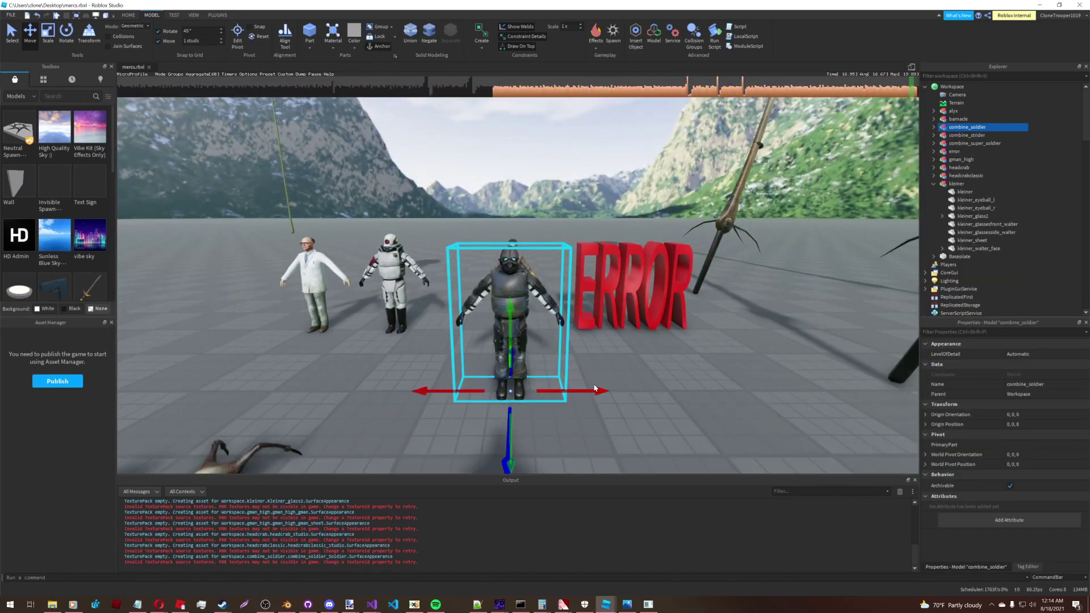
{"action": "left_click", "coordinate": [625, 375]}
{"action": "key", "text": "a"}
{"action": "key", "text": "s"}
{"action": "right_click_drag", "start_coordinate": [628, 373], "coordinate": [635, 368]}
{"action": "key", "text": "d"}
{"action": "scroll", "coordinate": [653, 369], "scroll_direction": "up", "scroll_amount": 3}
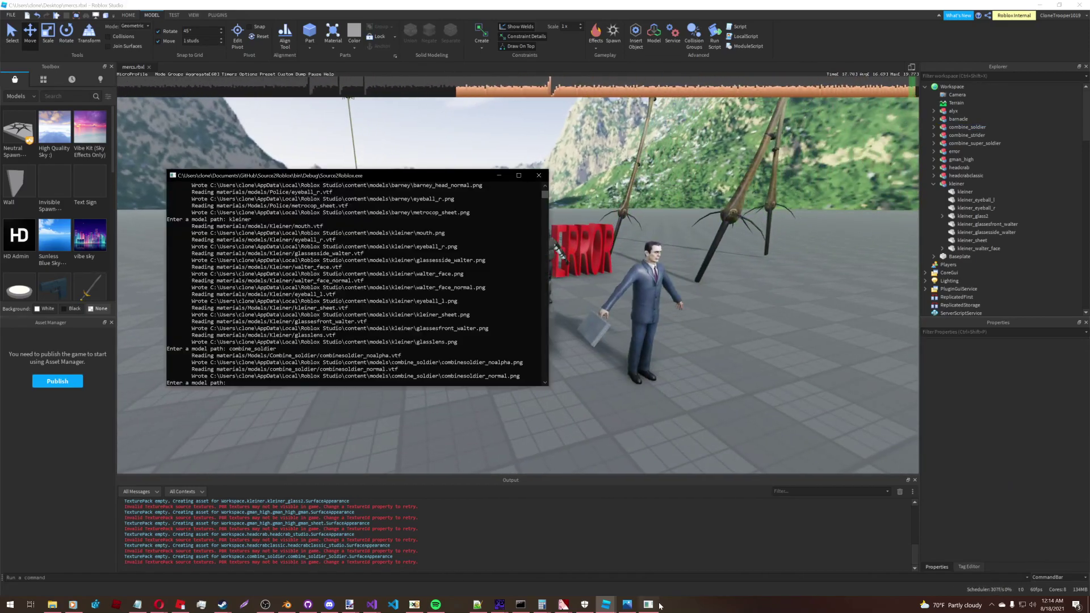
- Convert the barney model in the Source2Roblox console
{"action": "left_click", "coordinate": [648, 605]}
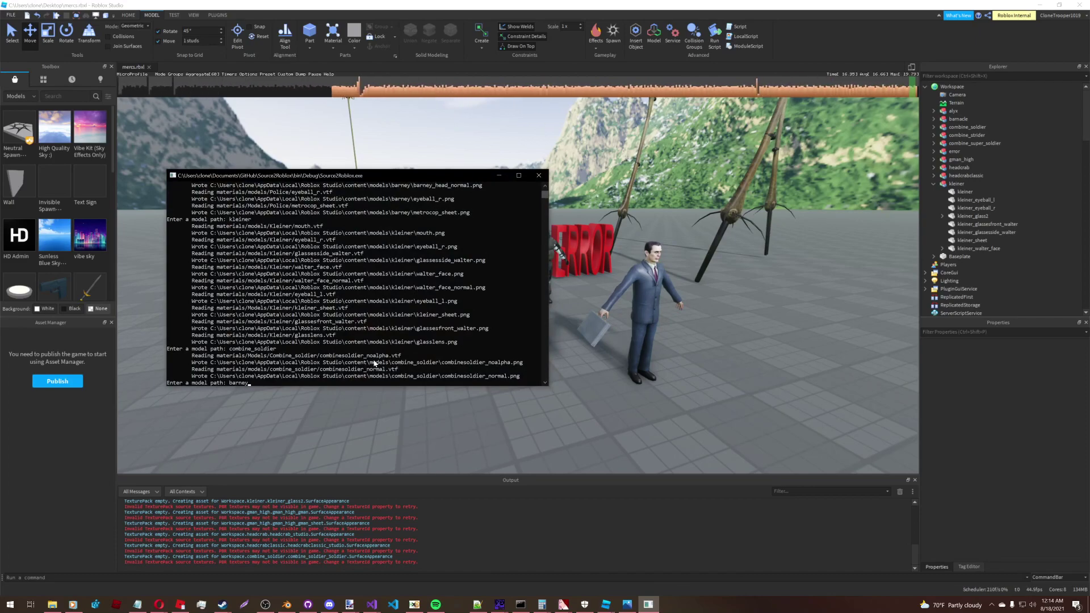
{"action": "type", "text": "barney"}
{"action": "key", "text": "Return"}
{"action": "scroll", "coordinate": [374, 364], "scroll_direction": "down", "scroll_amount": 2}
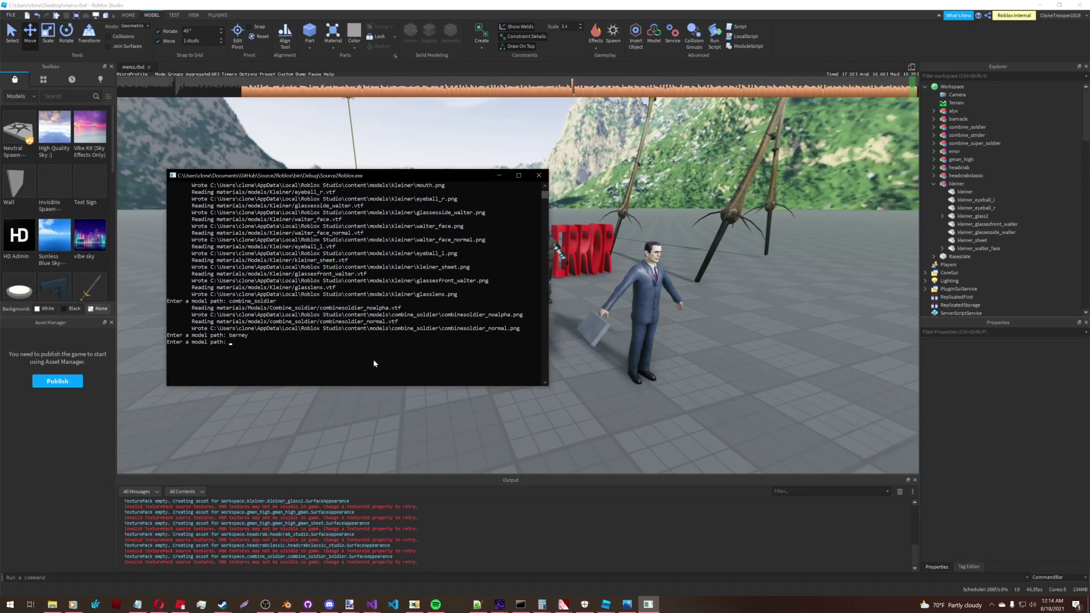
{"action": "left_click", "coordinate": [761, 373]}
{"action": "right_click", "coordinate": [953, 90]}
{"action": "left_click", "coordinate": [1007, 257]}
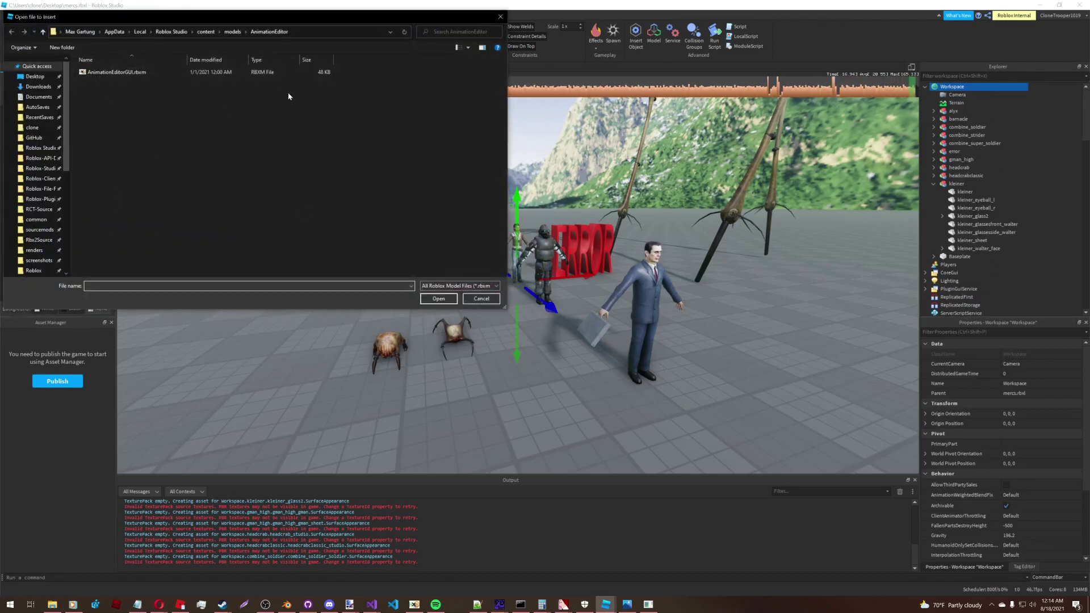
{"action": "key", "text": "Escape"}
- Bring up the models folder in File Explorer and insert barney.rbxm from it into the Roblox Studio scene
{"action": "left_click", "coordinate": [71, 609]}
{"action": "left_click", "coordinate": [61, 606]}
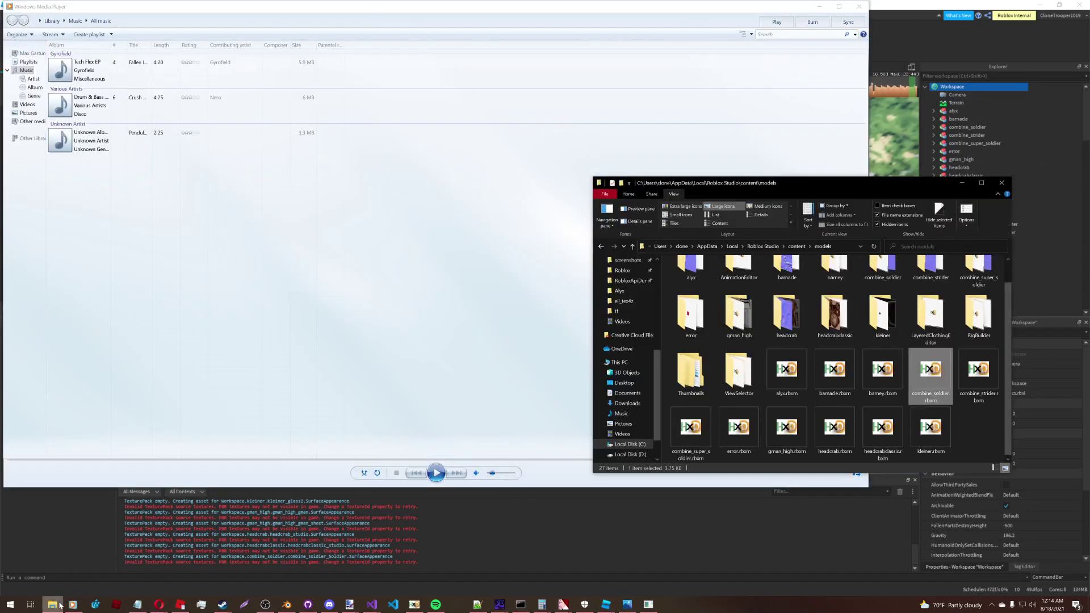
{"action": "left_click", "coordinate": [820, 6]}
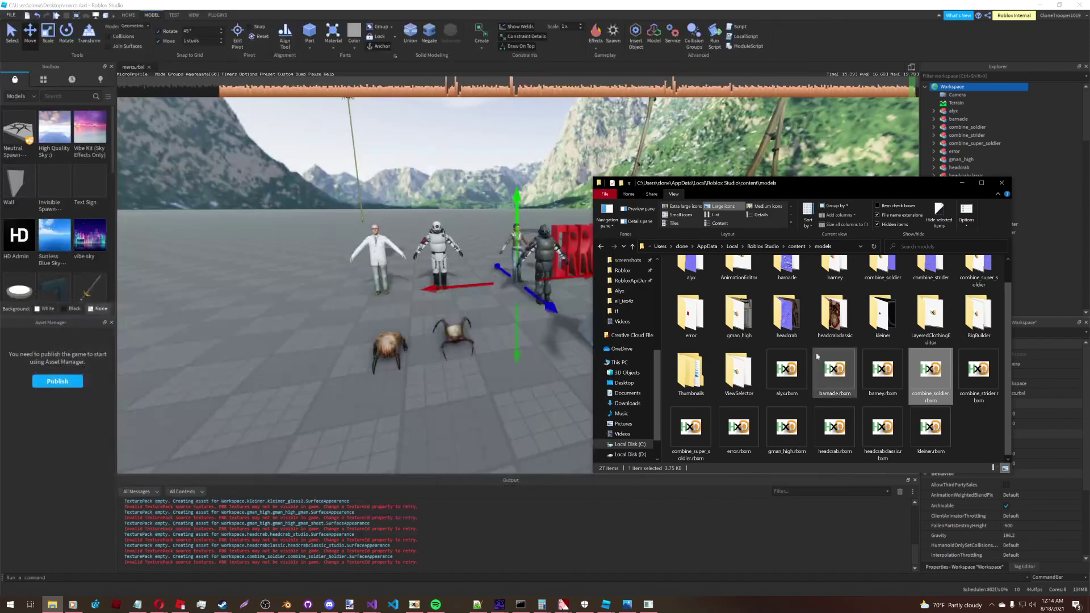
{"action": "double_click", "coordinate": [883, 372]}
{"action": "left_click", "coordinate": [1042, 5]}
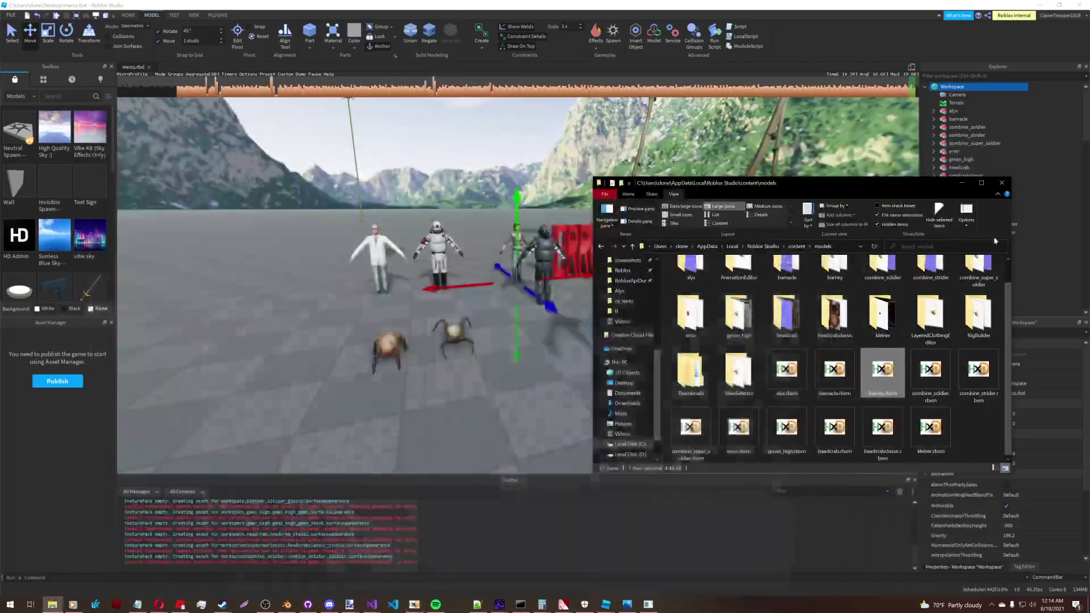
{"action": "left_click_drag", "start_coordinate": [886, 372], "coordinate": [312, 312]}
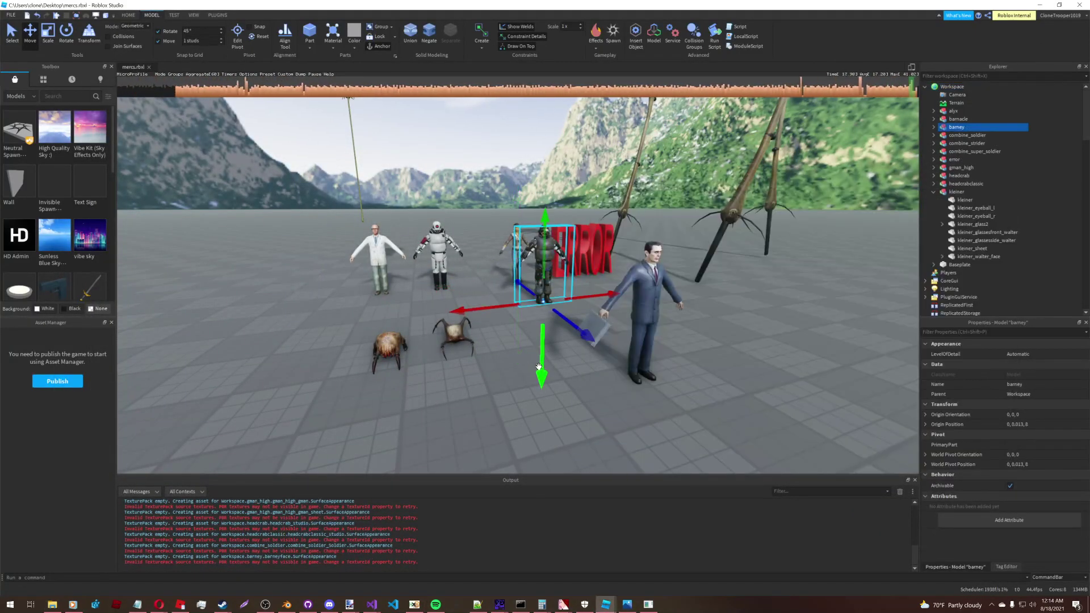
- Move the barney model away from the combine soldier to the open floor beyond Kleiner and view it from the front
{"action": "left_click_drag", "start_coordinate": [607, 293], "coordinate": [438, 316]}
{"action": "key", "text": "a"}
{"action": "left_click", "coordinate": [499, 327]}
{"action": "right_click_drag", "start_coordinate": [515, 329], "coordinate": [568, 315]}
{"action": "key", "text": "w"}
{"action": "key", "text": "d"}
{"action": "key", "text": "a"}
{"action": "key", "text": "d"}
{"action": "key", "text": "s"}
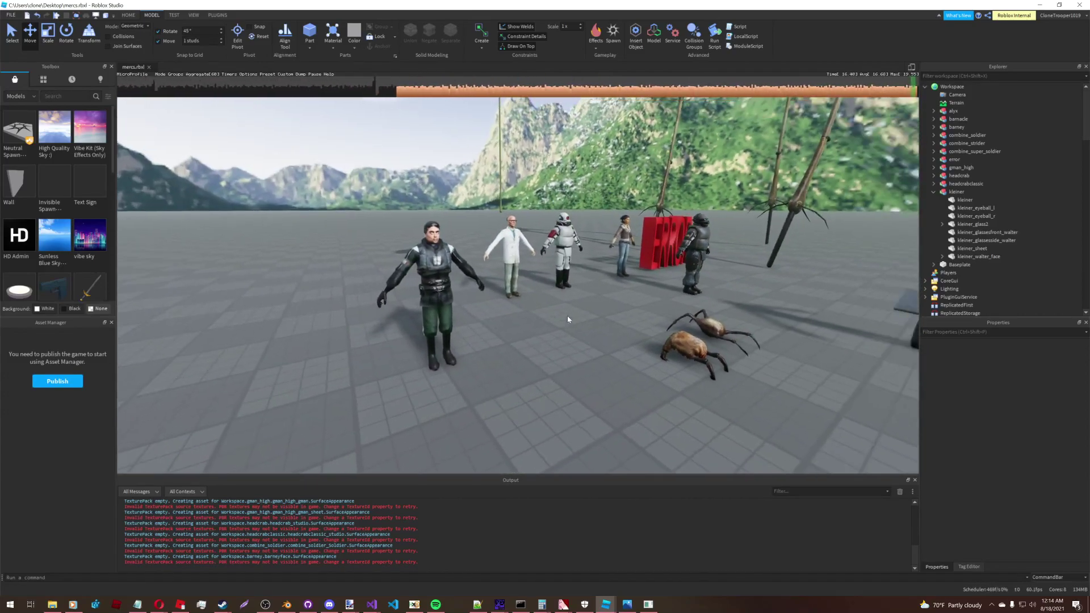
{"action": "key", "text": "d"}
- Convert the healthvial model in the Source2Roblox console
{"action": "left_click", "coordinate": [655, 604]}
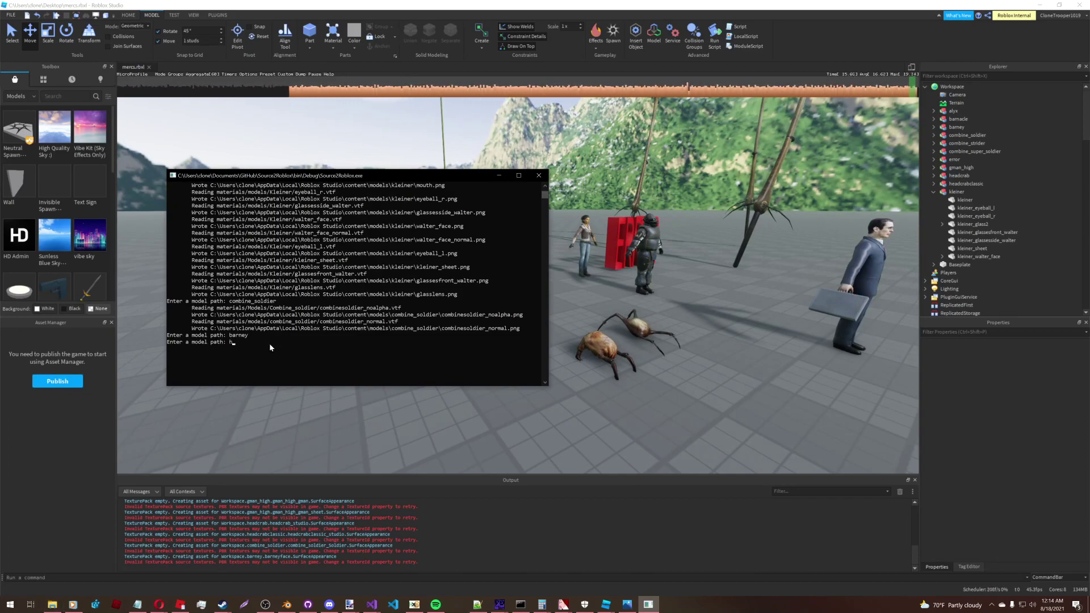
{"action": "type", "text": "healthvial"}
{"action": "key", "text": "Return"}
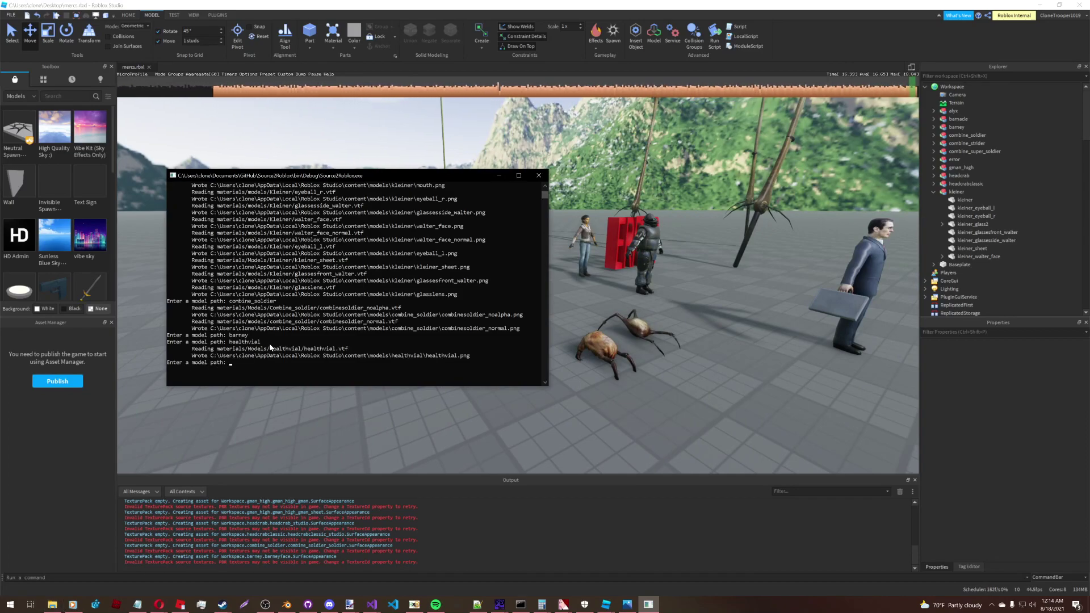
- Insert healthvial.rbxm from the models folder into the Workspace
{"action": "left_click", "coordinate": [792, 253]}
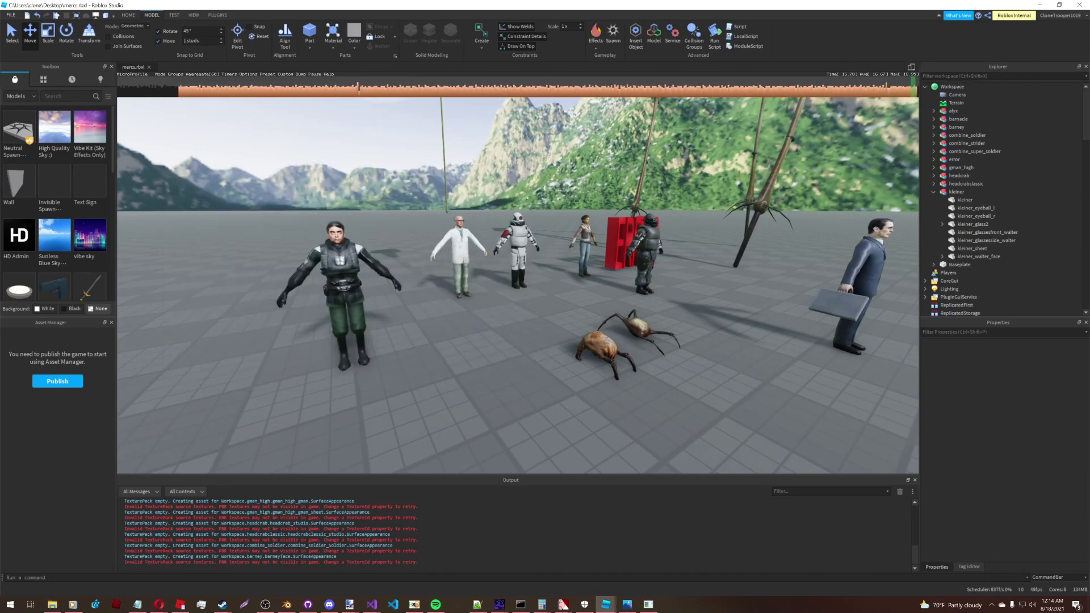
{"action": "right_click", "coordinate": [952, 88]}
{"action": "left_click", "coordinate": [1000, 266]}
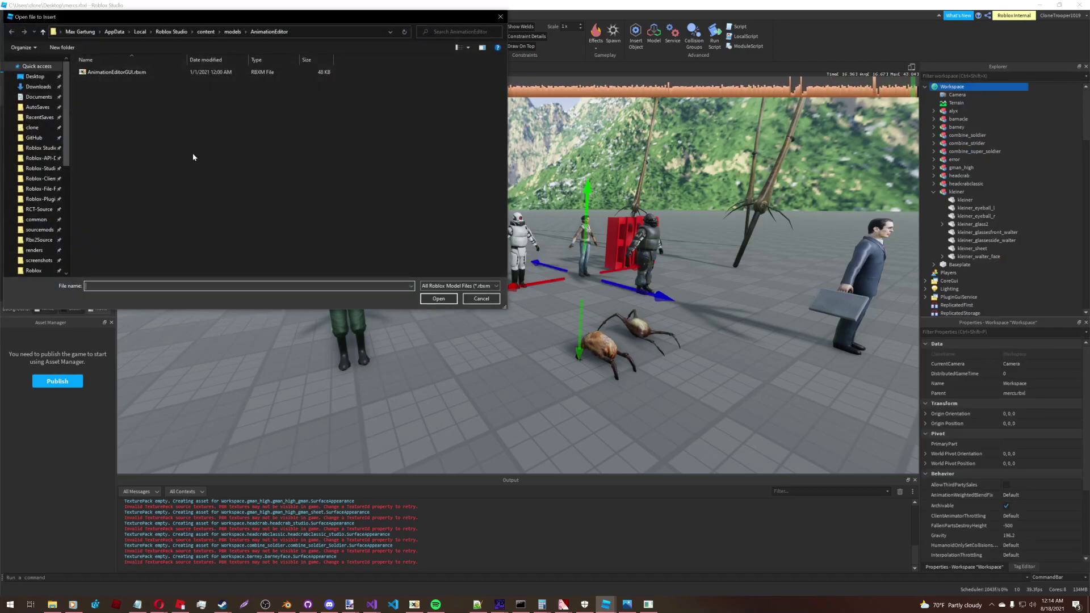
{"action": "left_click", "coordinate": [233, 32]}
{"action": "double_click", "coordinate": [142, 219]}
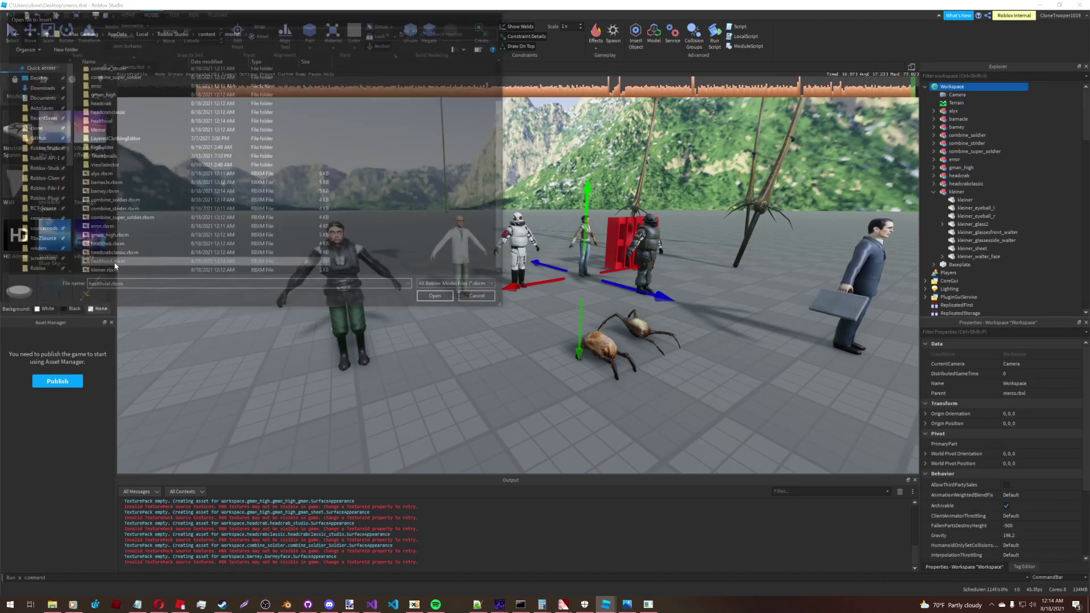
- Move the healthvial model from the combine soldier's feet to the open floor behind the headcrabs
{"action": "scroll", "coordinate": [589, 319], "scroll_direction": "up", "scroll_amount": 3}
{"action": "right_click_drag", "start_coordinate": [589, 319], "coordinate": [589, 336]}
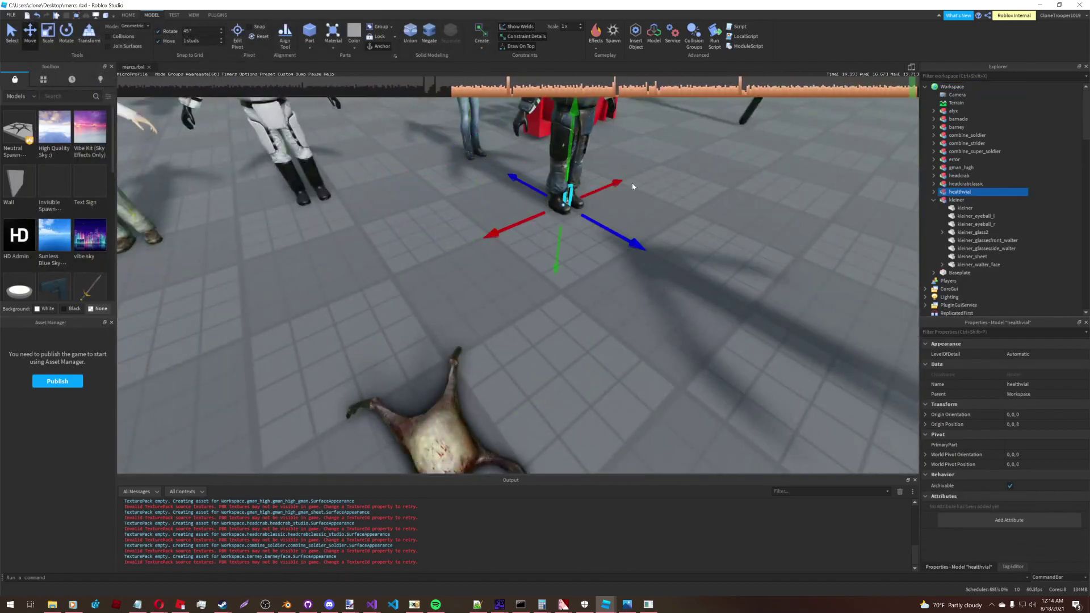
{"action": "left_click_drag", "start_coordinate": [592, 193], "coordinate": [469, 241]}
{"action": "left_click", "coordinate": [531, 264]}
{"action": "key", "text": "w"}
{"action": "right_click_drag", "start_coordinate": [531, 263], "coordinate": [531, 266]}
{"action": "key", "text": "a"}
{"action": "key", "text": "s"}
{"action": "scroll", "coordinate": [532, 266], "scroll_direction": "down", "scroll_amount": 10}
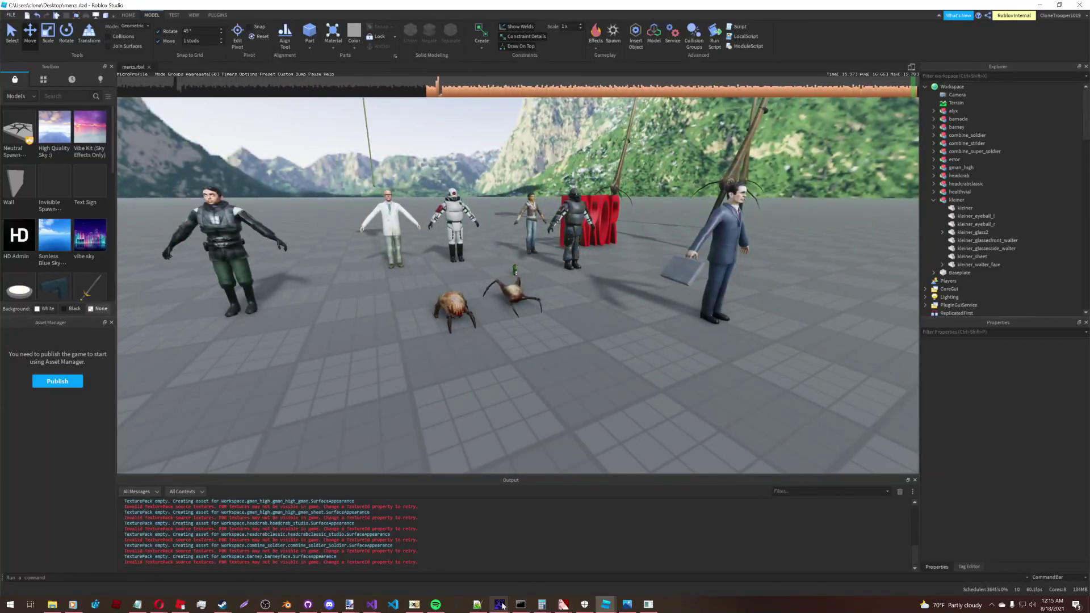
- Browse the model files of hl2_misc_dir.vpk in GCFScape for more models to convert
{"action": "mouse_move", "coordinate": [502, 605]}
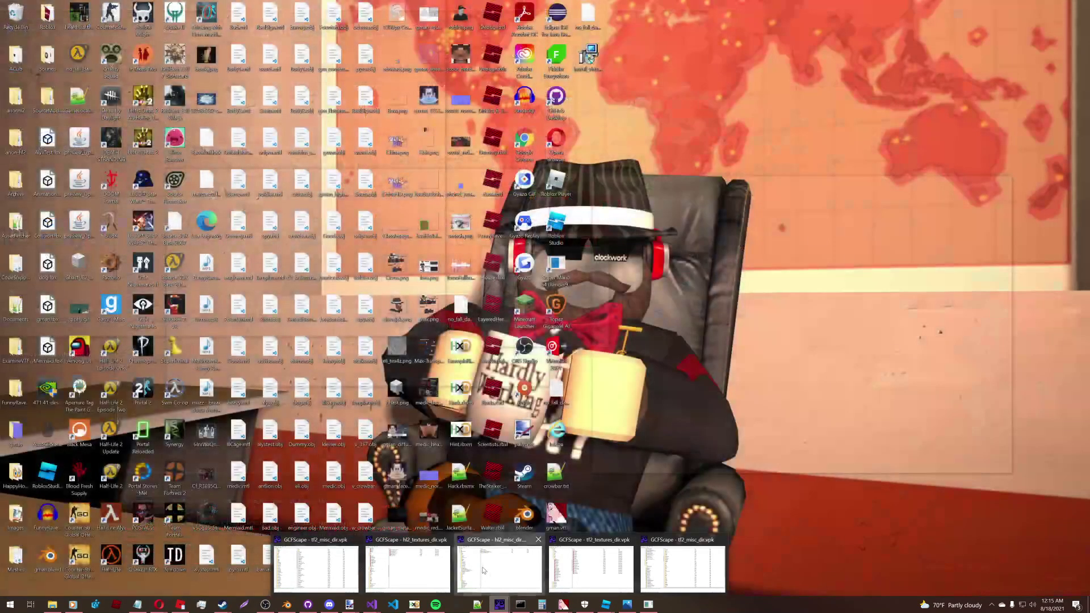
{"action": "left_click", "coordinate": [484, 570]}
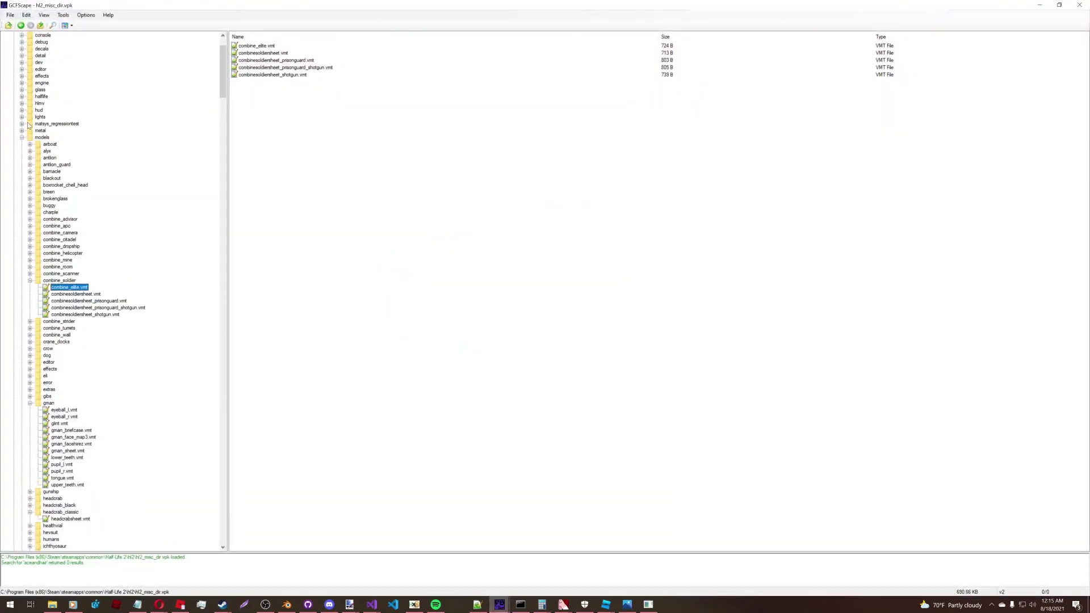
{"action": "scroll", "coordinate": [63, 165], "scroll_direction": "down", "scroll_amount": 20}
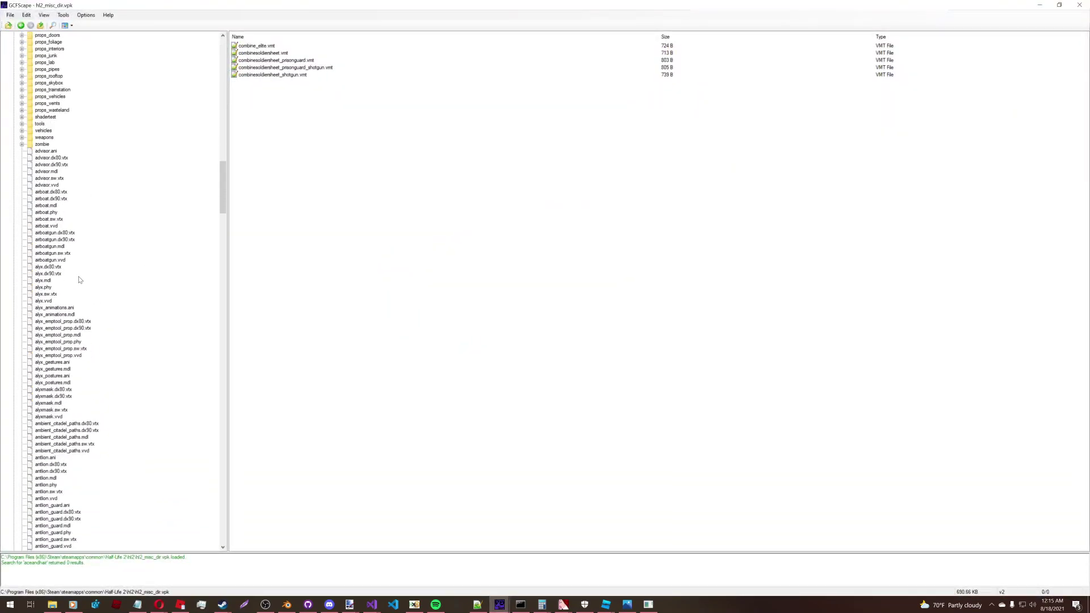
{"action": "scroll", "coordinate": [42, 284], "scroll_direction": "down", "scroll_amount": 20}
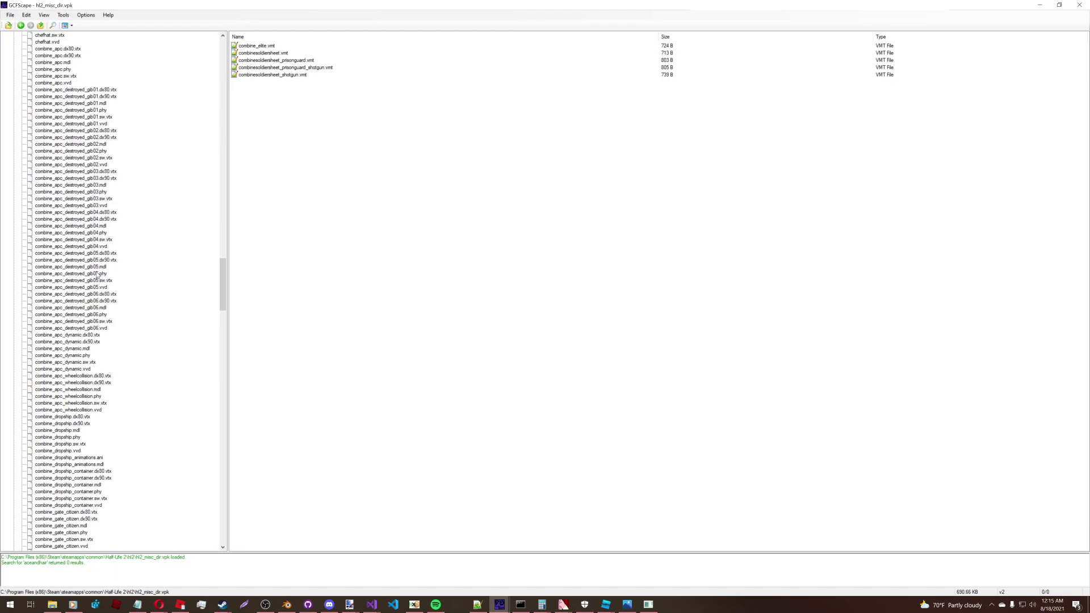
{"action": "scroll", "coordinate": [144, 287], "scroll_direction": "up", "scroll_amount": 10}
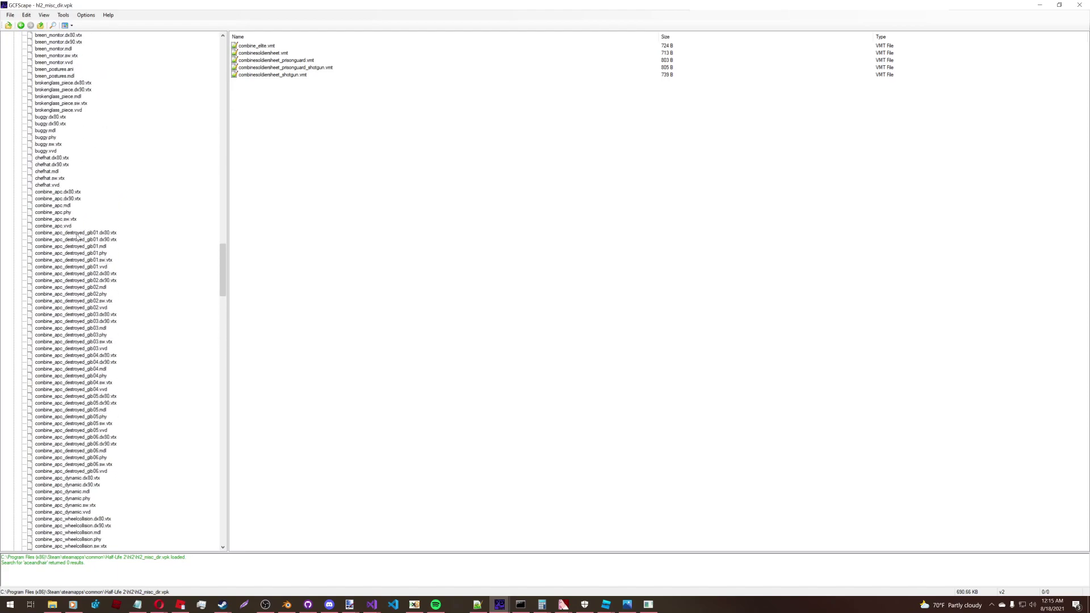
{"action": "left_click", "coordinate": [1046, 8]}
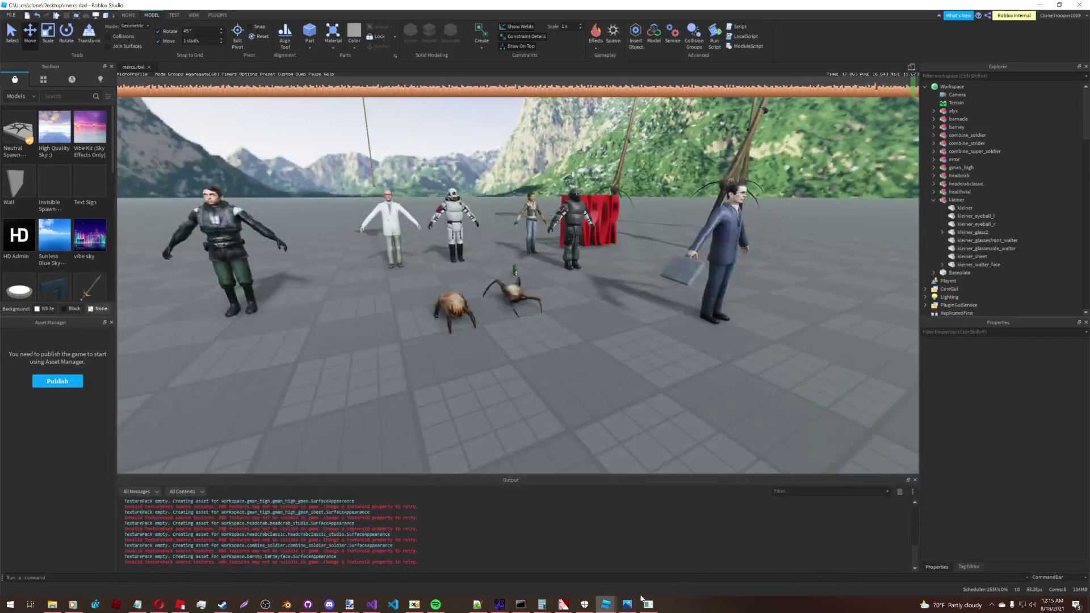
- Convert the buggy, airboat and combine_apc models in the Source2Roblox console
{"action": "key", "text": "alt+Tab"}
{"action": "type", "text": "buggy"}
{"action": "key", "text": "Return"}
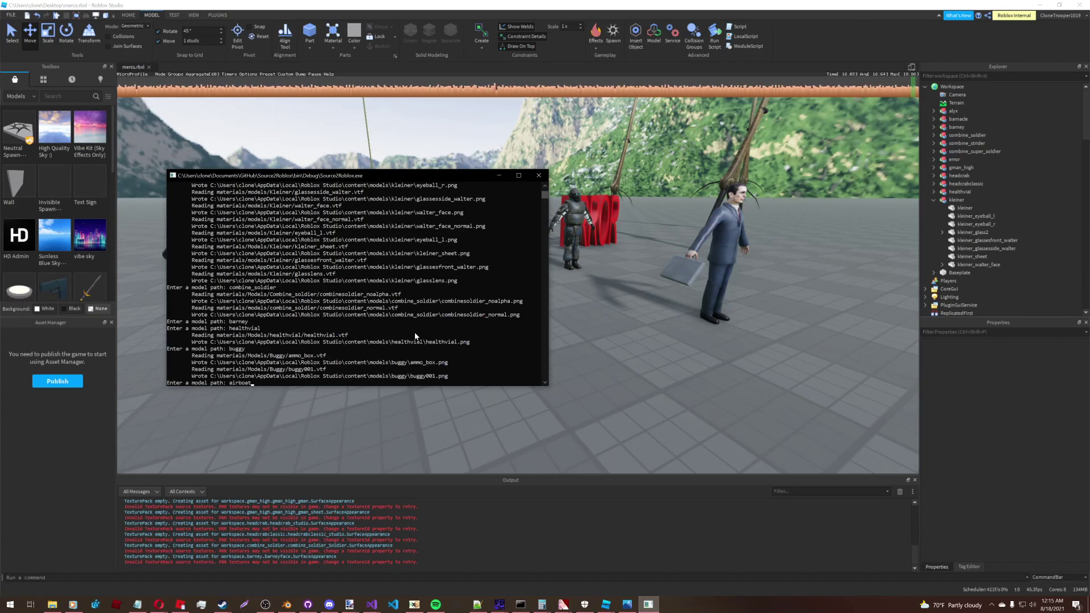
{"action": "type", "text": "airboat"}
{"action": "key", "text": "Return"}
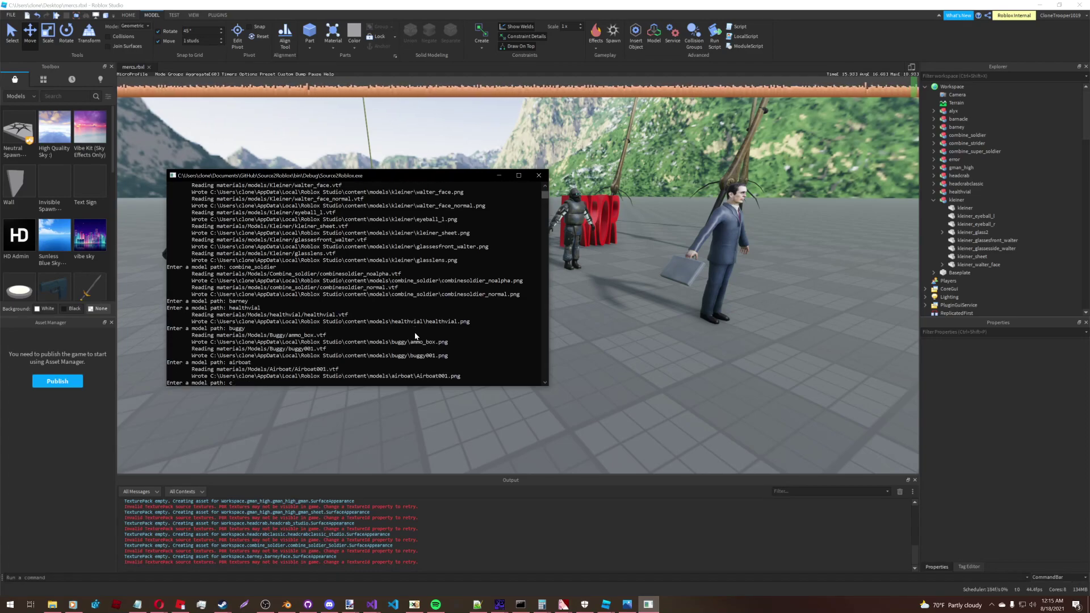
{"action": "type", "text": "combine_apc"}
{"action": "key", "text": "Return"}
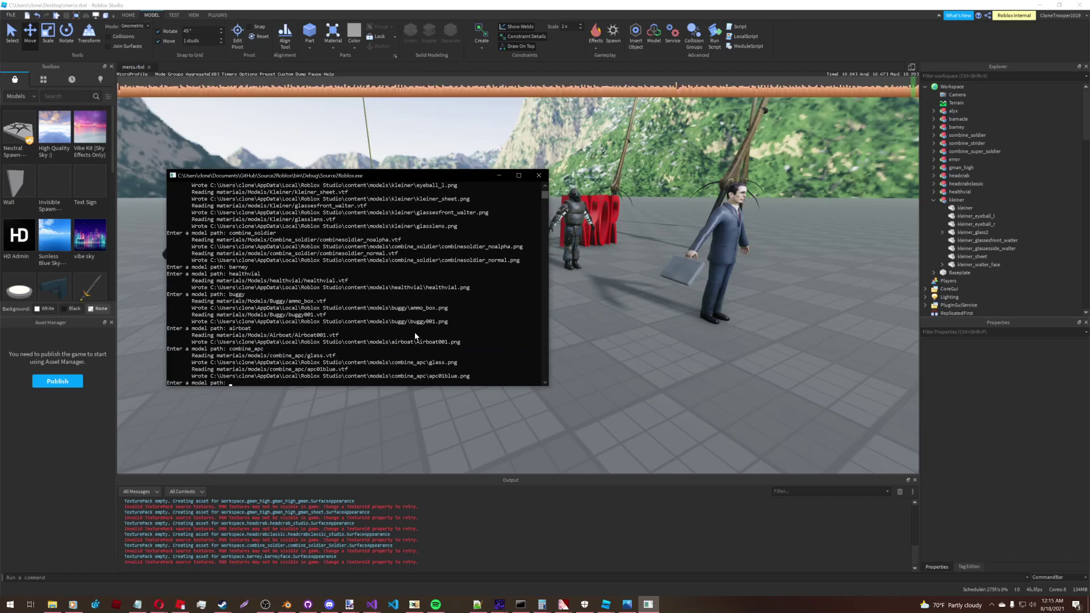
- Insert airboat.rbxm from the models folder into the Workspace
{"action": "left_click", "coordinate": [615, 361]}
{"action": "right_click", "coordinate": [948, 87]}
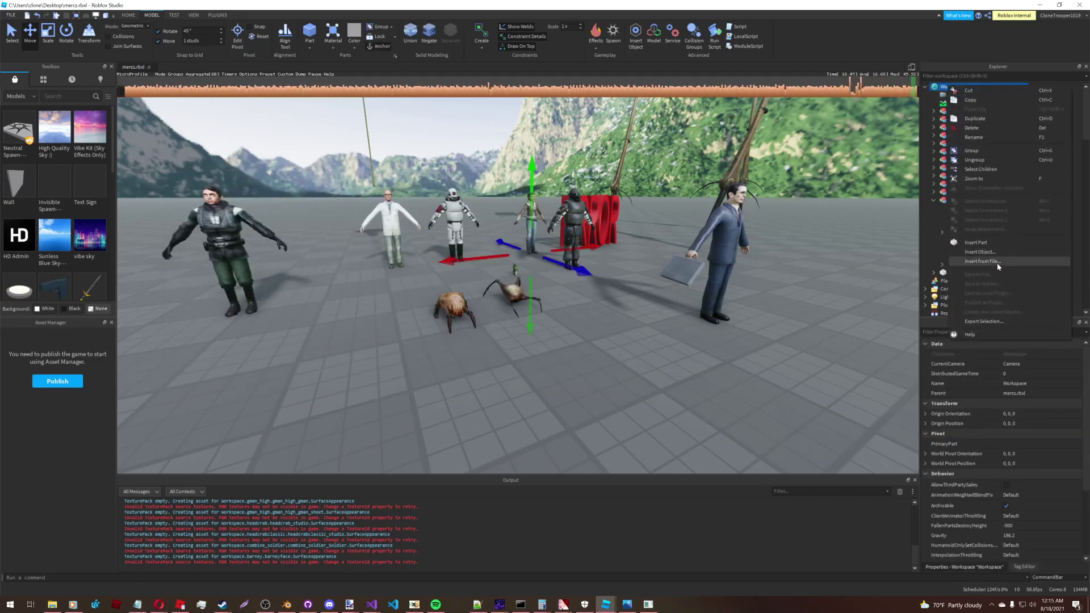
{"action": "left_click", "coordinate": [998, 263]}
{"action": "scroll", "coordinate": [154, 236], "scroll_direction": "down", "scroll_amount": 4}
{"action": "double_click", "coordinate": [146, 147]}
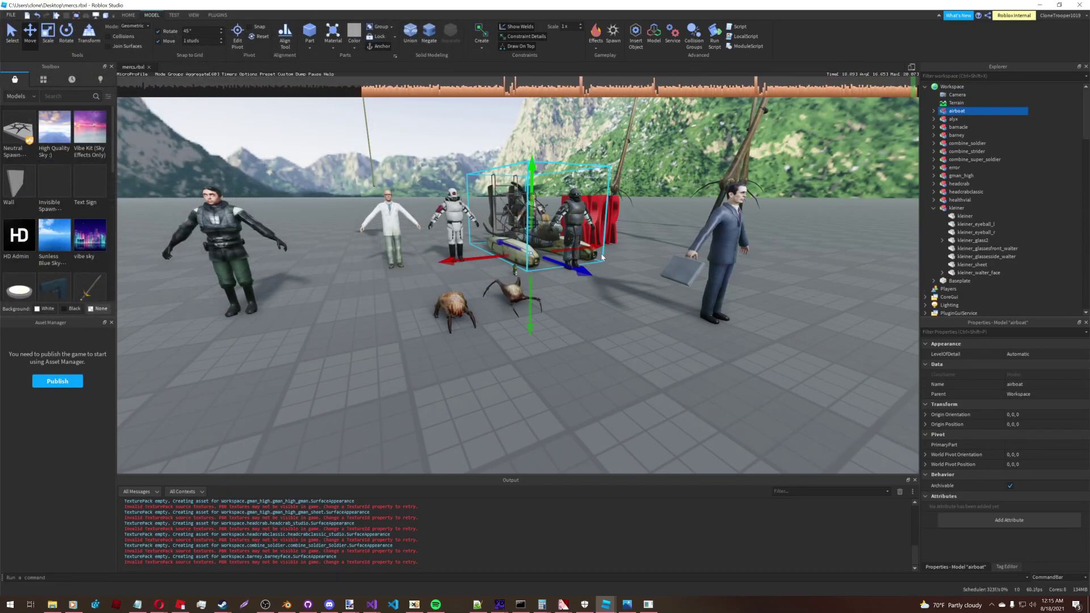
- Move the airboat model out of the character group to the open floor beyond Barney and inspect it up close
{"action": "left_click_drag", "start_coordinate": [590, 246], "coordinate": [421, 286]}
{"action": "left_click", "coordinate": [457, 316]}
{"action": "right_click_drag", "start_coordinate": [457, 316], "coordinate": [547, 267]}
{"action": "key", "text": "w"}
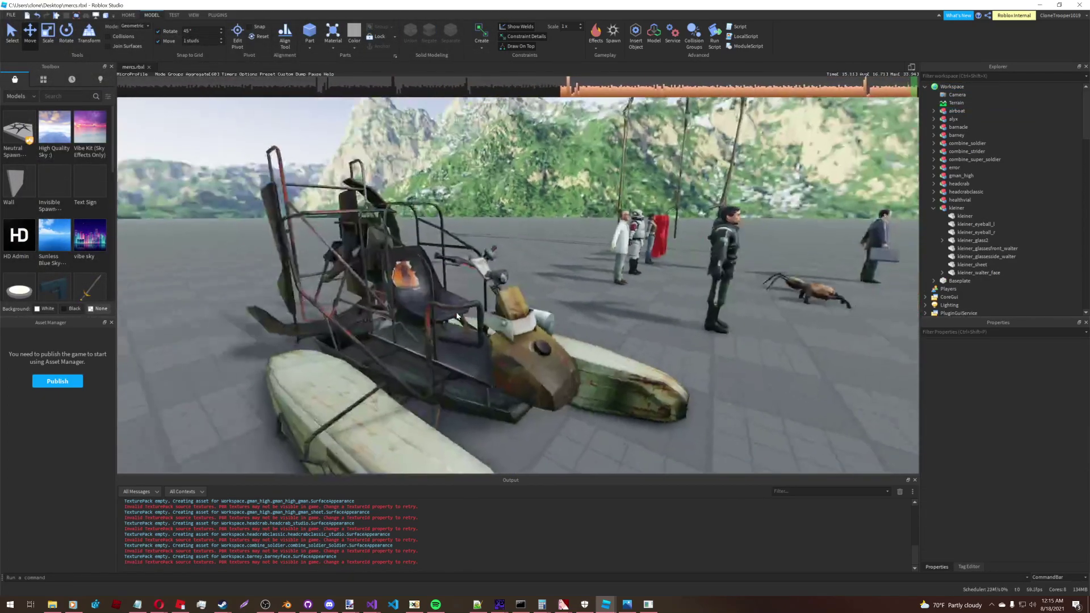
{"action": "key", "text": "s"}
- Insert buggy.rbxm from the models folder into the Workspace
{"action": "right_click", "coordinate": [945, 87]}
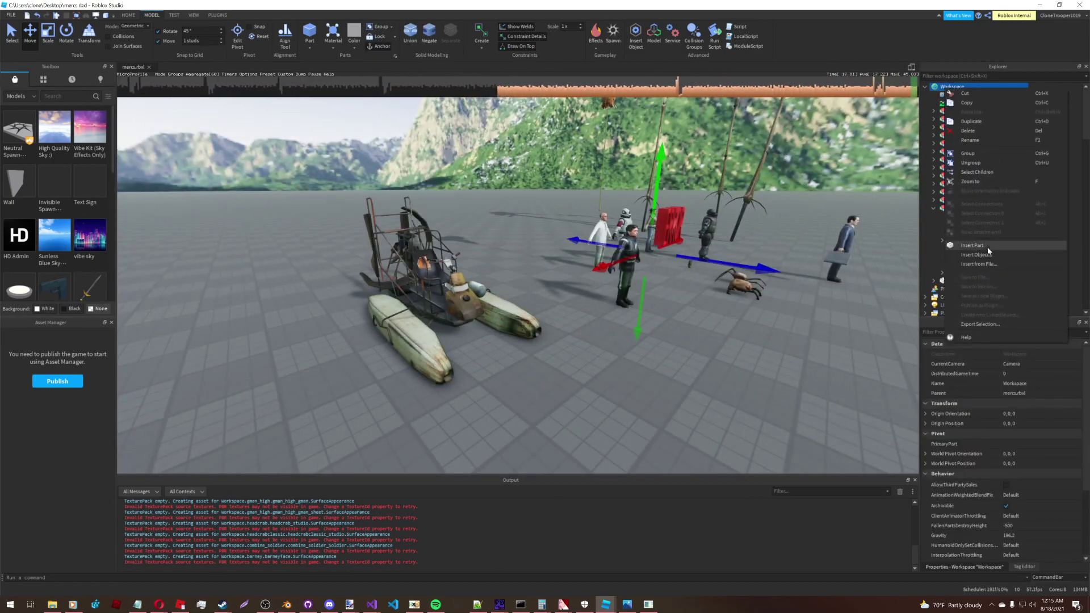
{"action": "left_click", "coordinate": [982, 265]}
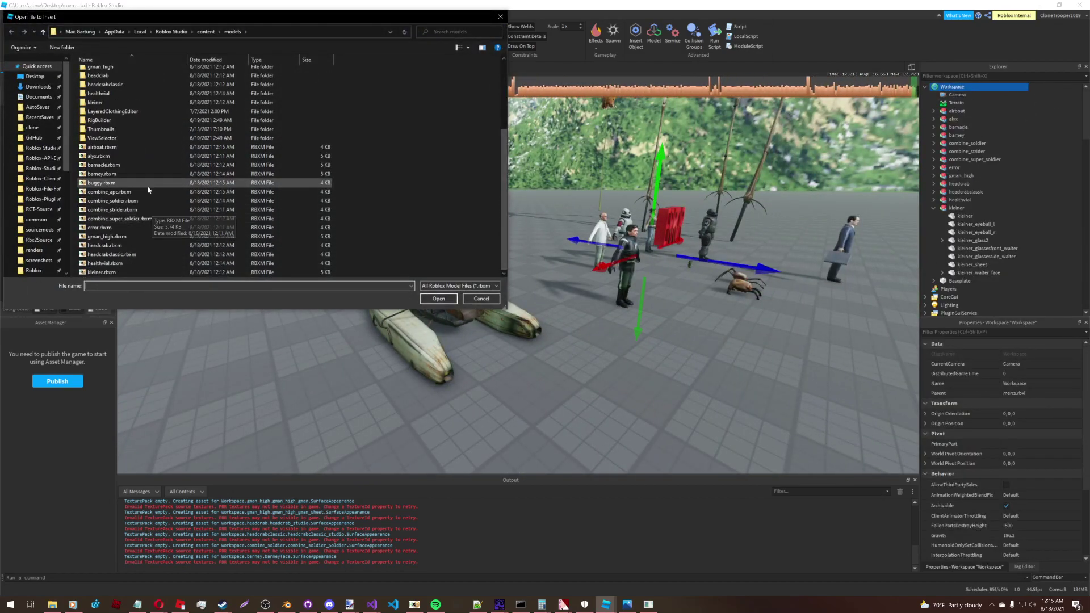
{"action": "double_click", "coordinate": [159, 182]}
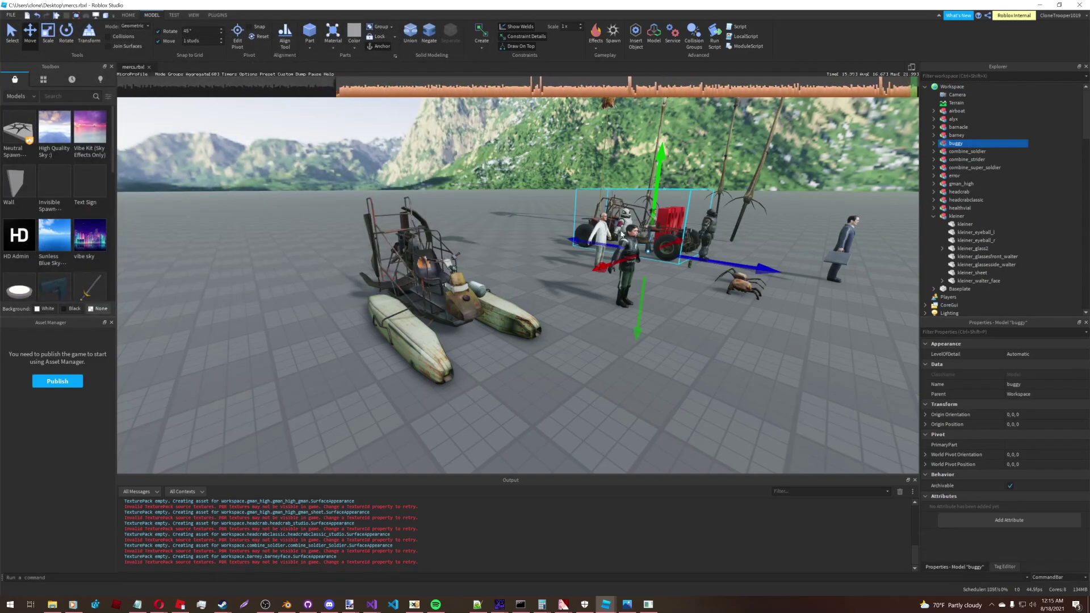
- Move the buggy model away from the characters to the open floor on the far side of the airboat
{"action": "left_click_drag", "start_coordinate": [500, 306], "coordinate": [253, 379]}
{"action": "left_click", "coordinate": [557, 386]}
{"action": "key", "text": "w"}
{"action": "right_click_drag", "start_coordinate": [556, 386], "coordinate": [557, 386]}
{"action": "scroll", "coordinate": [557, 386], "scroll_direction": "down", "scroll_amount": 8}
- Insert combine_apc.rbxm from the models folder into the Workspace
{"action": "right_click", "coordinate": [959, 87]}
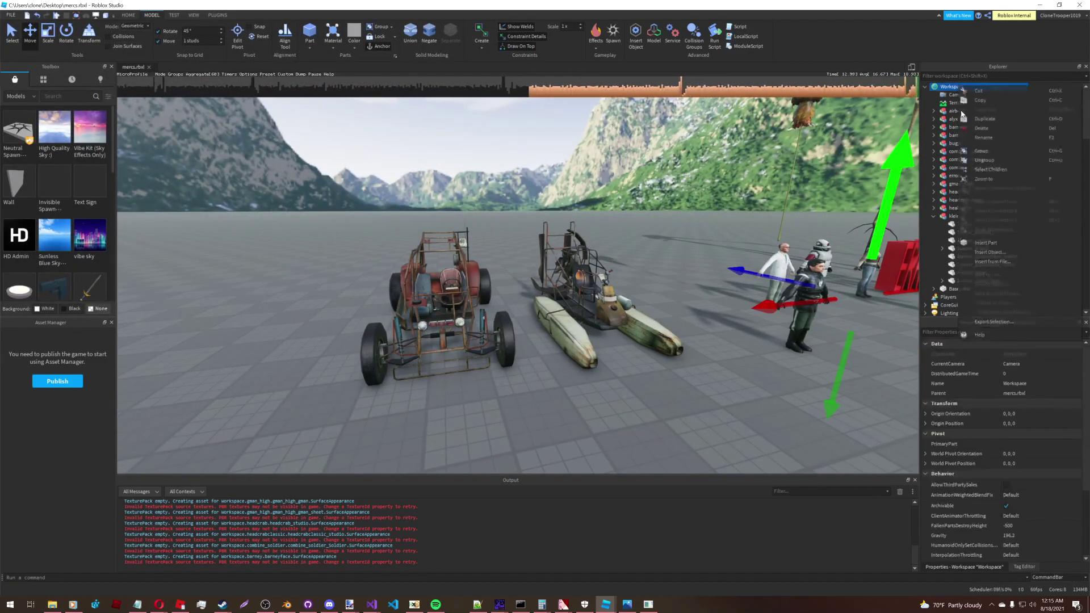
{"action": "left_click", "coordinate": [994, 262]}
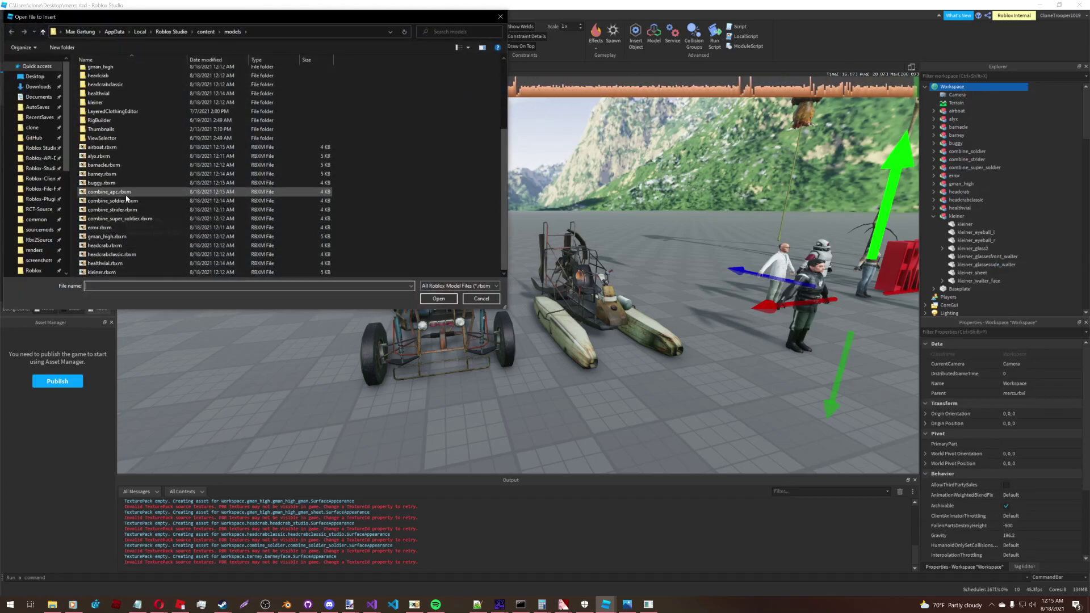
{"action": "double_click", "coordinate": [165, 227]}
- Move the Combine APC model away from the characters to the open floor on the vehicle side, and view the whole lineup
{"action": "right_click_drag", "start_coordinate": [718, 293], "coordinate": [717, 293]}
{"action": "left_click_drag", "start_coordinate": [609, 328], "coordinate": [475, 339]}
{"action": "key", "text": "a"}
{"action": "left_click", "coordinate": [537, 247]}
{"action": "key", "text": "s"}
{"action": "right_click_drag", "start_coordinate": [537, 247], "coordinate": [537, 246]}
{"action": "key", "text": "w"}
{"action": "key", "text": "s"}
{"action": "key", "text": "d"}
{"action": "key", "text": "d"}
{"action": "key", "text": "w"}
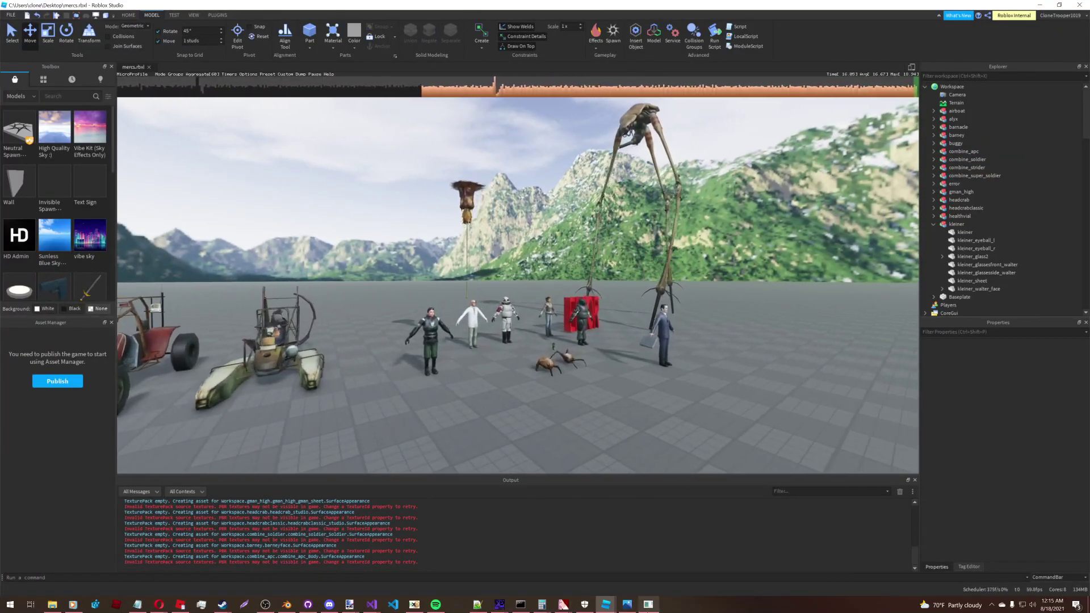
- Browse the hl2_misc_dir.vpk models in GCFScape and convert the dog model in Source2Roblox
{"action": "mouse_move", "coordinate": [502, 607]}
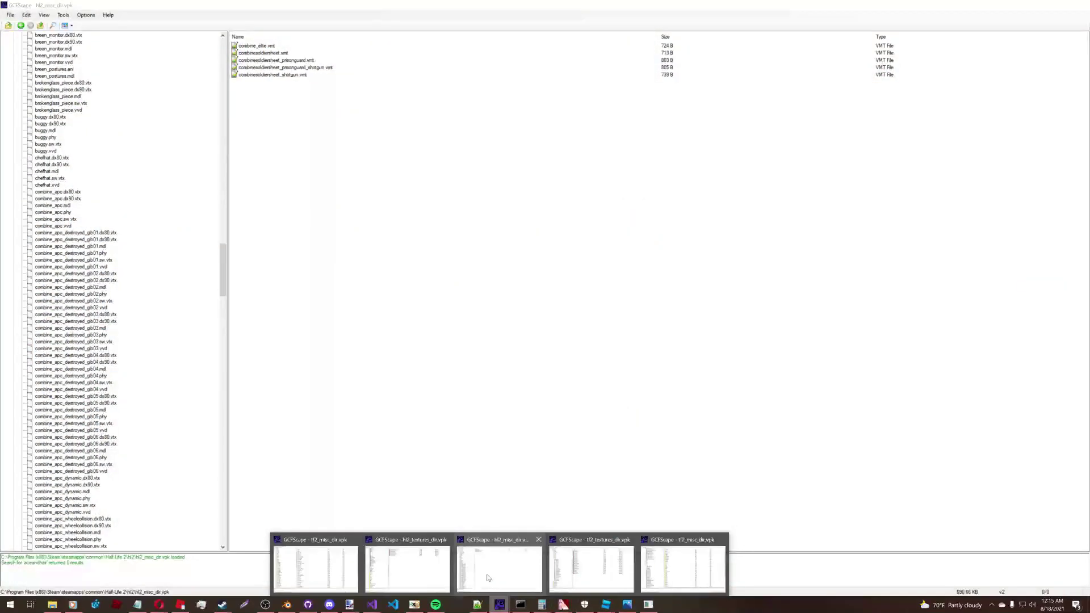
{"action": "left_click", "coordinate": [502, 575]}
{"action": "scroll", "coordinate": [159, 329], "scroll_direction": "down", "scroll_amount": 20}
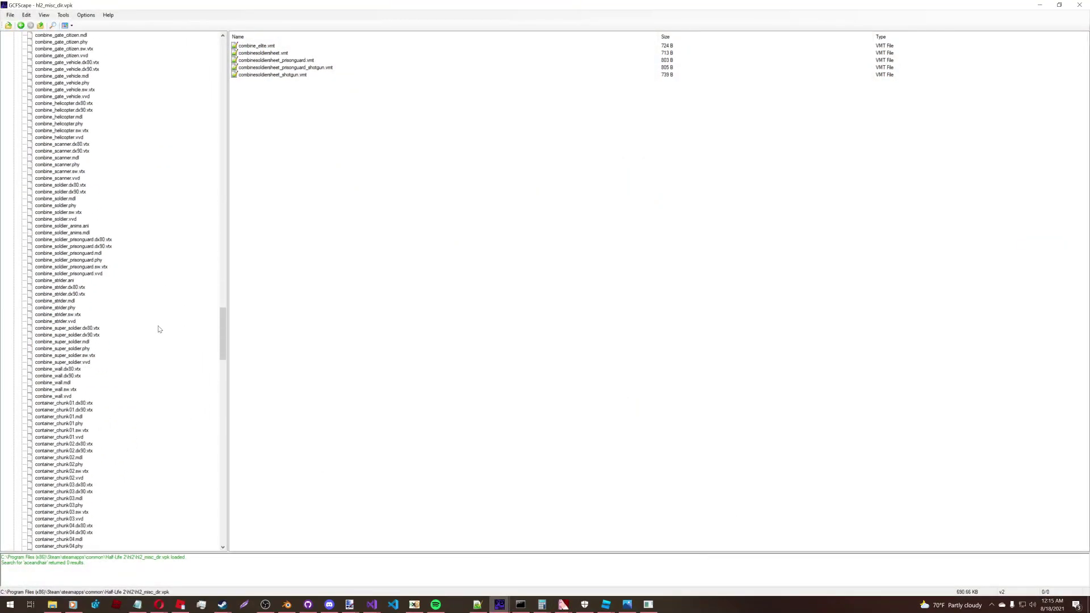
{"action": "scroll", "coordinate": [165, 340], "scroll_direction": "down", "scroll_amount": 20}
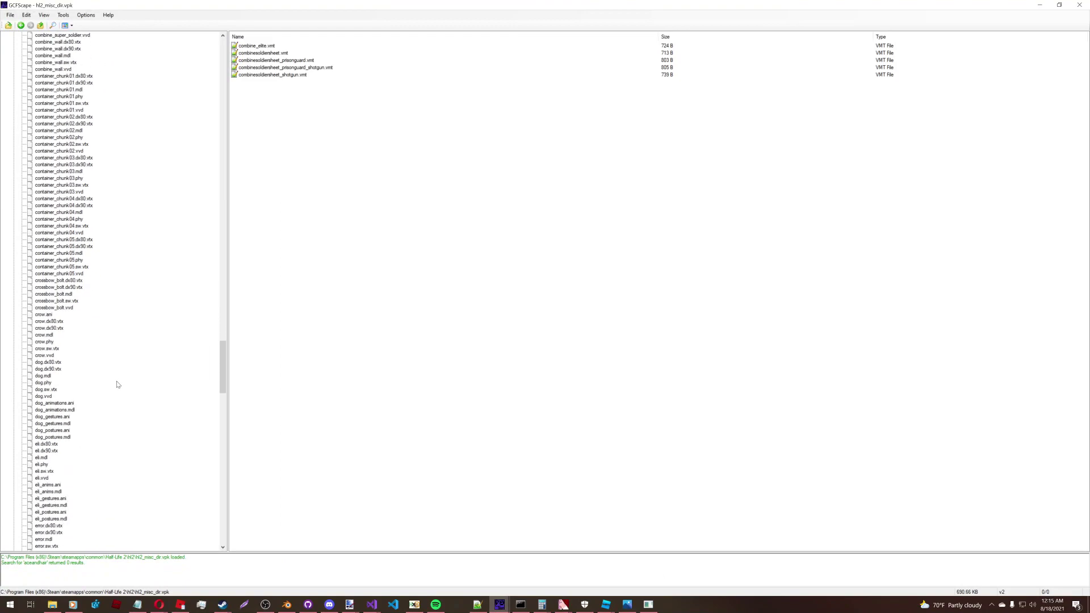
{"action": "left_click", "coordinate": [1040, 6]}
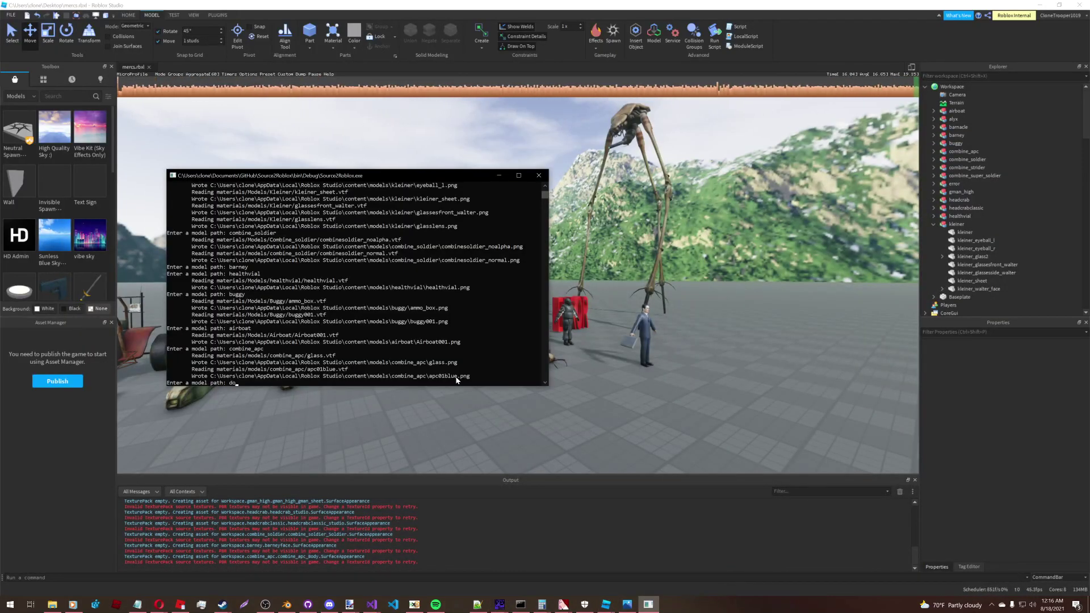
{"action": "type", "text": "g"}
{"action": "key", "text": "Return"}
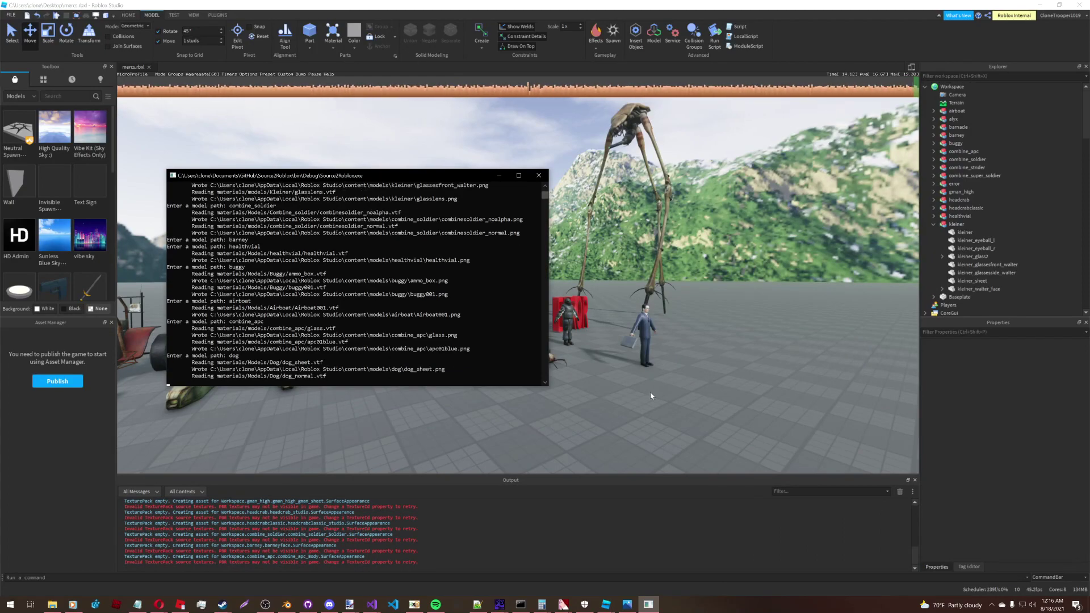
- Insert dog.rbxm from the models folder in File Explorer into the Roblox Studio scene and view it up close
{"action": "left_click", "coordinate": [60, 606]}
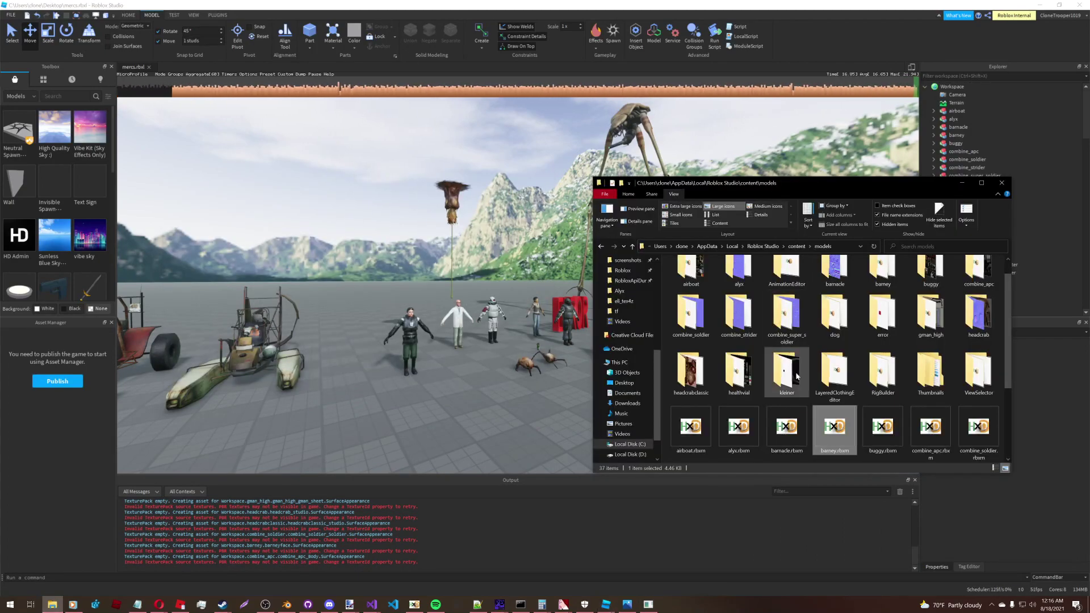
{"action": "scroll", "coordinate": [793, 371], "scroll_direction": "down", "scroll_amount": 2}
{"action": "left_click", "coordinate": [783, 395]}
{"action": "left_click_drag", "start_coordinate": [410, 422], "coordinate": [412, 421]}
{"action": "left_click", "coordinate": [484, 404]}
{"action": "right_click_drag", "start_coordinate": [523, 353], "coordinate": [523, 380]}
{"action": "key", "text": "w"}
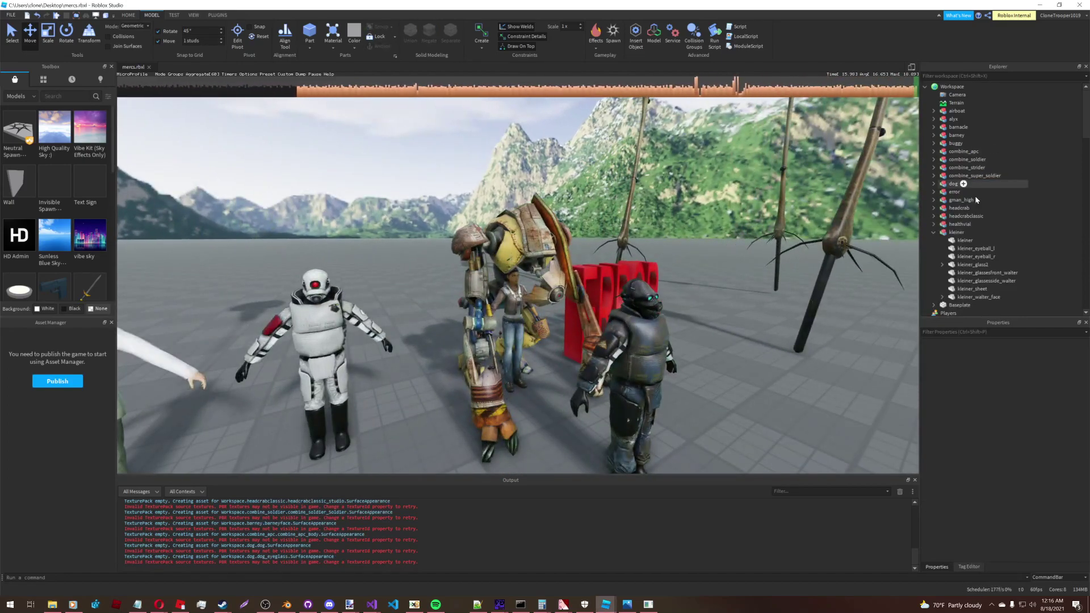
- Move the dog model out of the character group to the free floor between Barney and the airboat, and check the lineup
{"action": "left_click", "coordinate": [955, 184]}
{"action": "key", "text": "s"}
{"action": "left_click_drag", "start_coordinate": [574, 365], "coordinate": [523, 390]}
{"action": "key", "text": "s"}
{"action": "key", "text": "a"}
{"action": "key", "text": "d"}
{"action": "key", "text": "w"}
{"action": "left_click", "coordinate": [567, 408]}
{"action": "key", "text": "w"}
{"action": "right_click_drag", "start_coordinate": [567, 407], "coordinate": [567, 407]}
{"action": "key", "text": "s"}
{"action": "key", "text": "s"}
{"action": "key", "text": "w"}
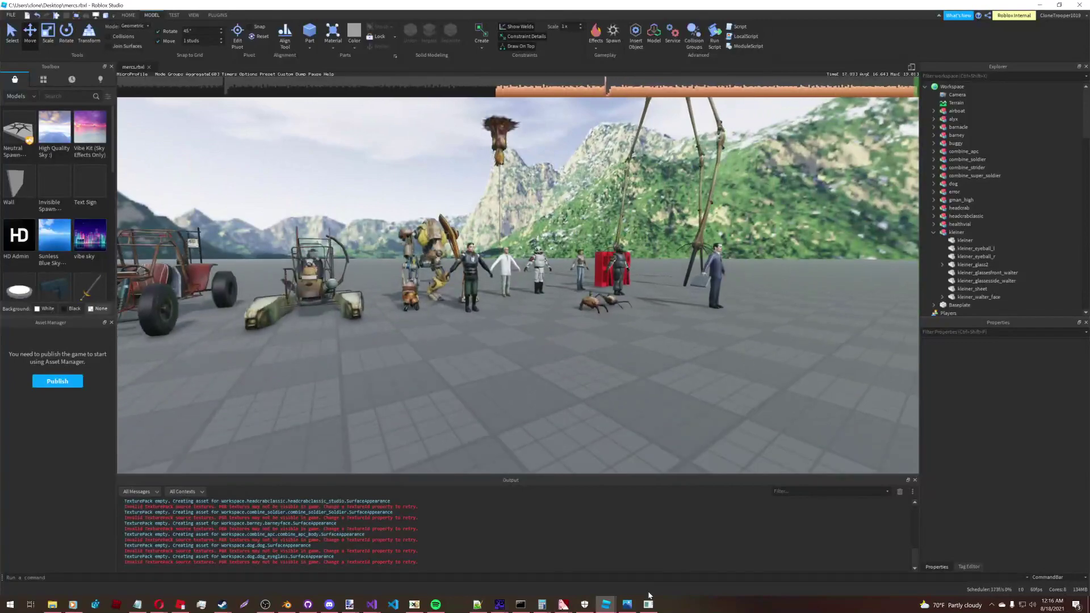
- Convert the eli model in the Source2Roblox console and put the console away
{"action": "left_click", "coordinate": [649, 604]}
{"action": "type", "text": "eli"}
{"action": "key", "text": "Return"}
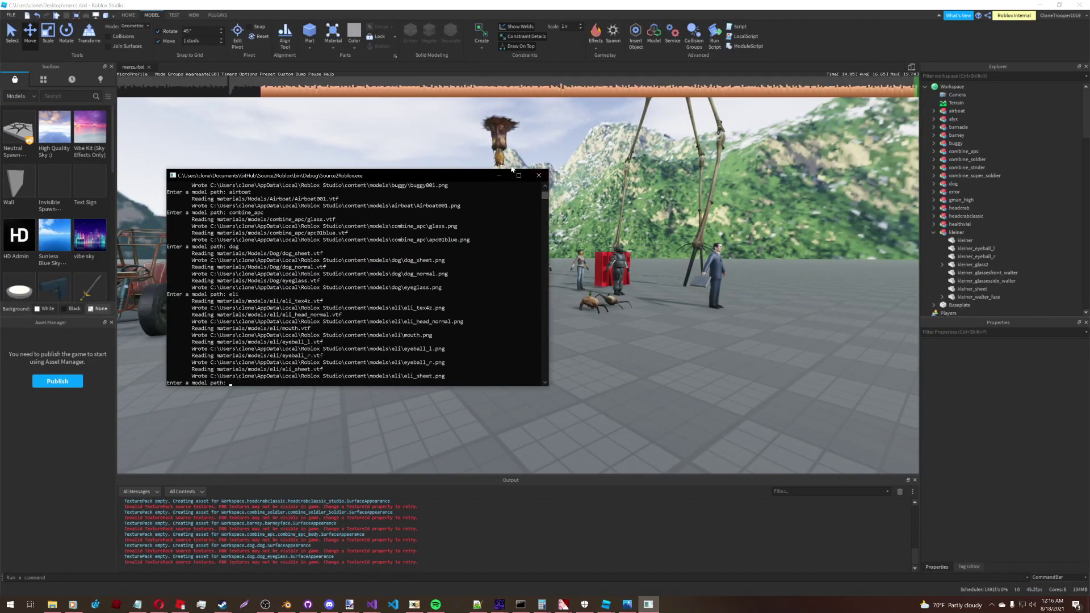
{"action": "left_click", "coordinate": [500, 176]}
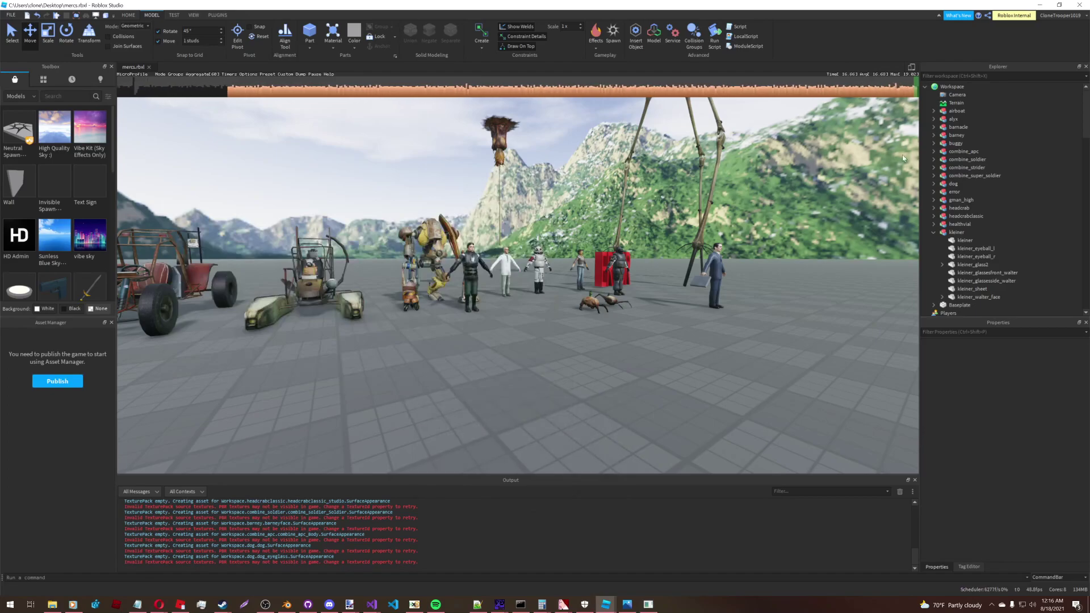
- Insert eli.rbxm from the models folder in File Explorer into the Roblox Studio scene and view it up close
{"action": "left_click", "coordinate": [51, 605]}
{"action": "double_click", "coordinate": [890, 385]}
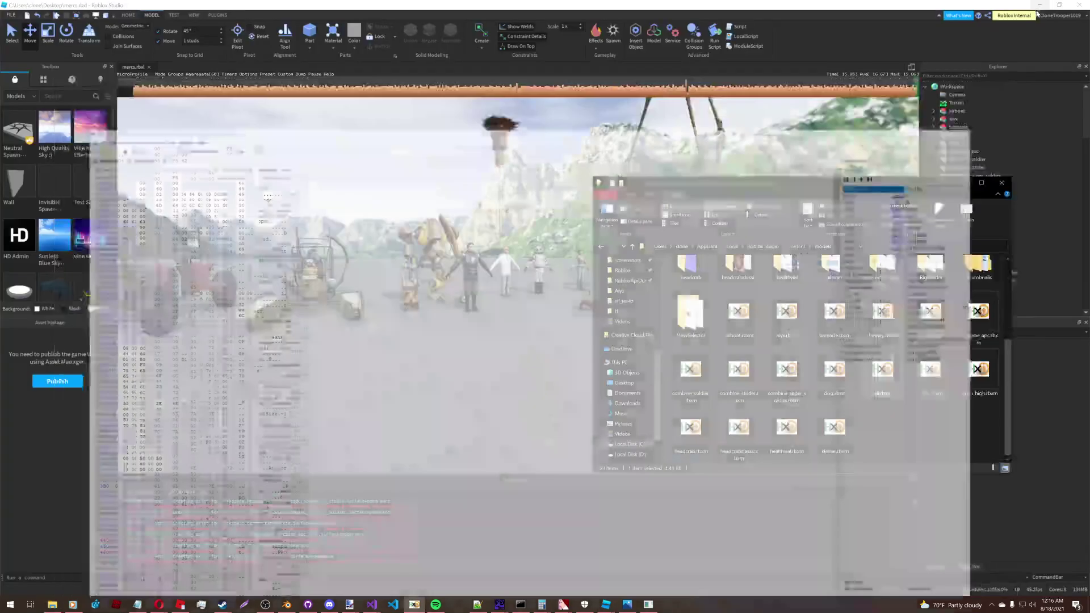
{"action": "left_click", "coordinate": [1040, 5]}
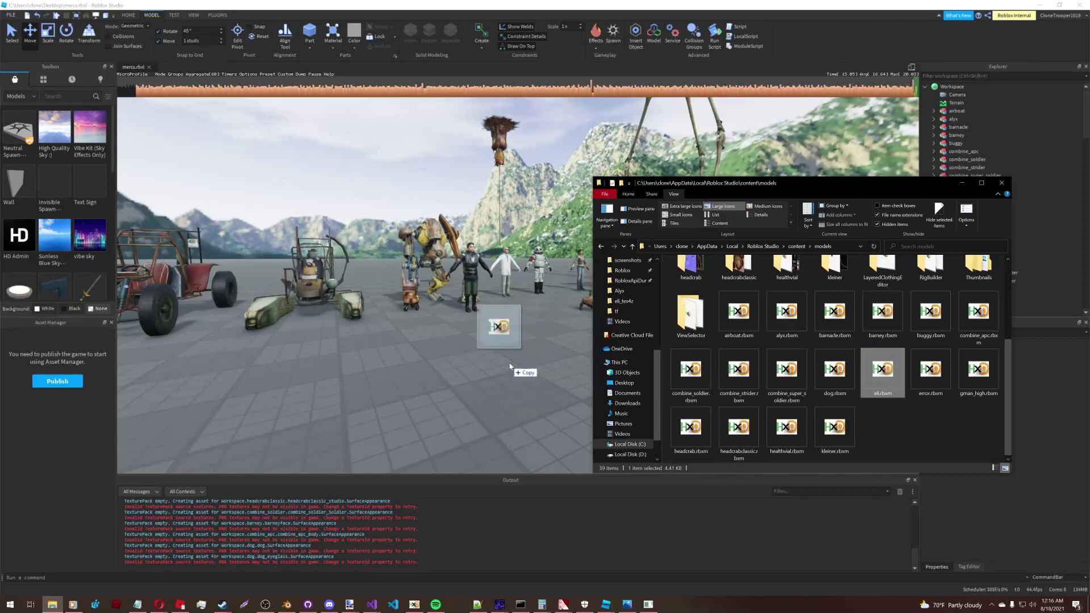
{"action": "left_click_drag", "start_coordinate": [510, 367], "coordinate": [510, 368]}
{"action": "left_click", "coordinate": [510, 368]}
{"action": "key", "text": "w"}
{"action": "right_click_drag", "start_coordinate": [510, 368], "coordinate": [517, 366]}
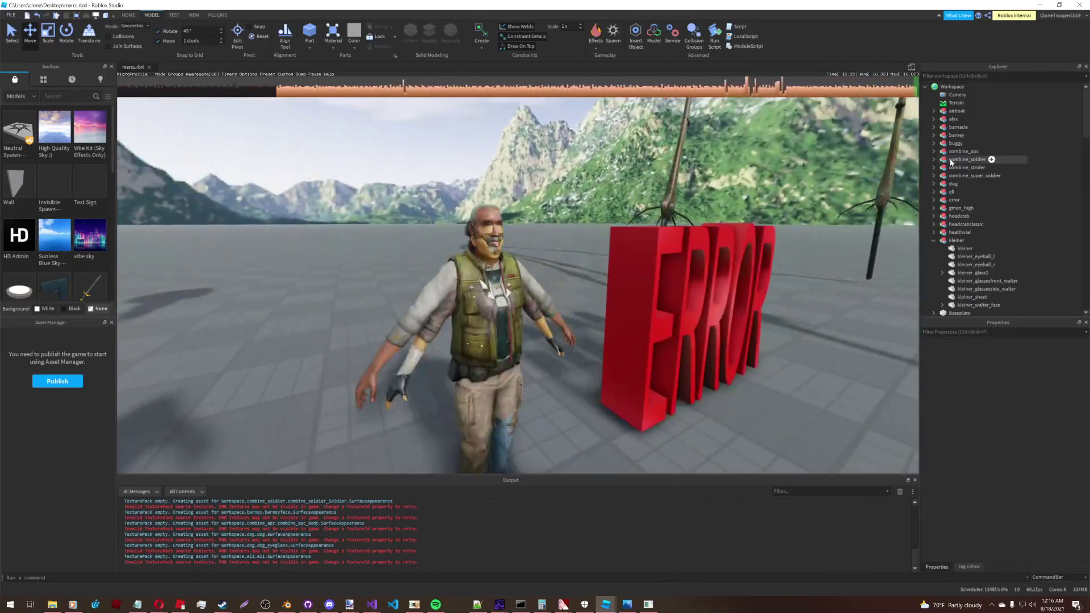
- Move the eli model out of Alyx into the gap between her and the white Combine super soldier
{"action": "left_click", "coordinate": [959, 192]}
{"action": "key", "text": "f"}
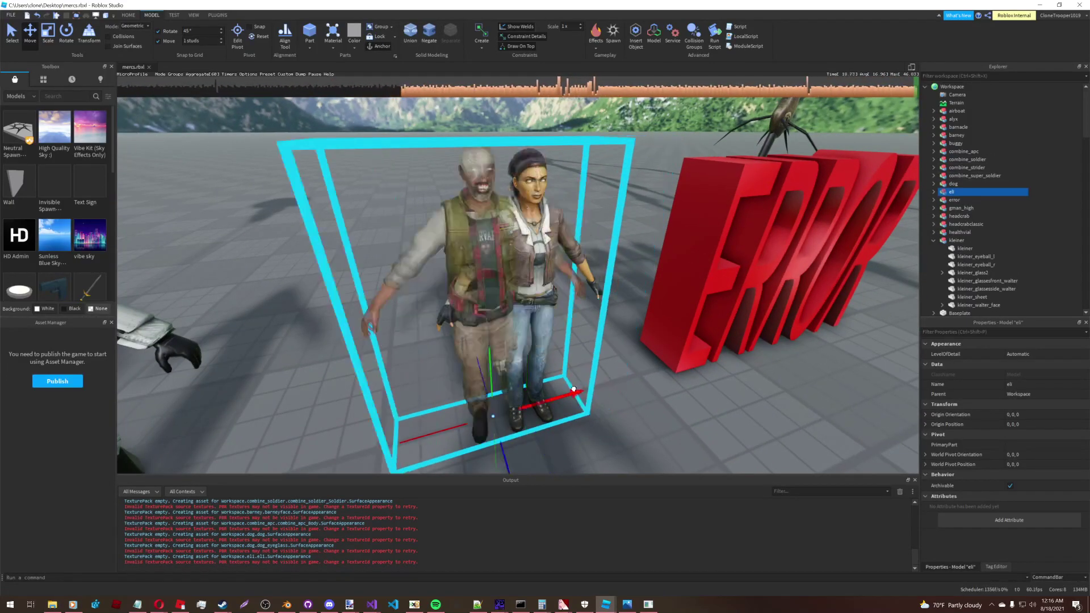
{"action": "scroll", "coordinate": [518, 395], "scroll_direction": "up", "scroll_amount": 3}
{"action": "left_click_drag", "start_coordinate": [518, 396], "coordinate": [561, 394]}
{"action": "scroll", "coordinate": [497, 426], "scroll_direction": "down", "scroll_amount": 2}
{"action": "left_click_drag", "start_coordinate": [497, 426], "coordinate": [474, 369]}
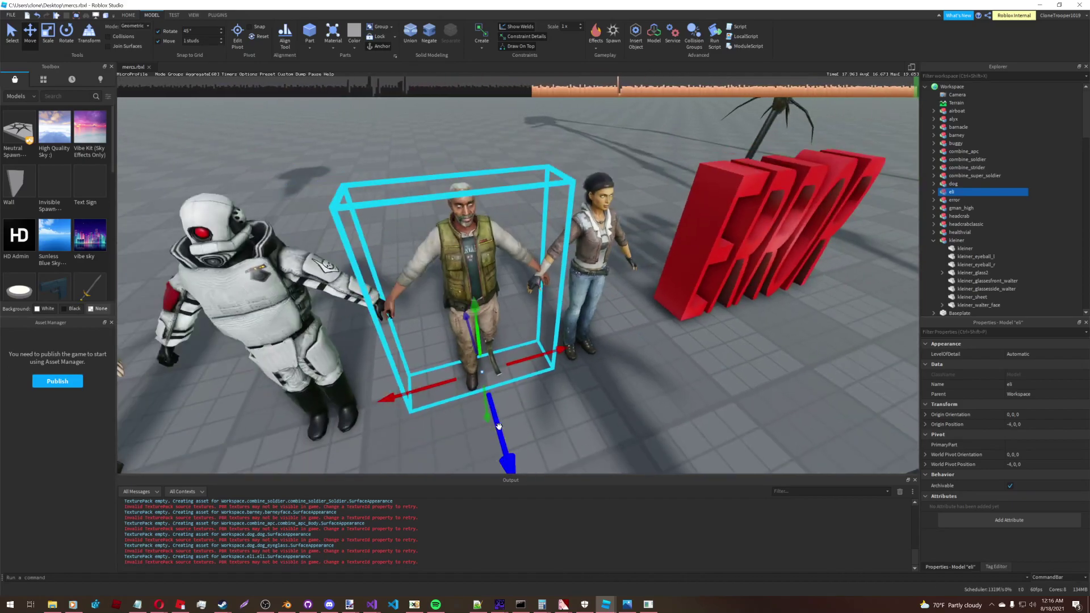
- Examine Eli and the surrounding characters in the lineup from several viewpoints
{"action": "left_click", "coordinate": [509, 386]}
{"action": "key", "text": "w"}
{"action": "right_click_drag", "start_coordinate": [509, 385], "coordinate": [508, 385]}
{"action": "key", "text": "d"}
{"action": "key", "text": "w"}
{"action": "key", "text": "a"}
{"action": "key", "text": "s"}
{"action": "key", "text": "d"}
{"action": "key", "text": "s"}
{"action": "key", "text": "w"}
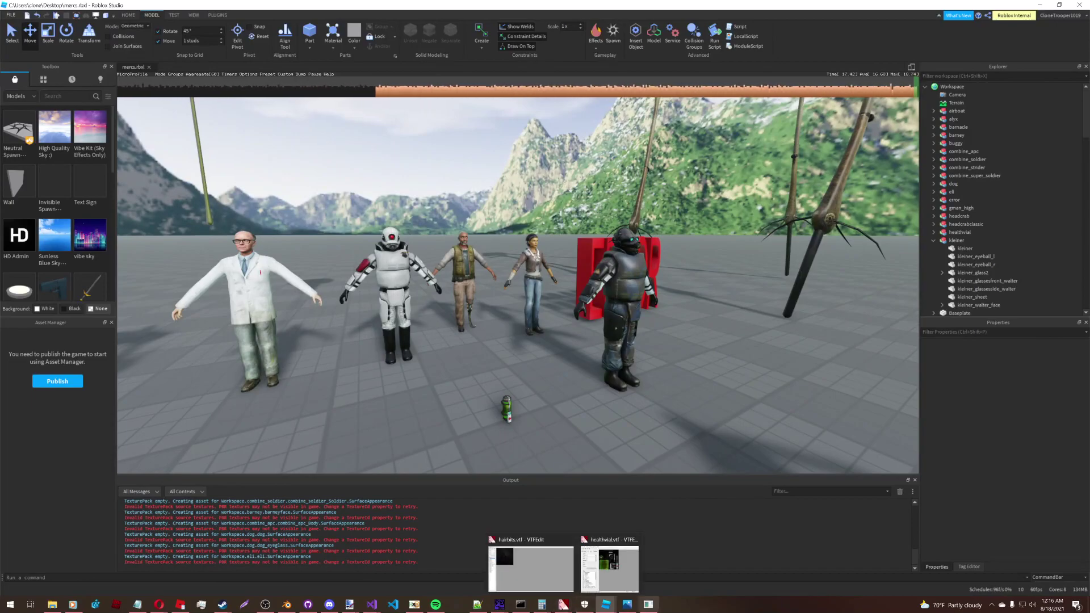
- Look through the hl2_misc_dir.vpk model list in GCFScape for more characters to convert
{"action": "mouse_move", "coordinate": [499, 605]}
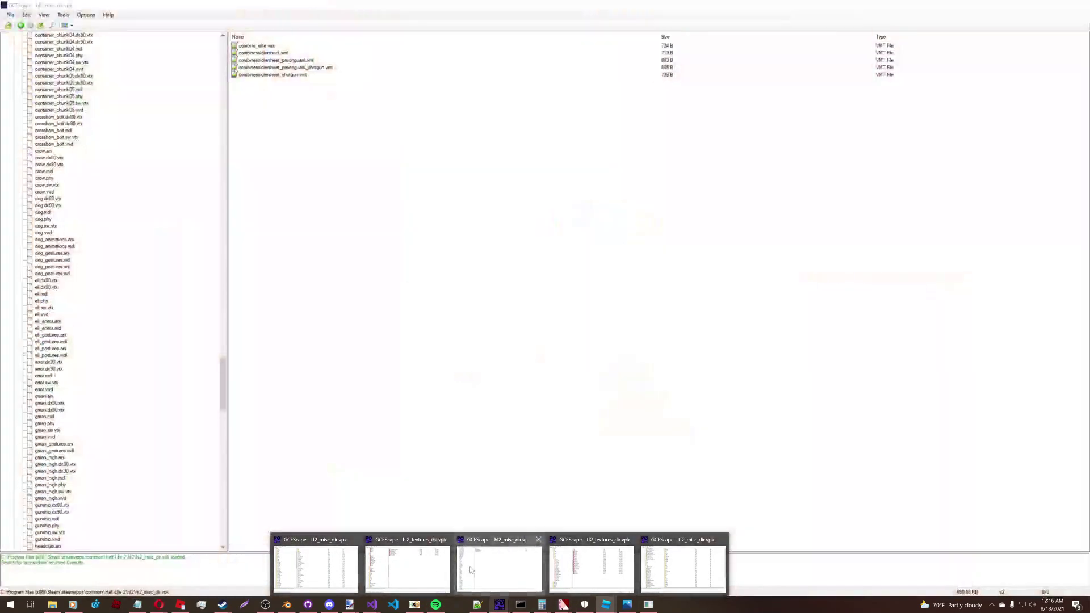
{"action": "left_click", "coordinate": [499, 565]}
{"action": "scroll", "coordinate": [79, 350], "scroll_direction": "down", "scroll_amount": 20}
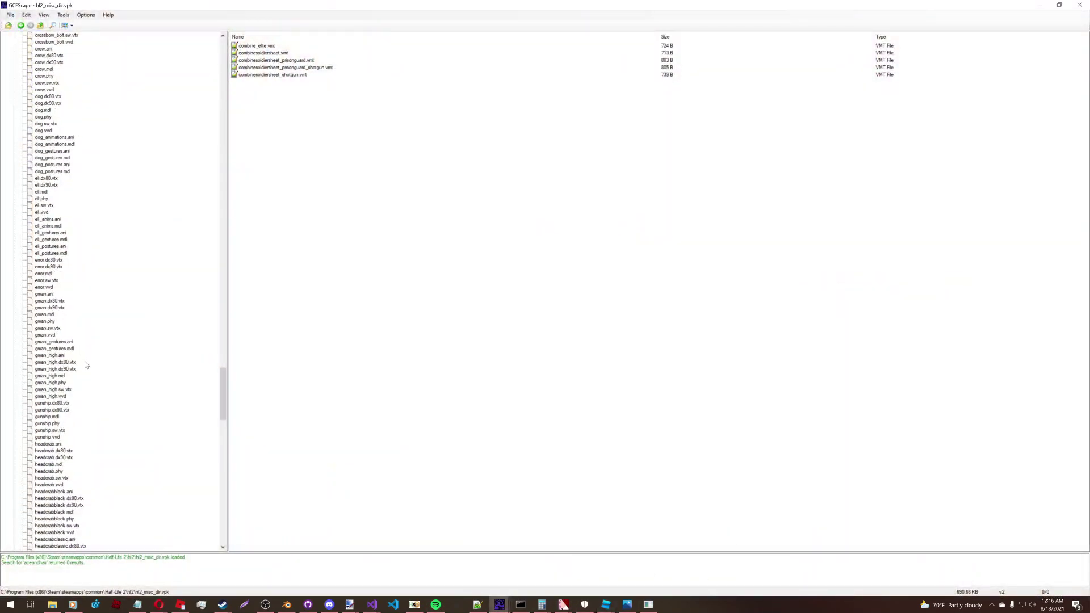
{"action": "scroll", "coordinate": [107, 394], "scroll_direction": "down", "scroll_amount": 6}
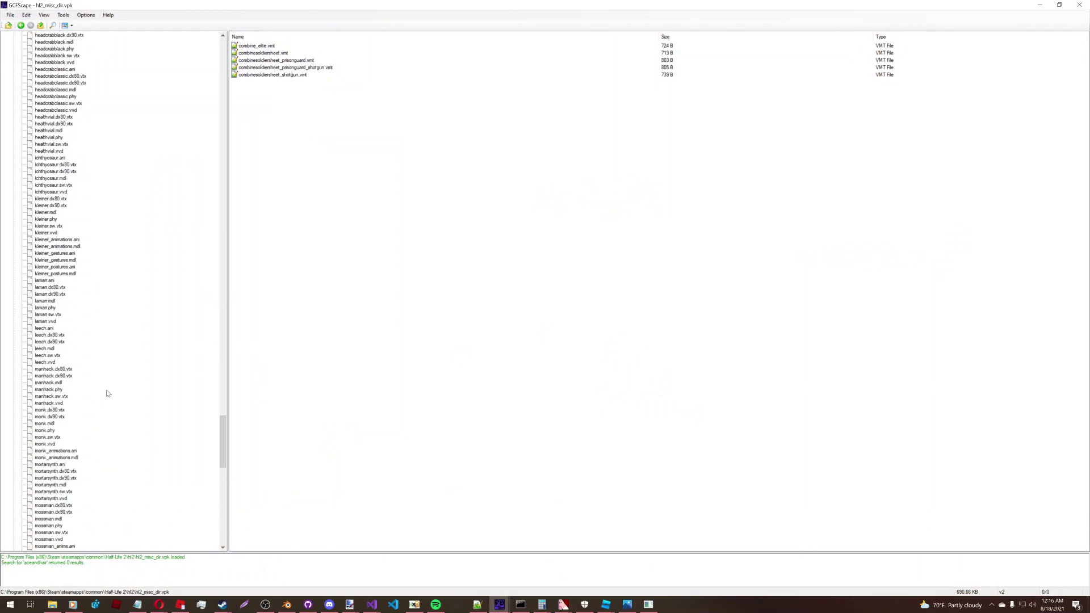
{"action": "scroll", "coordinate": [108, 393], "scroll_direction": "down", "scroll_amount": 5}
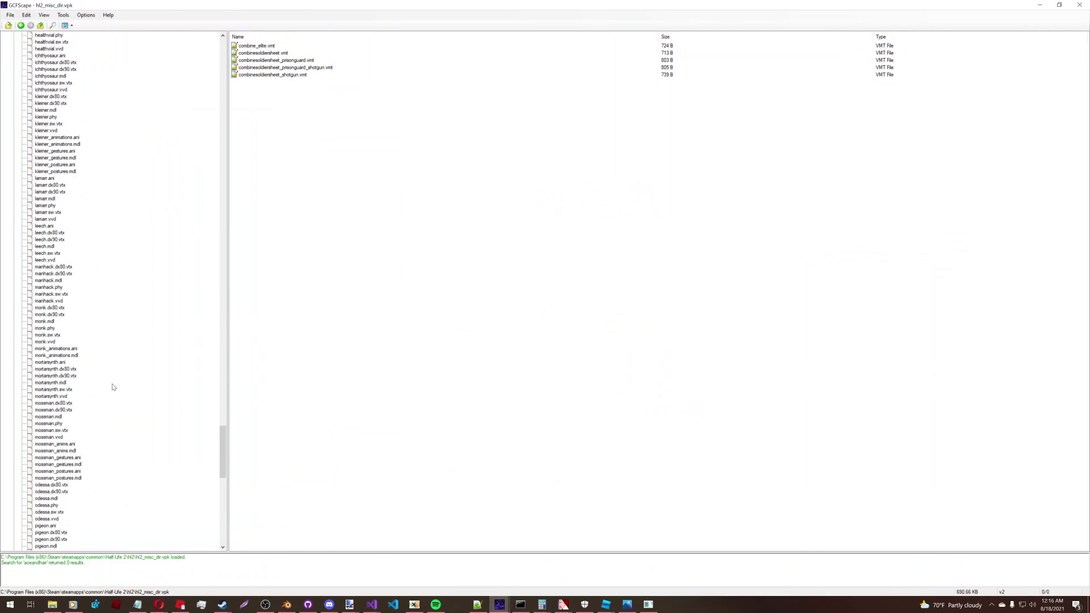
{"action": "scroll", "coordinate": [114, 386], "scroll_direction": "down", "scroll_amount": 4}
{"action": "left_click", "coordinate": [1040, 5]}
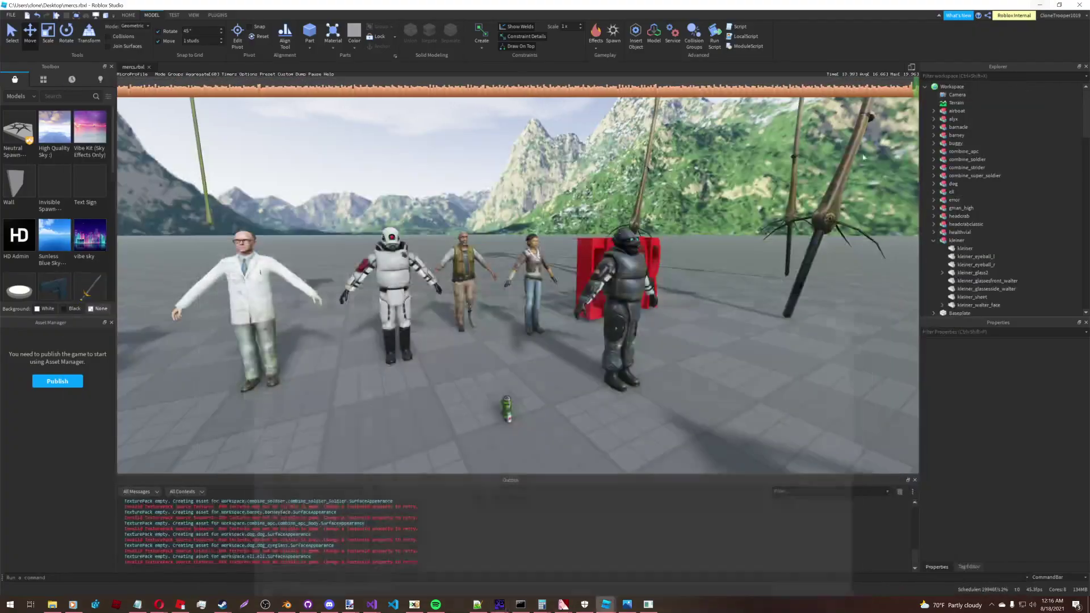
- Convert the monk, mossman and odessa models in the Source2Roblox console
{"action": "left_click", "coordinate": [656, 608]}
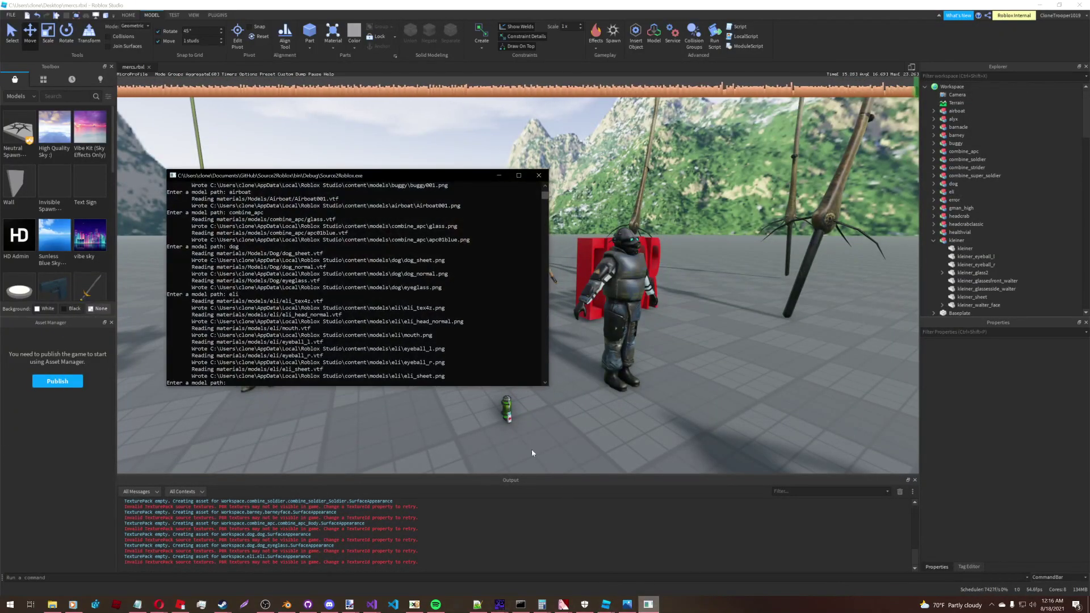
{"action": "type", "text": "monk"}
{"action": "key", "text": "Return"}
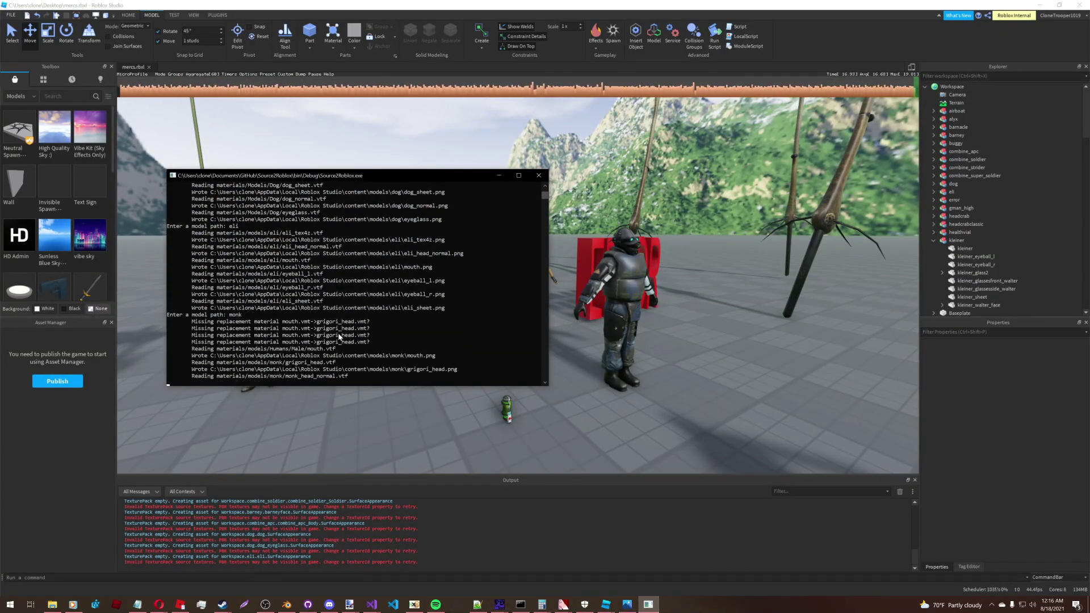
{"action": "type", "text": "m"}
{"action": "type", "text": "ossman"}
{"action": "key", "text": "Return"}
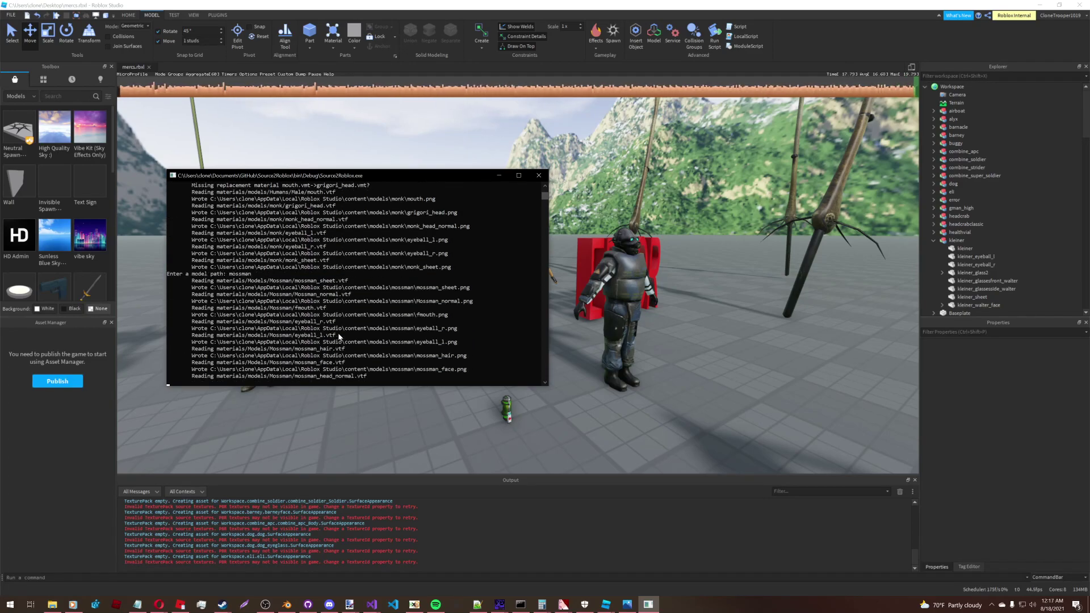
{"action": "type", "text": "odessa"}
{"action": "key", "text": "Return"}
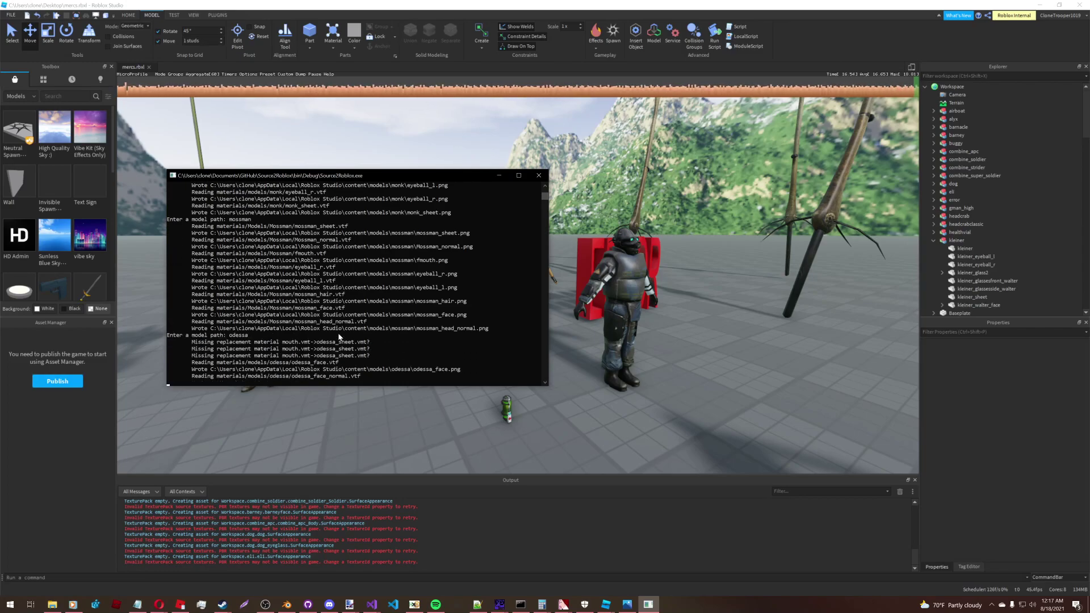
- Insert monk.rbxm from the models folder in File Explorer into the Roblox Studio scene
{"action": "left_click", "coordinate": [747, 365]}
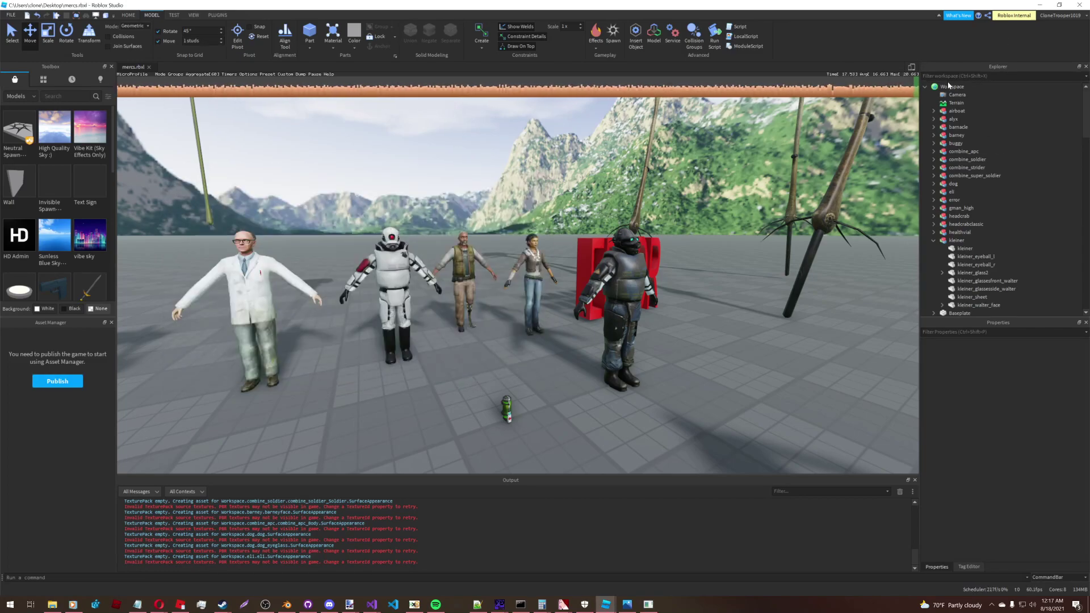
{"action": "key", "text": "alt+Tab"}
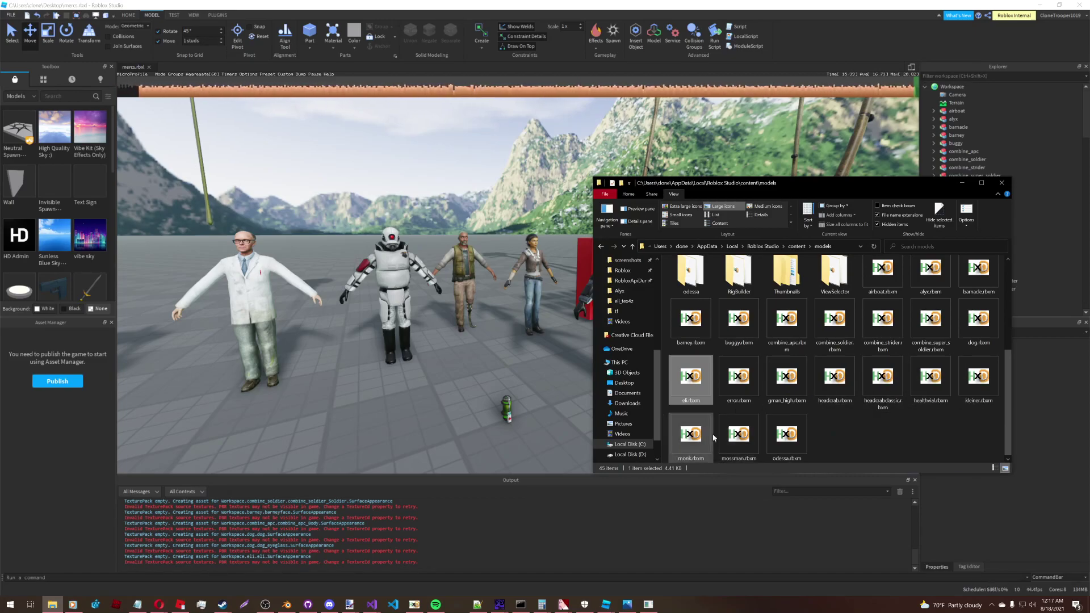
{"action": "left_click_drag", "start_coordinate": [579, 398], "coordinate": [568, 392]}
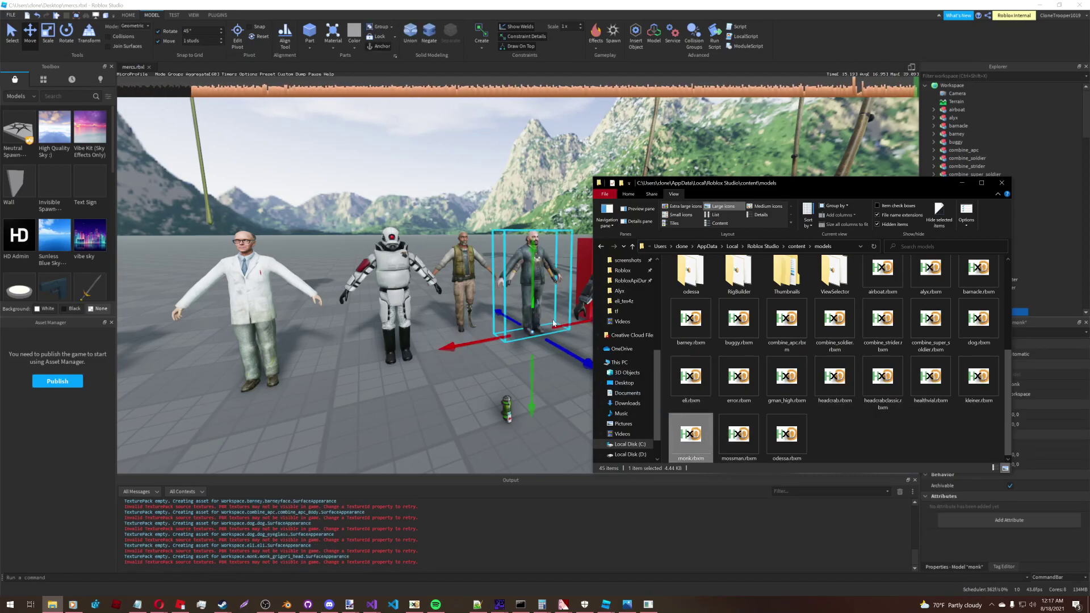
- Move the monk model out of Alyx to the open floor in front of the ERROR model and inspect it up close
{"action": "right_click_drag", "start_coordinate": [551, 323], "coordinate": [523, 351]}
{"action": "key", "text": "d"}
{"action": "left_click_drag", "start_coordinate": [523, 351], "coordinate": [469, 370]}
{"action": "key", "text": "d"}
{"action": "left_click", "coordinate": [508, 380]}
{"action": "right_click_drag", "start_coordinate": [509, 379], "coordinate": [535, 413]}
{"action": "key", "text": "w"}
{"action": "key", "text": "a"}
{"action": "key", "text": "d"}
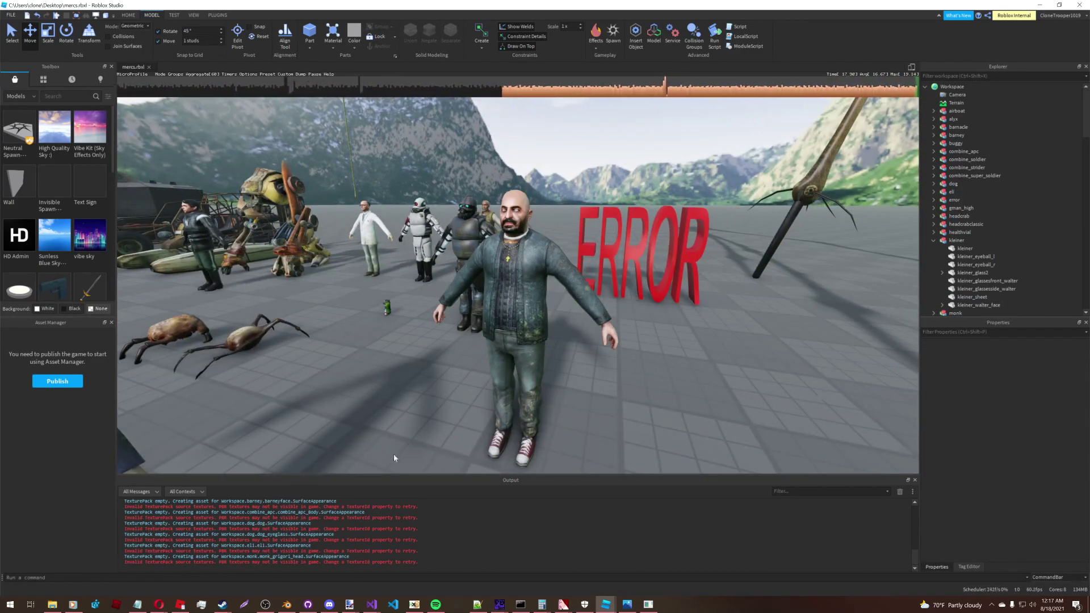
- Insert mossman.rbxm into the scene and move the model beside the monk, to origin position 11, 0, 14
{"action": "left_click", "coordinate": [72, 590]}
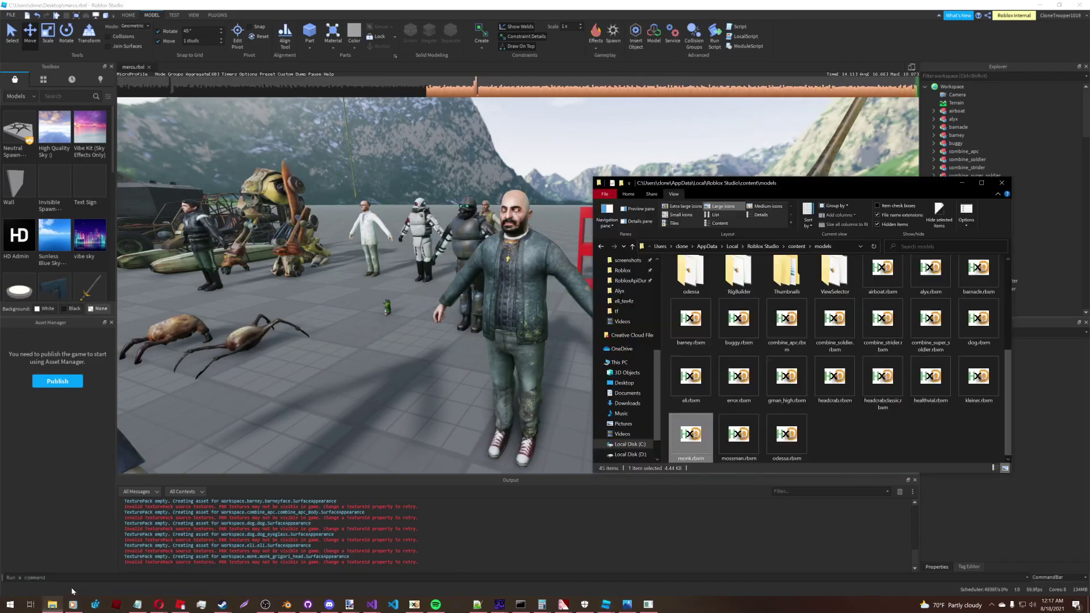
{"action": "left_click_drag", "start_coordinate": [444, 374], "coordinate": [397, 382]}
{"action": "key", "text": "d"}
{"action": "right_click_drag", "start_coordinate": [528, 289], "coordinate": [538, 302]}
{"action": "left_click_drag", "start_coordinate": [492, 258], "coordinate": [588, 261]}
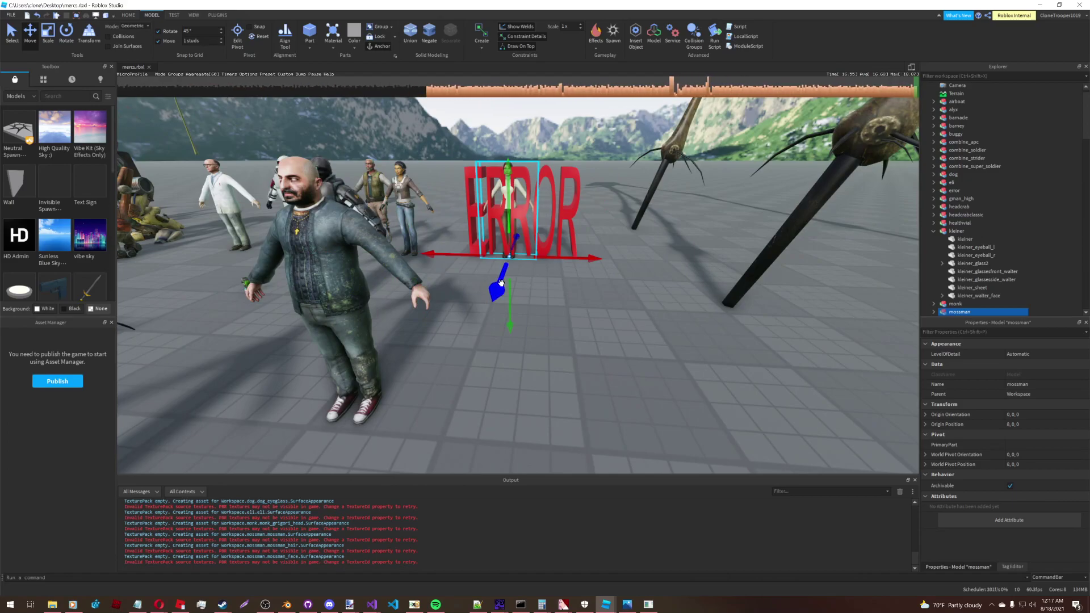
{"action": "left_click_drag", "start_coordinate": [500, 283], "coordinate": [449, 421]}
{"action": "left_click_drag", "start_coordinate": [559, 359], "coordinate": [627, 365]}
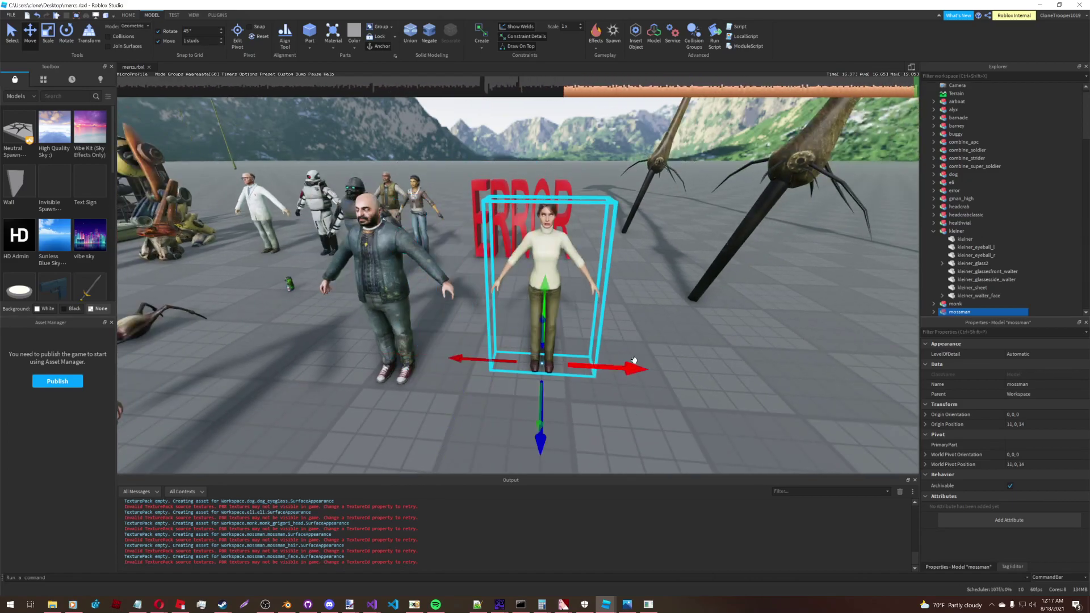
- Insert odessa.rbxm from the models folder in File Explorer into the Roblox Studio scene and move the model beside mossman
{"action": "left_click", "coordinate": [683, 349]}
{"action": "key", "text": "w"}
{"action": "key", "text": "d"}
{"action": "right_click_drag", "start_coordinate": [682, 349], "coordinate": [681, 347]}
{"action": "key", "text": "s"}
{"action": "scroll", "coordinate": [682, 351], "scroll_direction": "down", "scroll_amount": 5}
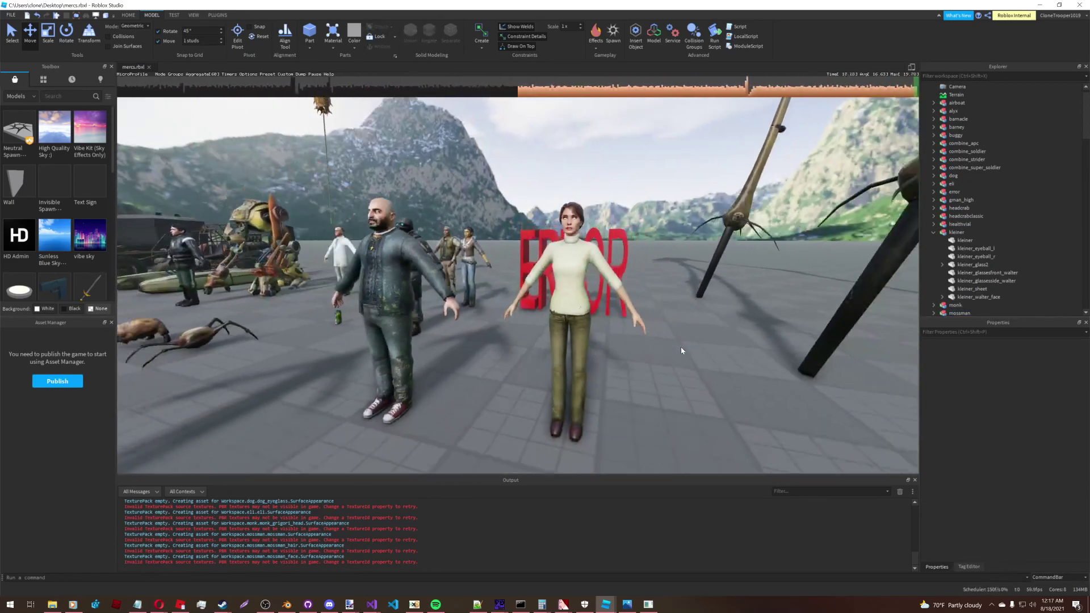
{"action": "left_click", "coordinate": [52, 604]}
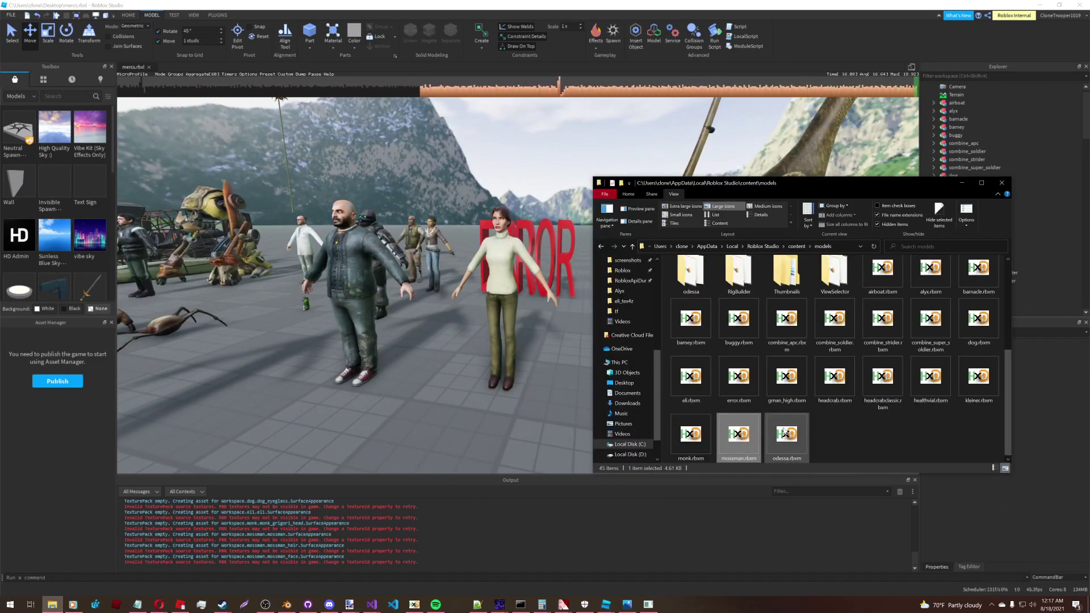
{"action": "left_click_drag", "start_coordinate": [541, 402], "coordinate": [486, 404]}
{"action": "key", "text": "d"}
{"action": "left_click_drag", "start_coordinate": [510, 295], "coordinate": [667, 389]}
- Inspect the odessa model up close, then view the whole line-up of characters from a distance
{"action": "left_click", "coordinate": [703, 366]}
{"action": "key", "text": "w"}
{"action": "right_click_drag", "start_coordinate": [705, 366], "coordinate": [703, 365]}
{"action": "key", "text": "d"}
{"action": "key", "text": "a"}
{"action": "key", "text": "d"}
{"action": "key", "text": "a"}
{"action": "key", "text": "d"}
{"action": "key", "text": "a"}
{"action": "key", "text": "s"}
{"action": "key", "text": "w"}
{"action": "key", "text": "s"}
- Check the remaining models in hl2_misc_dir.vpk in GCFScape and convert the vortigaunt model in the Source2Roblox console
{"action": "left_click", "coordinate": [502, 606]}
{"action": "left_click", "coordinate": [522, 572]}
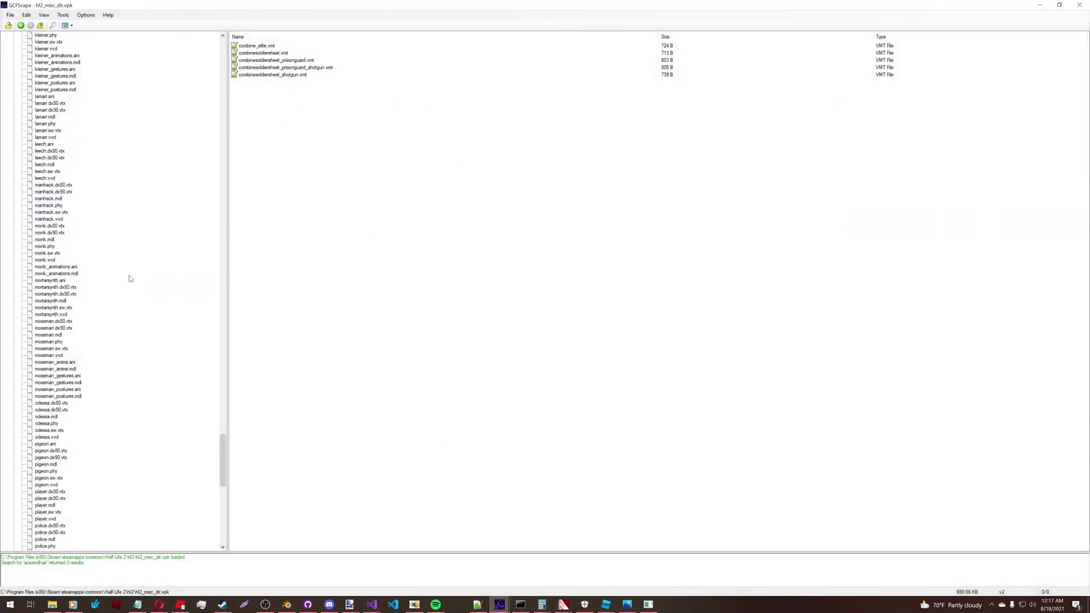
{"action": "scroll", "coordinate": [98, 274], "scroll_direction": "down", "scroll_amount": 20}
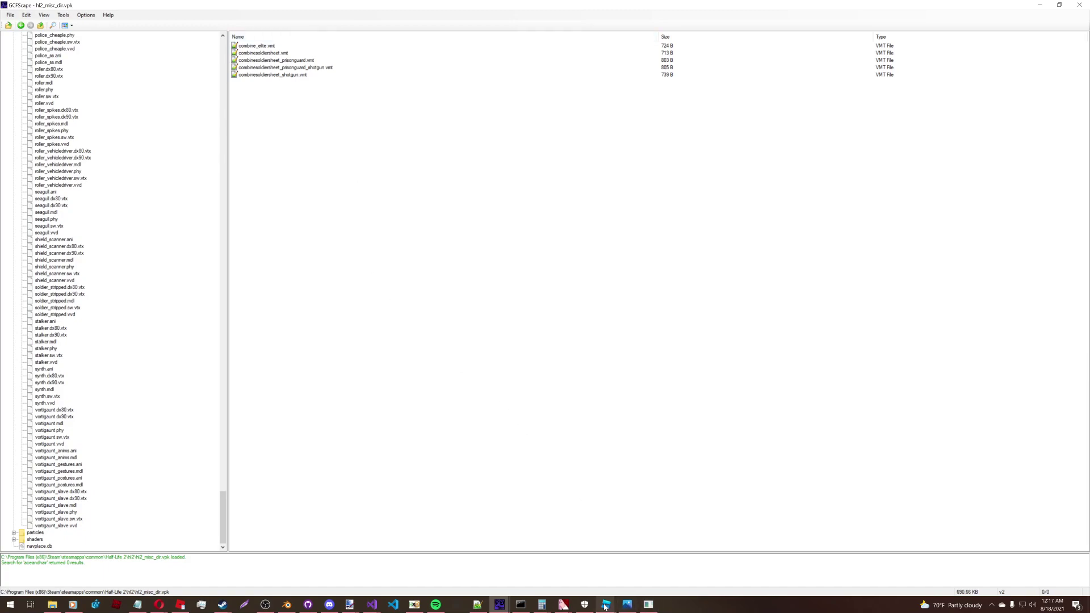
{"action": "mouse_move", "coordinate": [613, 607]}
{"action": "left_click", "coordinate": [637, 585]}
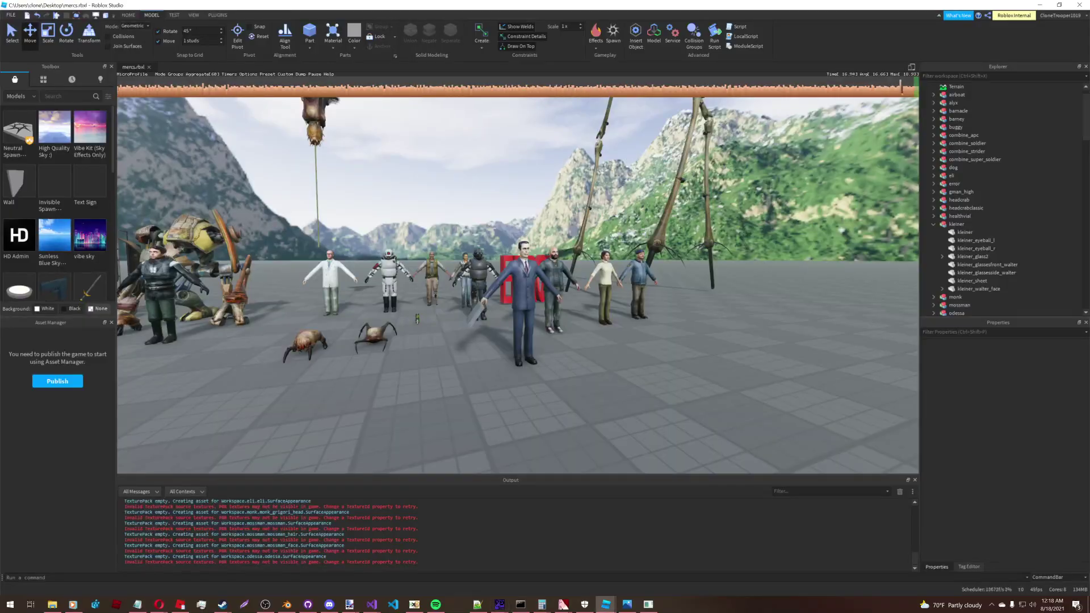
{"action": "left_click", "coordinate": [659, 606]}
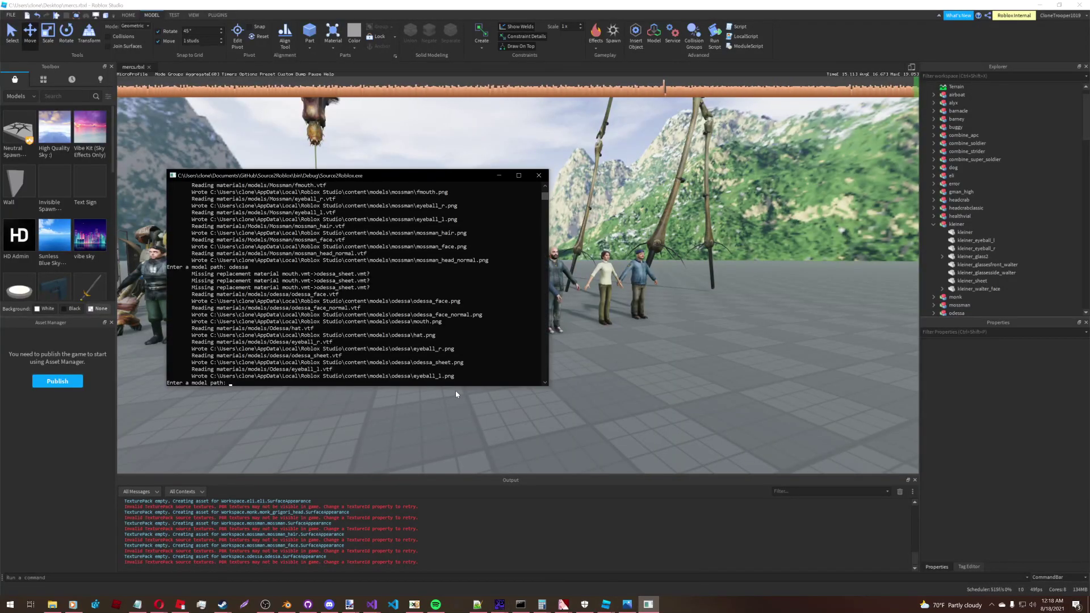
{"action": "type", "text": "vortigaunt"}
{"action": "key", "text": "Return"}
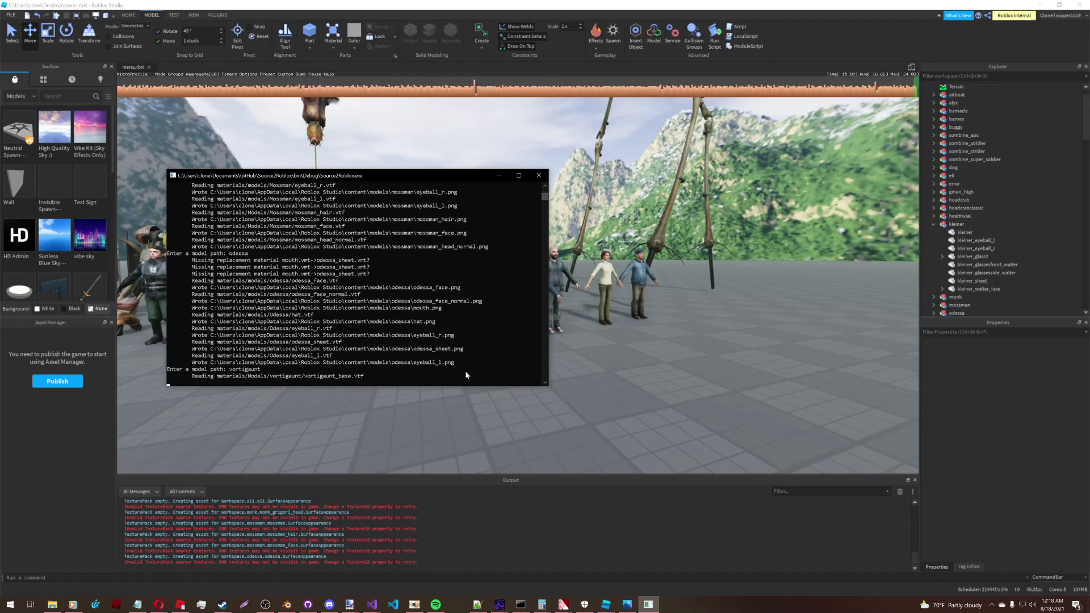
- Insert vortigaunt.rbxm into the Workspace in Roblox Studio and move the model onto the open floor away from the other characters
{"action": "scroll", "coordinate": [1059, 139], "scroll_direction": "up", "scroll_amount": 1}
{"action": "right_click", "coordinate": [951, 86]}
{"action": "left_click", "coordinate": [987, 260]}
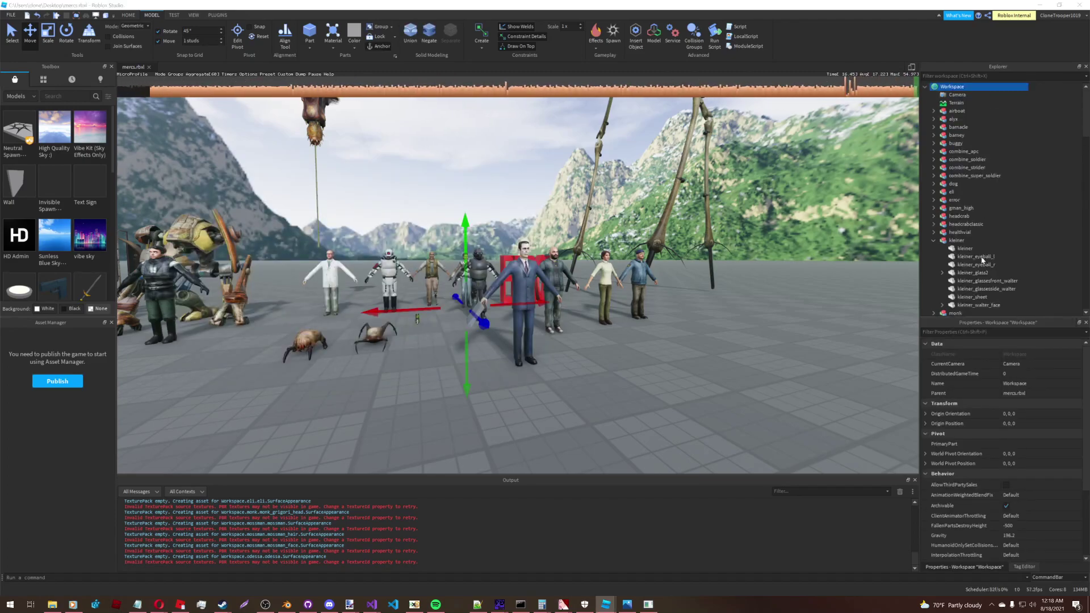
{"action": "double_click", "coordinate": [106, 272]}
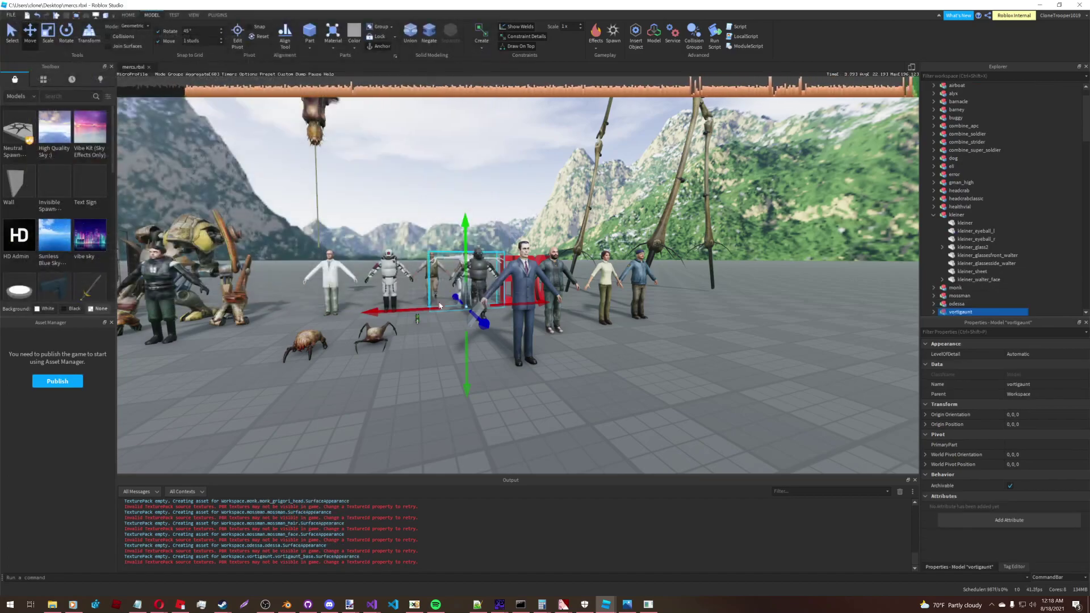
{"action": "left_click_drag", "start_coordinate": [549, 328], "coordinate": [632, 396]}
{"action": "key", "text": "s"}
- Inspect the vortigaunt model from several sides and view the character line-up
{"action": "left_click", "coordinate": [689, 359]}
{"action": "right_click_drag", "start_coordinate": [688, 360], "coordinate": [687, 357]}
{"action": "key", "text": "d"}
{"action": "key", "text": "a"}
{"action": "key", "text": "s"}
{"action": "key", "text": "s"}
{"action": "right_click_drag", "start_coordinate": [688, 316], "coordinate": [689, 315]}
{"action": "key", "text": "a"}
{"action": "key", "text": "w"}
{"action": "right_click_drag", "start_coordinate": [647, 366], "coordinate": [647, 367]}
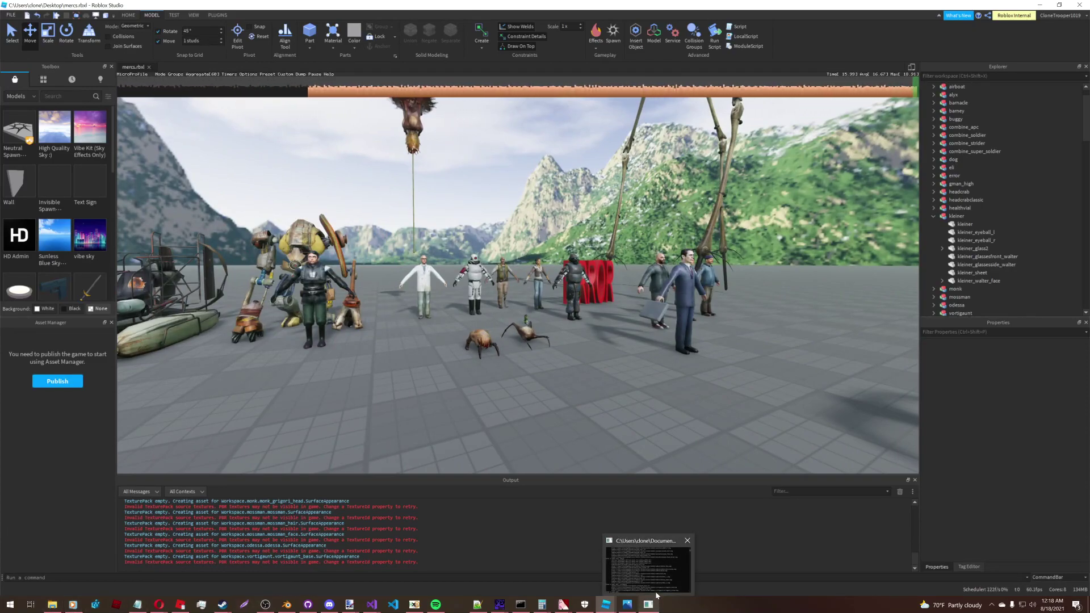
- Look into the hevsuit material folder of hl2_misc_dir.vpk in GCFScape and collapse the materials' models folder
{"action": "mouse_move", "coordinate": [497, 607]}
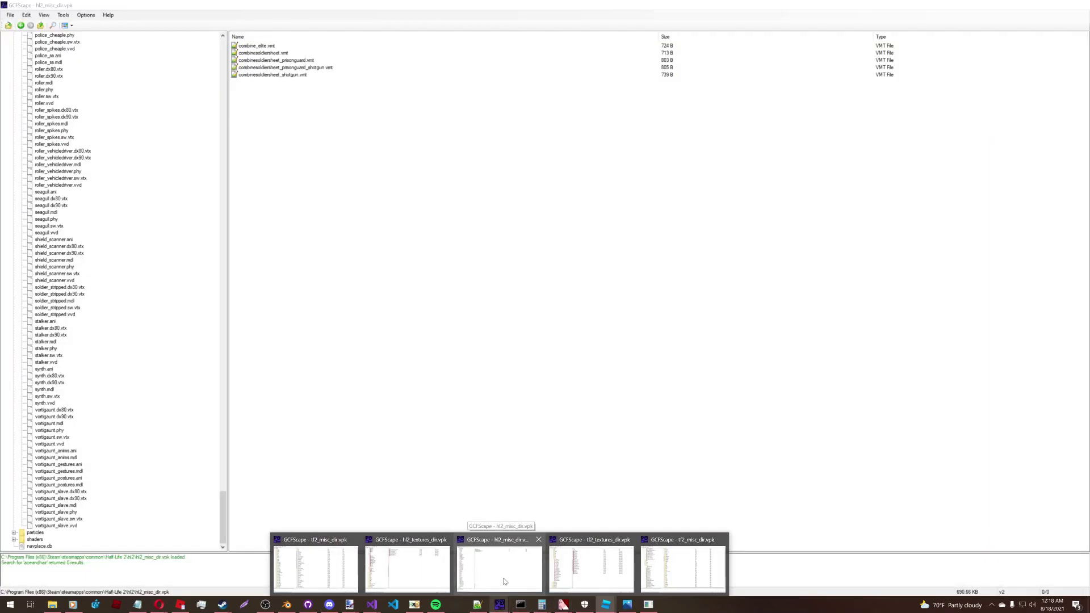
{"action": "left_click", "coordinate": [505, 583]}
{"action": "scroll", "coordinate": [141, 452], "scroll_direction": "up", "scroll_amount": 20}
{"action": "left_click_drag", "start_coordinate": [226, 465], "coordinate": [213, 99]}
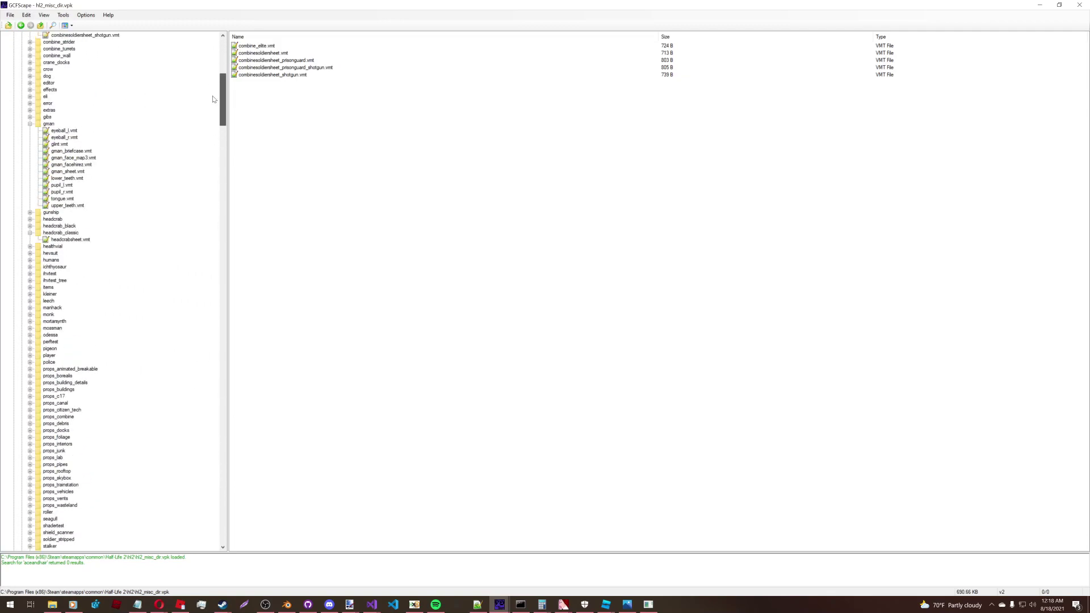
{"action": "double_click", "coordinate": [50, 253]}
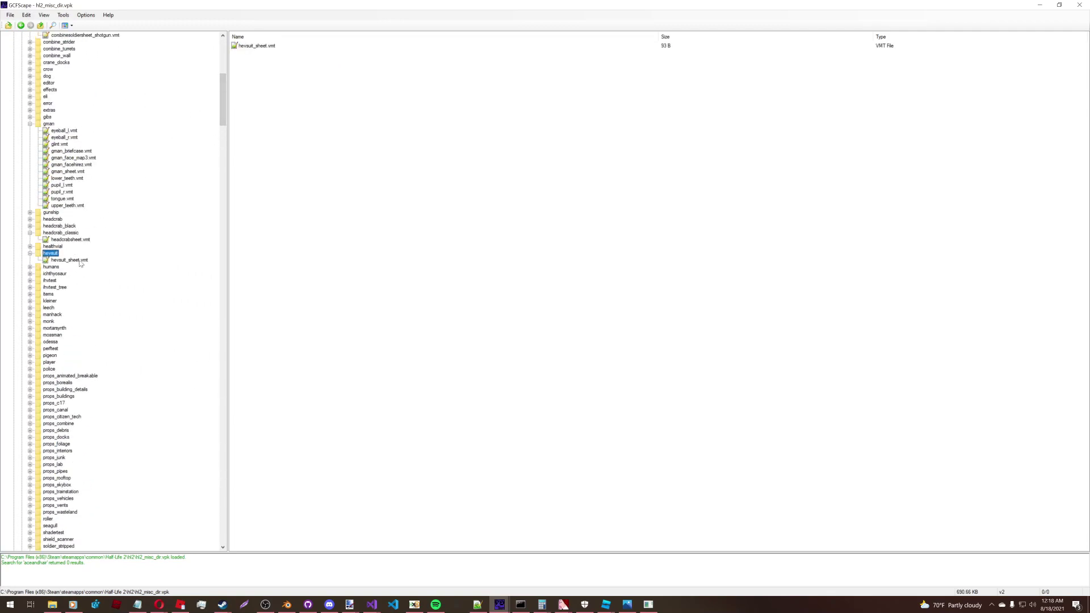
{"action": "scroll", "coordinate": [35, 193], "scroll_direction": "up", "scroll_amount": 10}
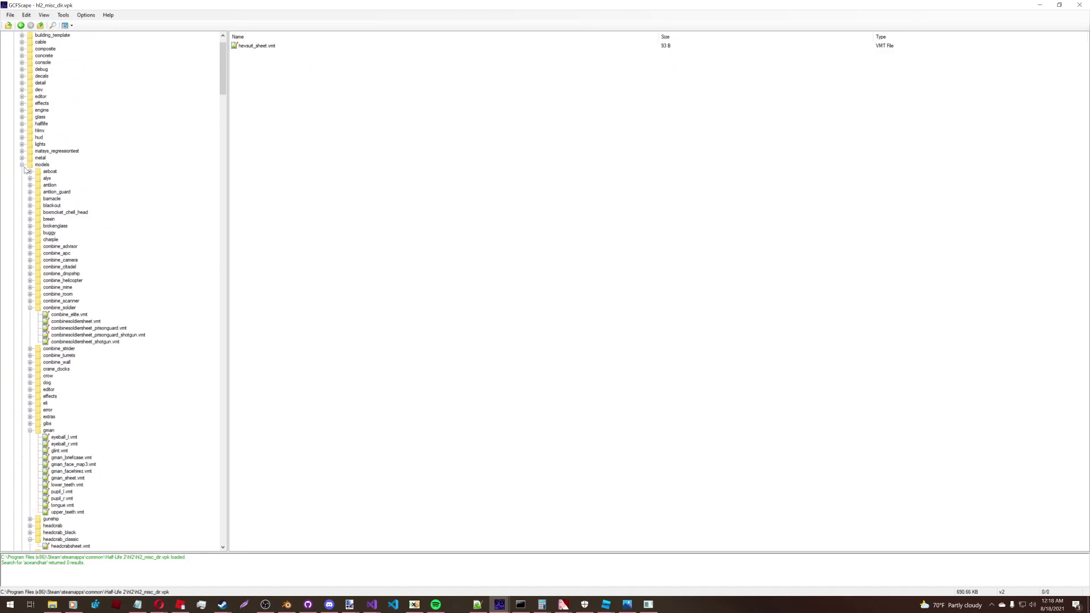
{"action": "left_click", "coordinate": [22, 165]}
- Locate the hevsuit model in the archive's models/items folder and convert items/hevsuit in the Source2Roblox console
{"action": "scroll", "coordinate": [71, 273], "scroll_direction": "down", "scroll_amount": 19}
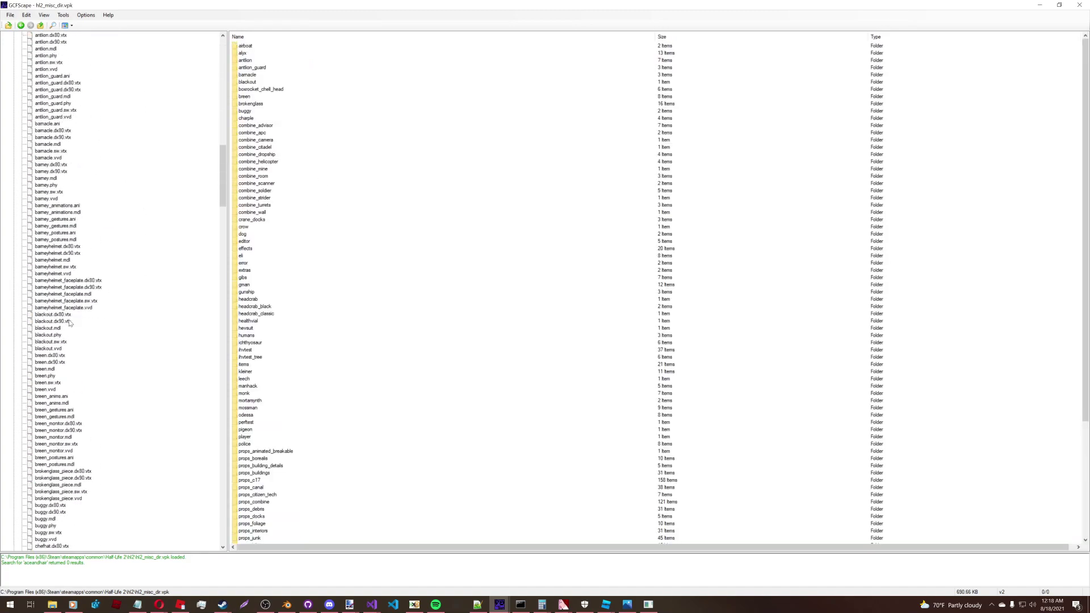
{"action": "scroll", "coordinate": [22, 185], "scroll_direction": "up", "scroll_amount": 8}
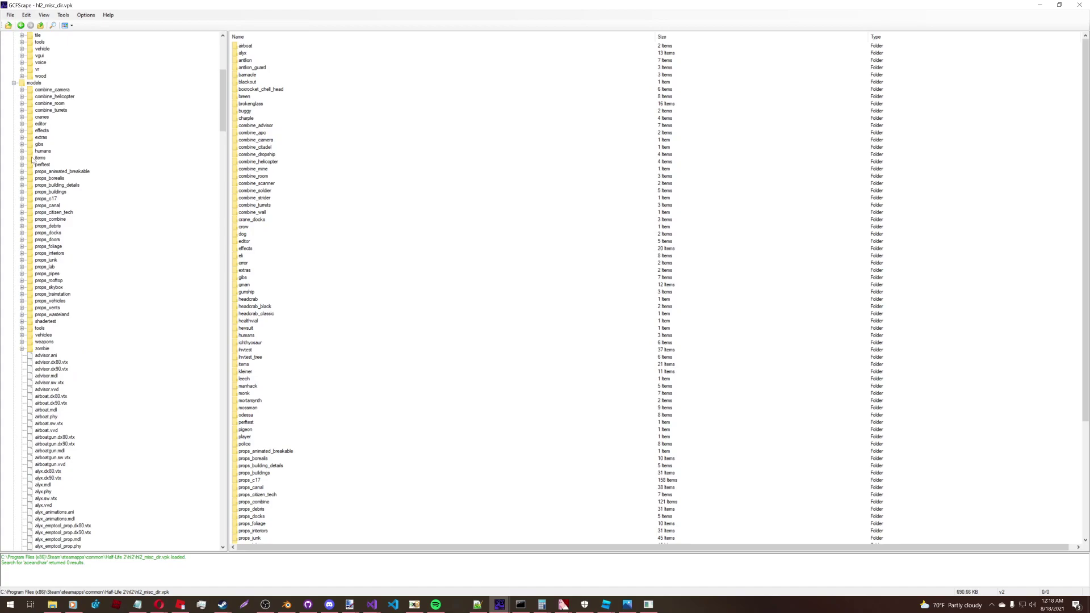
{"action": "left_click", "coordinate": [34, 159]}
{"action": "left_click", "coordinate": [21, 158]}
{"action": "scroll", "coordinate": [88, 246], "scroll_direction": "down", "scroll_amount": 20}
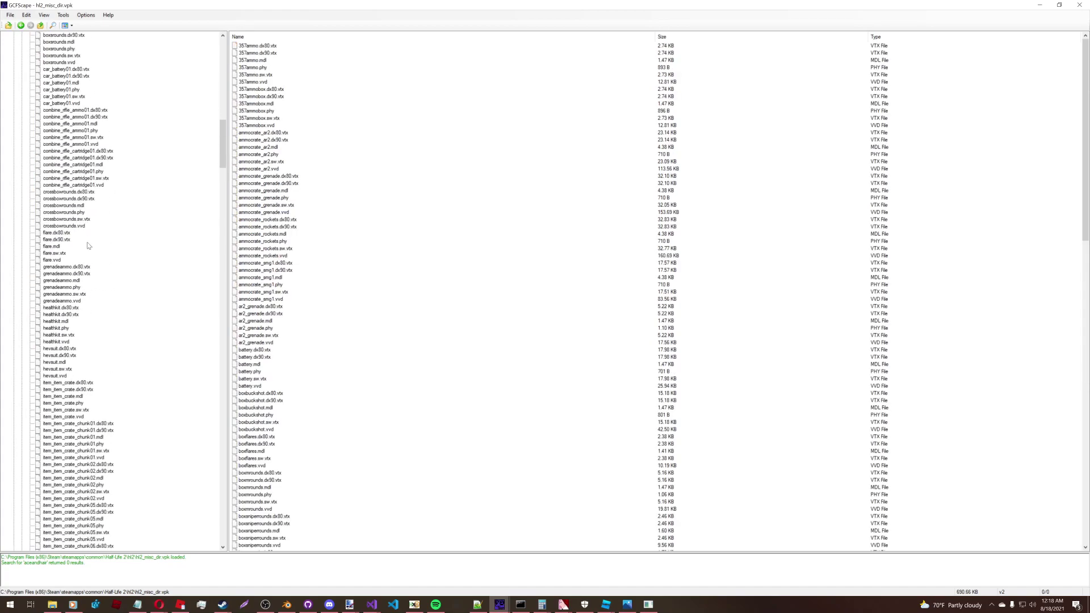
{"action": "scroll", "coordinate": [88, 246], "scroll_direction": "down", "scroll_amount": 6}
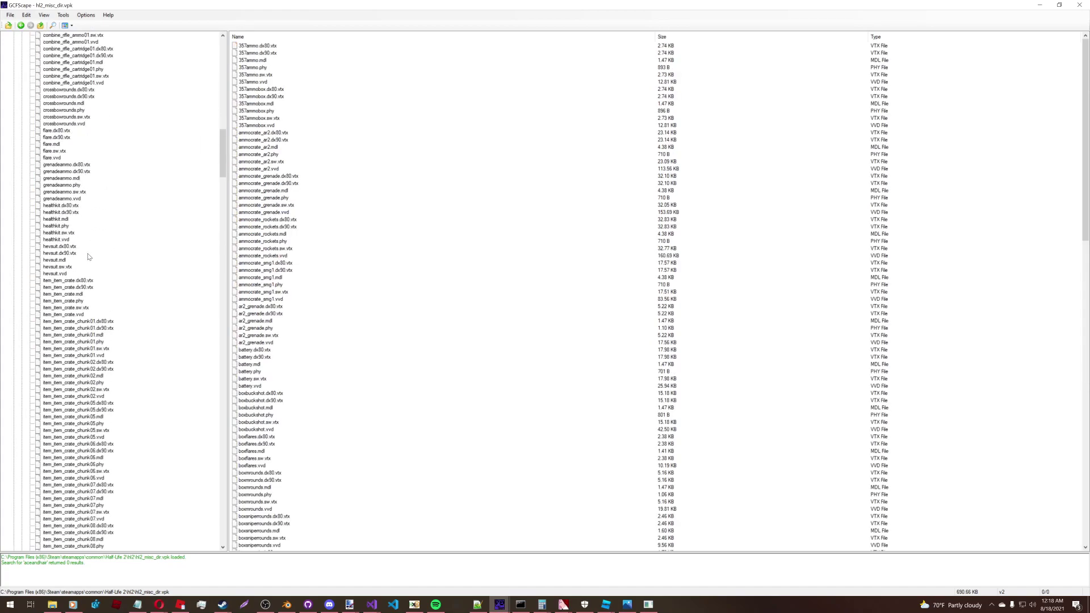
{"action": "left_click", "coordinate": [647, 606]}
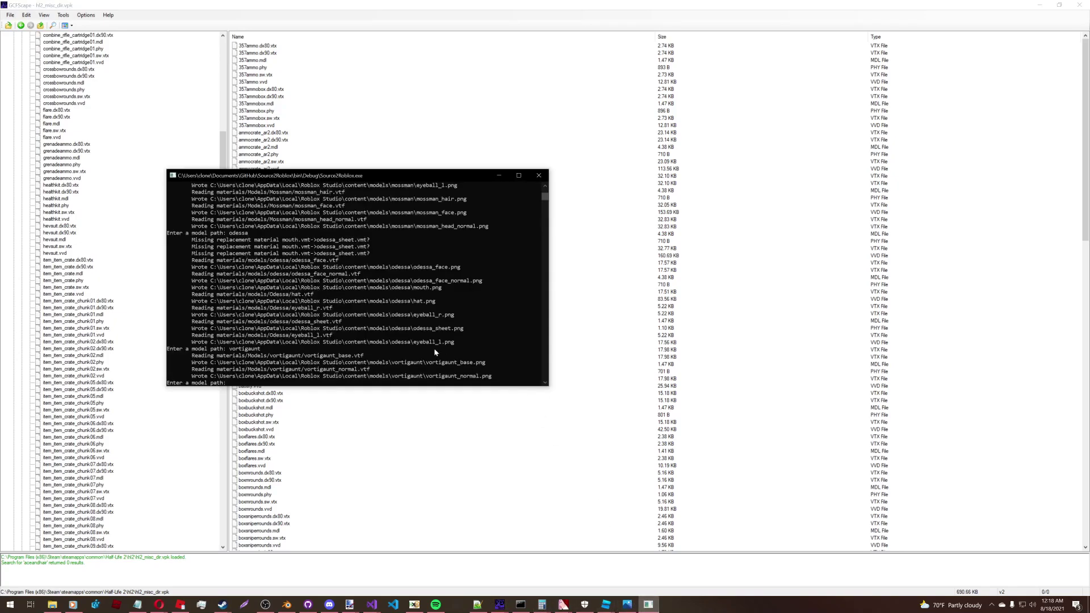
{"action": "type", "text": "items/hevsuit"}
{"action": "key", "text": "Return"}
- Expand the zombie folder in the GCFScape archive and convert zombie/classic in the Source2Roblox console
{"action": "scroll", "coordinate": [66, 322], "scroll_direction": "down", "scroll_amount": 15}
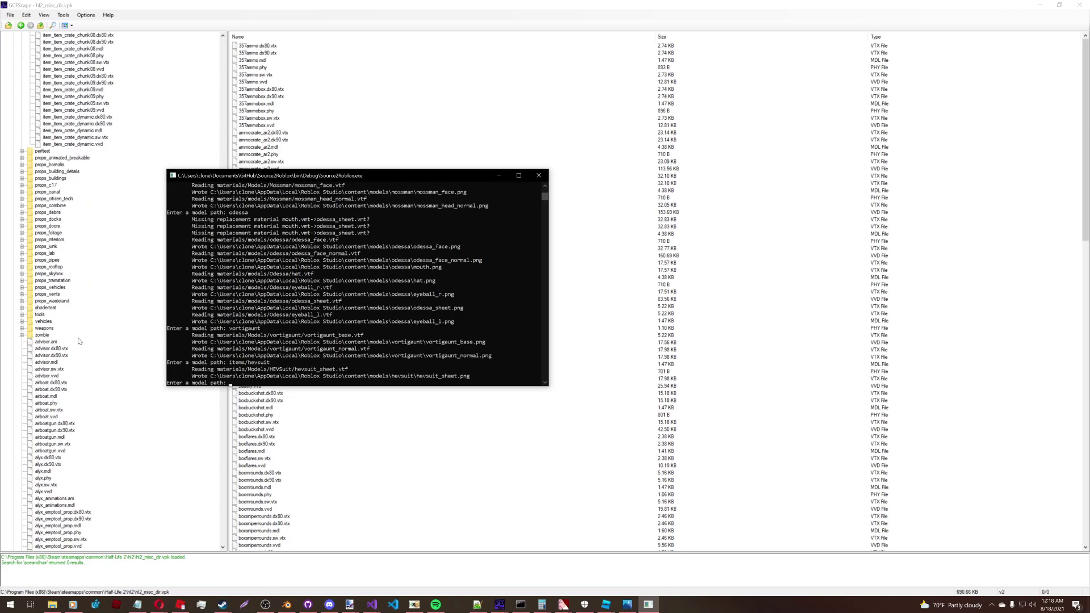
{"action": "double_click", "coordinate": [26, 337]}
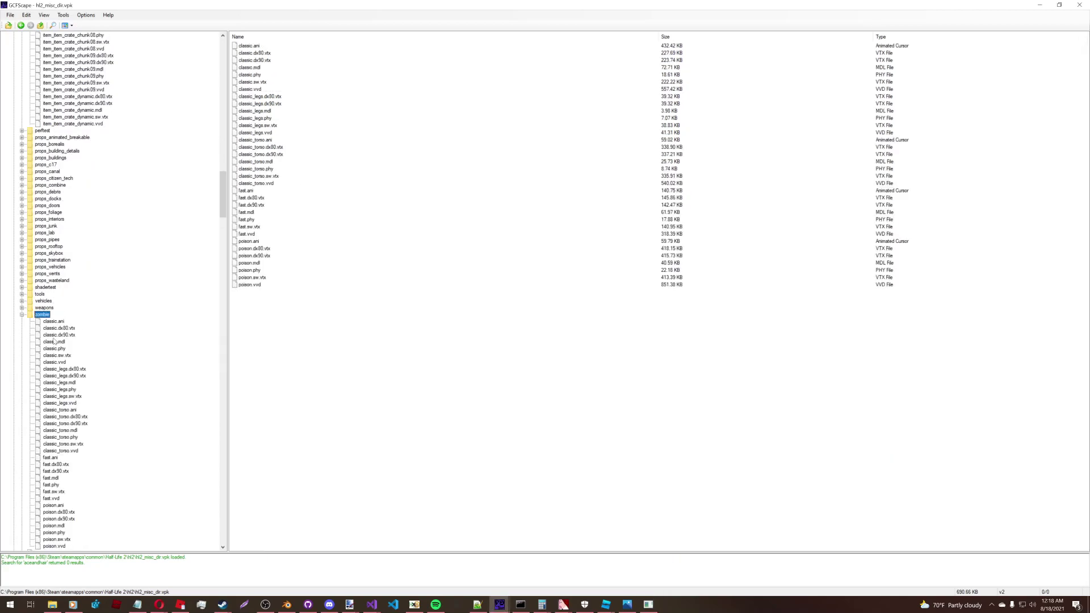
{"action": "left_click", "coordinate": [648, 605]}
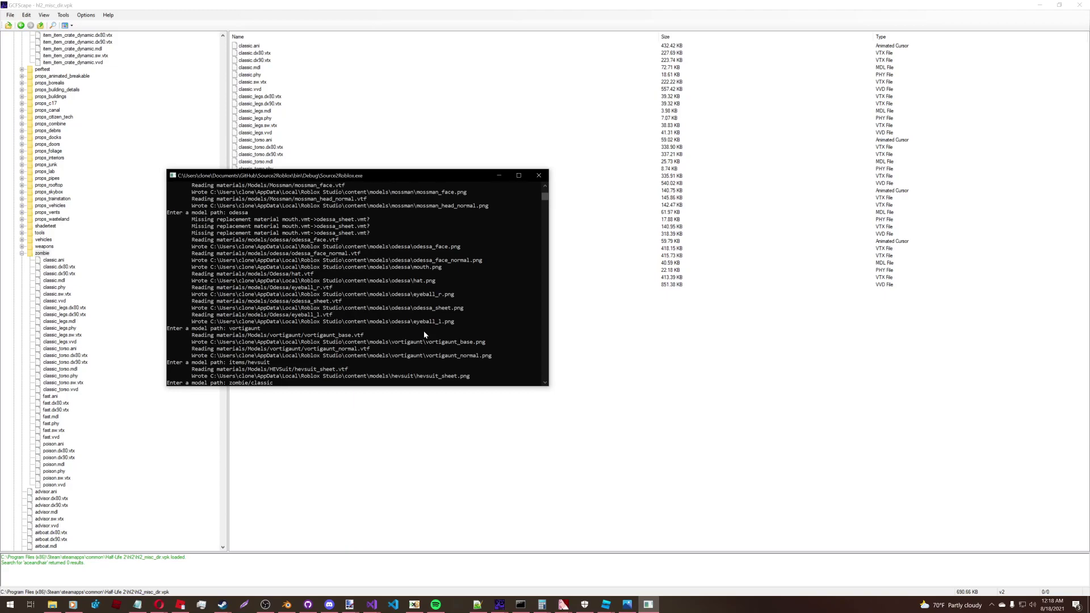
{"action": "key", "text": "Return"}
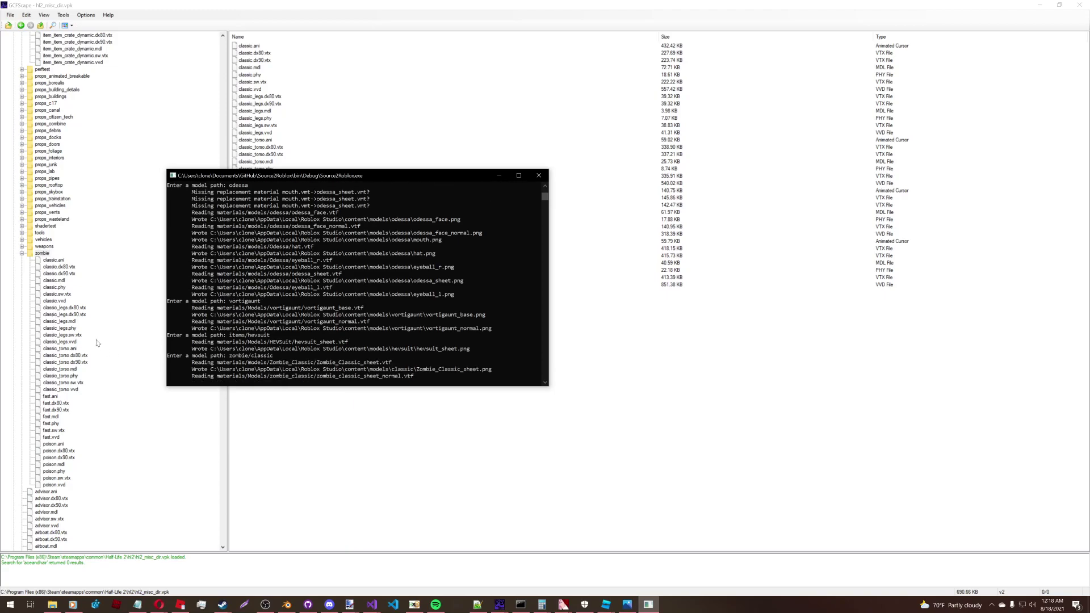
- Browse the archive's weapons folder and convert weapons/v_crowbar and weapons/v_357 in the Source2Roblox console
{"action": "left_click", "coordinate": [22, 253]}
{"action": "scroll", "coordinate": [53, 280], "scroll_direction": "down", "scroll_amount": 2}
{"action": "scroll", "coordinate": [54, 280], "scroll_direction": "up", "scroll_amount": 3}
{"action": "left_click", "coordinate": [21, 267]}
{"action": "scroll", "coordinate": [57, 271], "scroll_direction": "down", "scroll_amount": 2}
{"action": "scroll", "coordinate": [93, 275], "scroll_direction": "up", "scroll_amount": 4}
{"action": "scroll", "coordinate": [126, 278], "scroll_direction": "down", "scroll_amount": 2}
{"action": "left_click", "coordinate": [648, 605]}
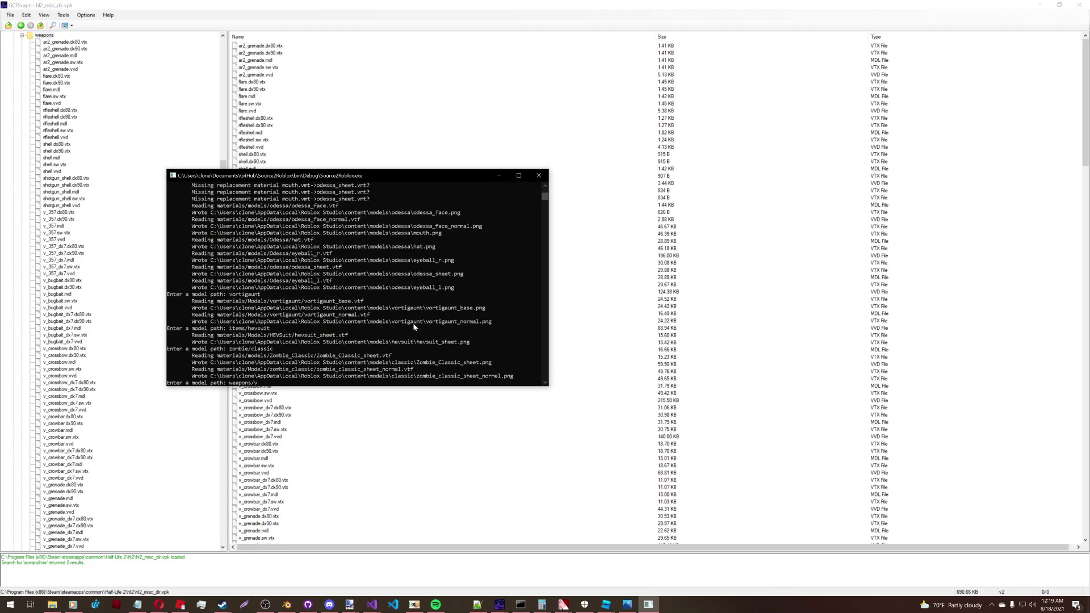
{"action": "key", "text": "Return"}
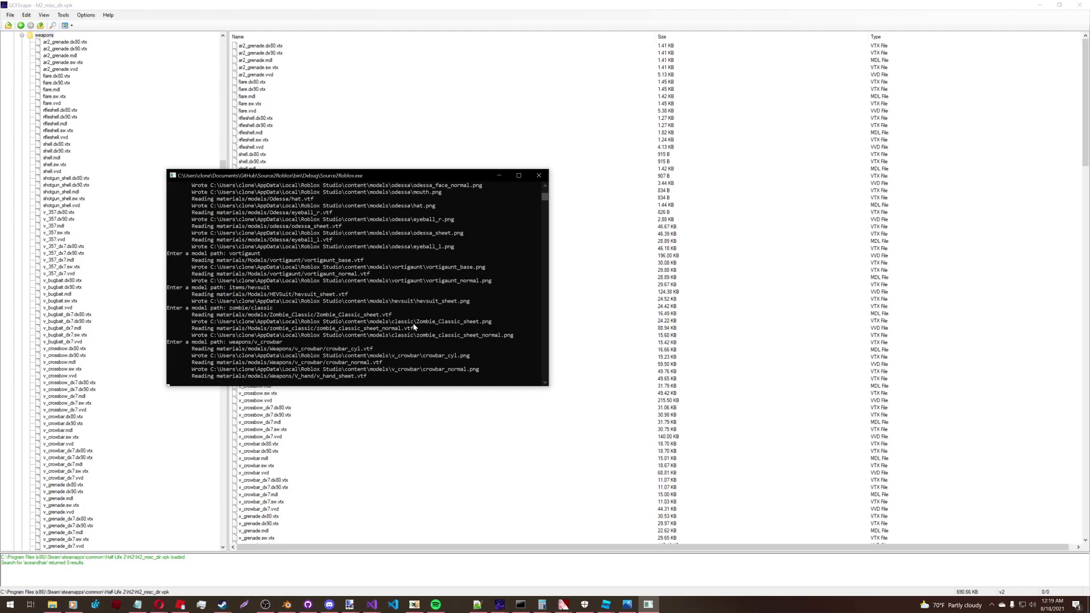
{"action": "type", "text": "weapons/v_"}
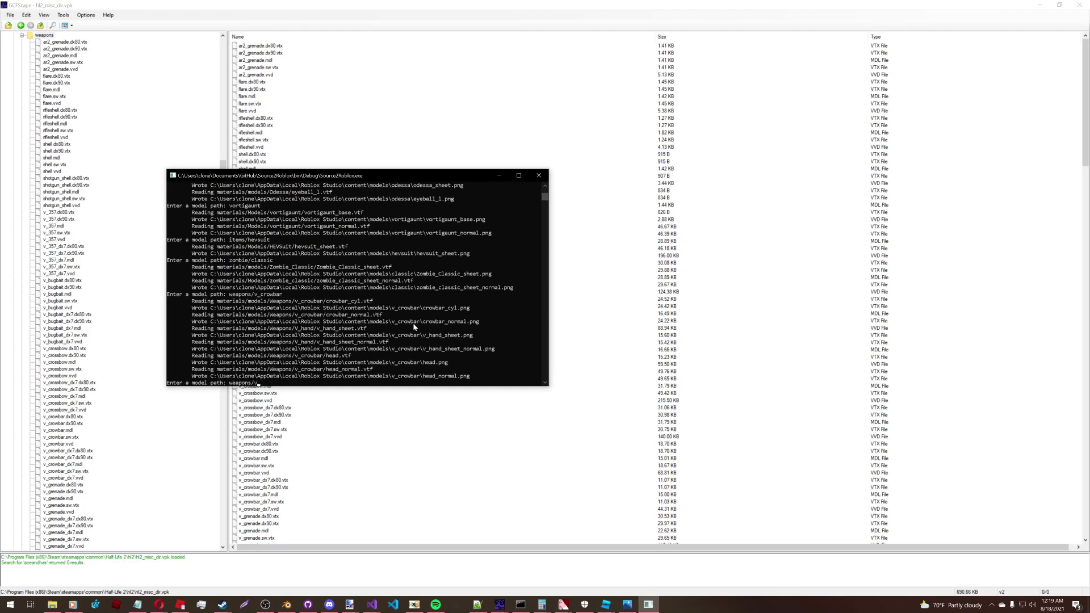
{"action": "key", "text": "Return"}
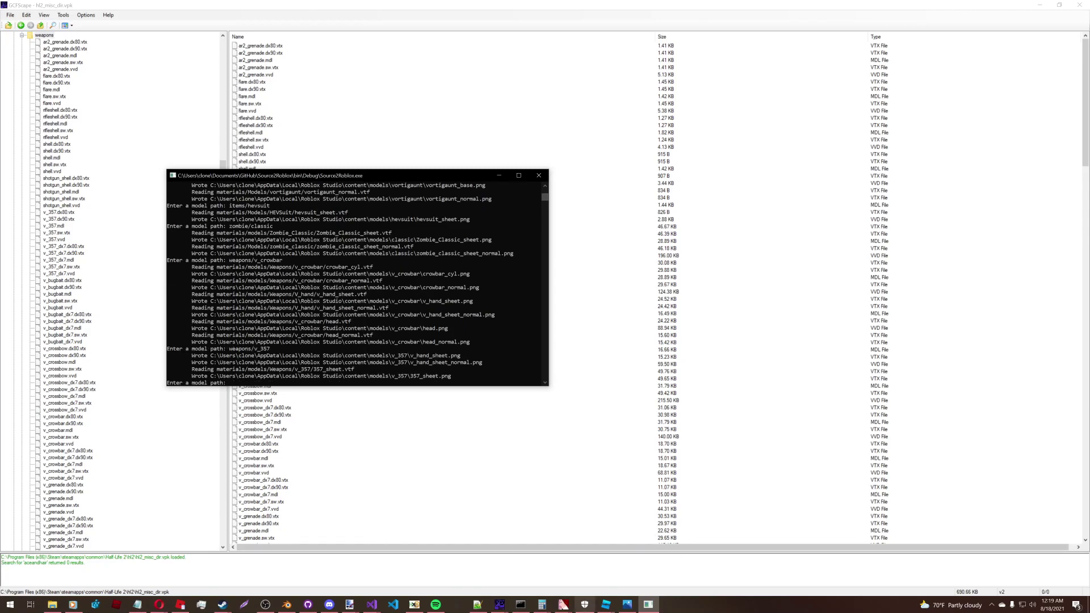
- Insert v_357.rbxm into the Workspace in Roblox Studio, move it onto the open floor beyond the vortigaunt and inspect it up close
{"action": "left_click", "coordinate": [606, 605]}
{"action": "left_click", "coordinate": [652, 565]}
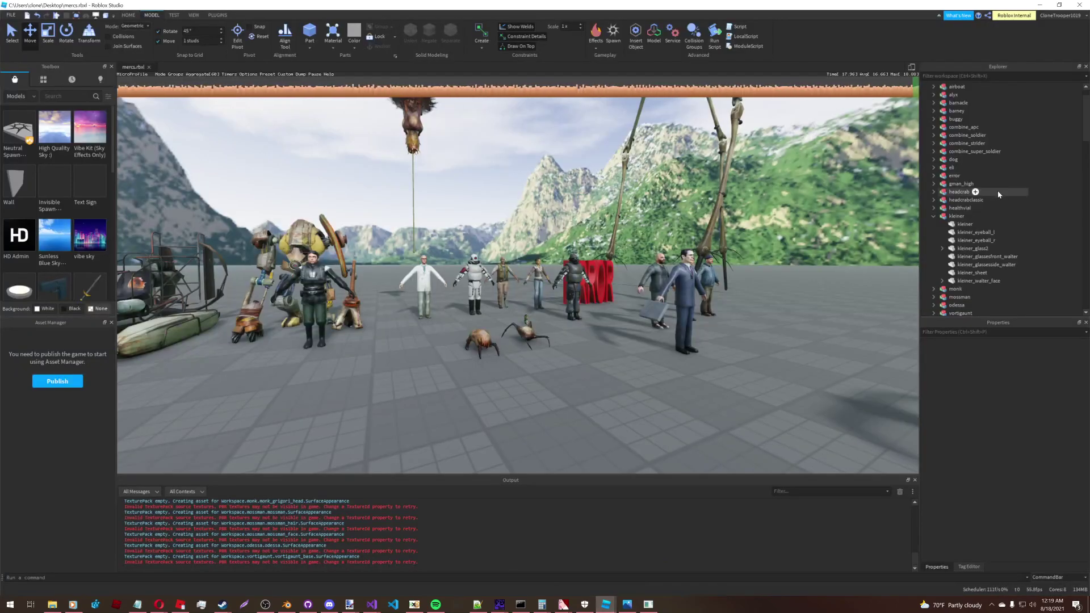
{"action": "scroll", "coordinate": [998, 191], "scroll_direction": "up", "scroll_amount": 1}
{"action": "right_click", "coordinate": [955, 86]}
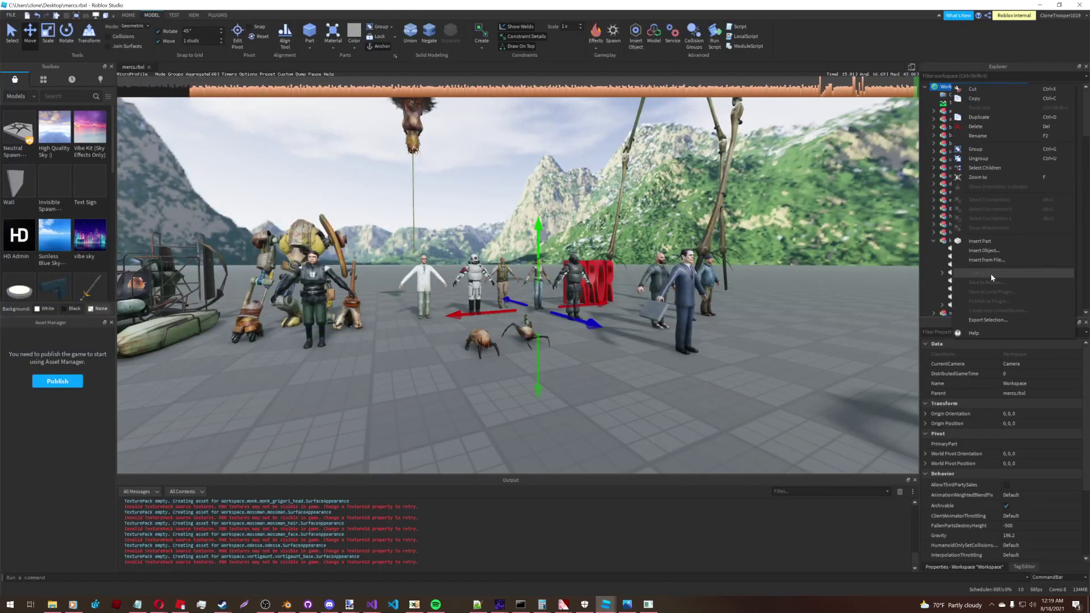
{"action": "scroll", "coordinate": [277, 219], "scroll_direction": "down", "scroll_amount": 8}
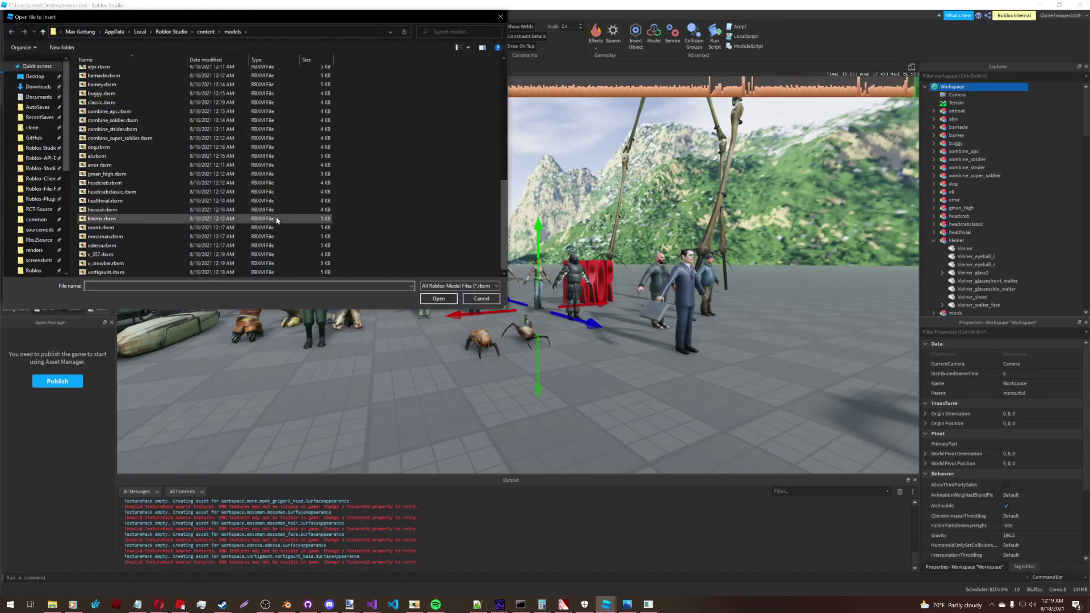
{"action": "double_click", "coordinate": [198, 257]}
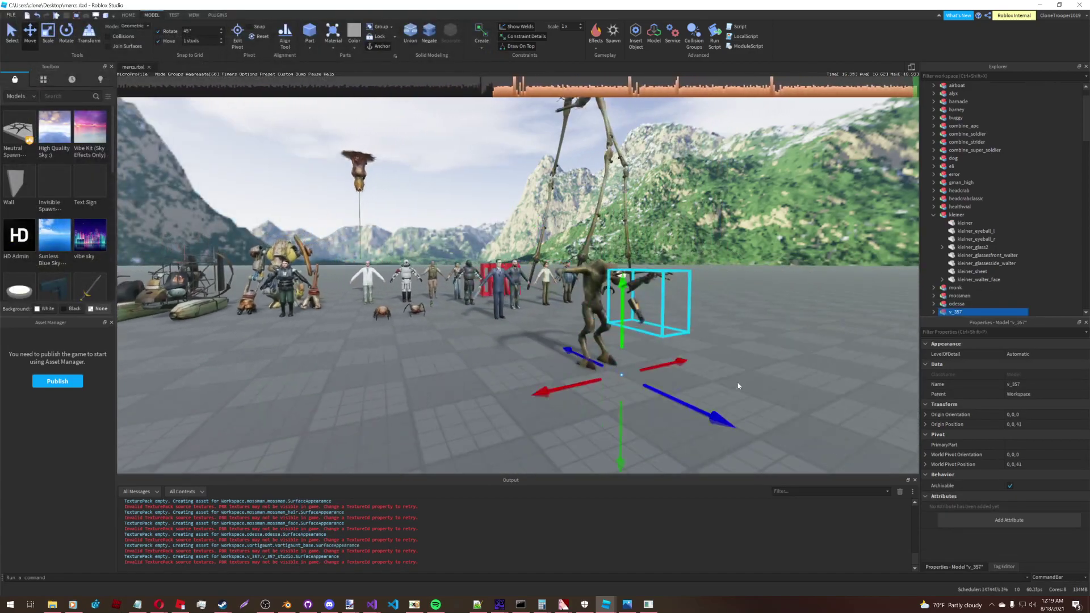
{"action": "left_click_drag", "start_coordinate": [742, 423], "coordinate": [775, 457]}
{"action": "left_click", "coordinate": [750, 363]}
{"action": "key", "text": "w"}
{"action": "right_click_drag", "start_coordinate": [753, 367], "coordinate": [754, 369]}
{"action": "key", "text": "w"}
- Insert v_crowbar.rbxm into the Workspace and move the model out of the character group to the open floor near the v_357 revolver
{"action": "scroll", "coordinate": [1072, 181], "scroll_direction": "up", "scroll_amount": 1}
{"action": "right_click", "coordinate": [947, 87]}
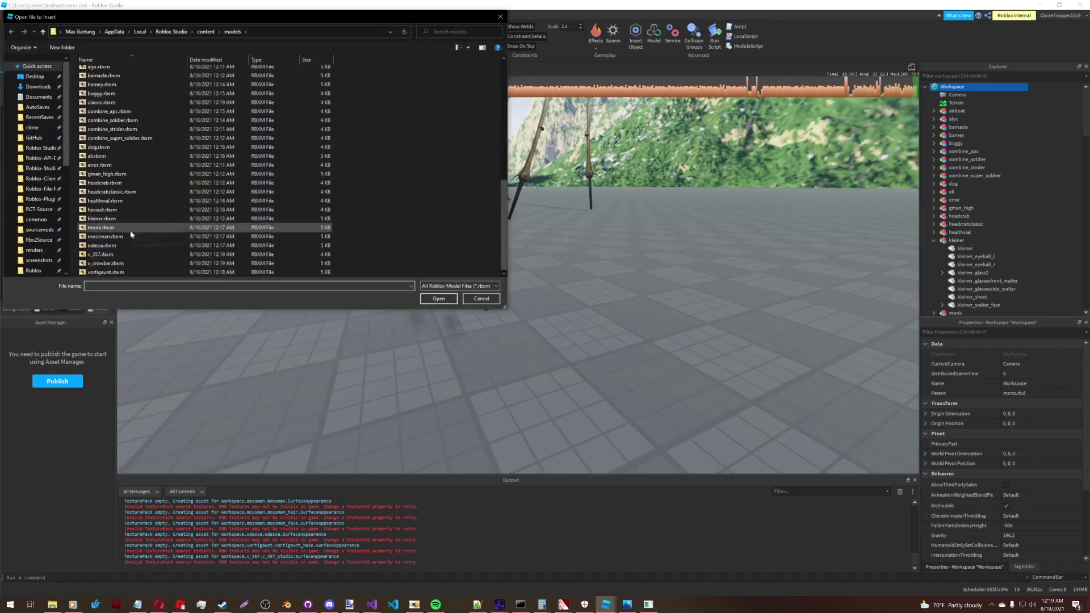
{"action": "double_click", "coordinate": [102, 264]}
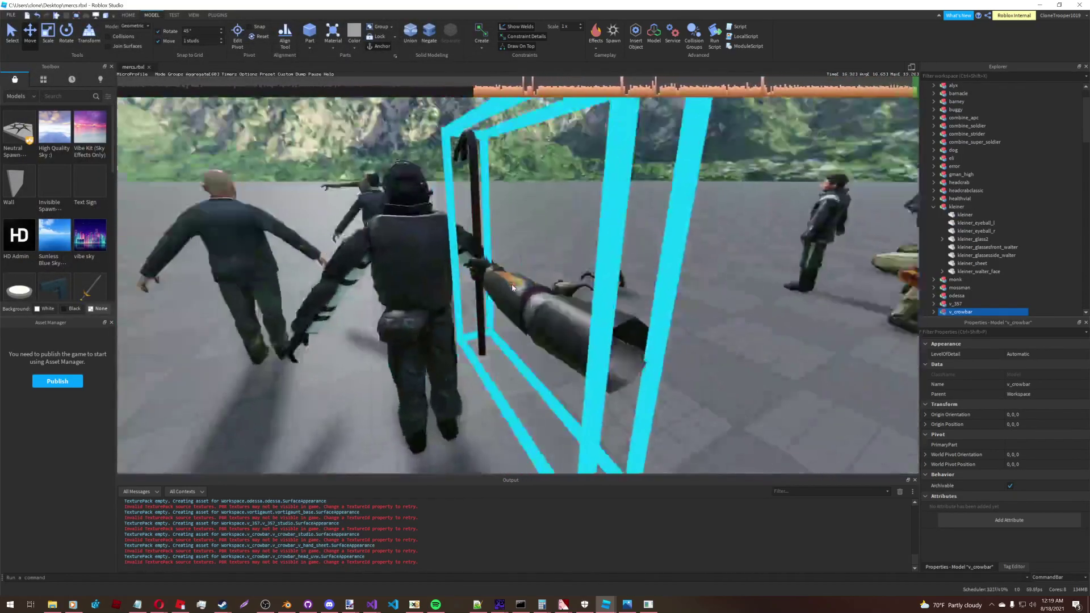
{"action": "right_click_drag", "start_coordinate": [512, 287], "coordinate": [605, 336]}
{"action": "right_click_drag", "start_coordinate": [743, 413], "coordinate": [740, 413]}
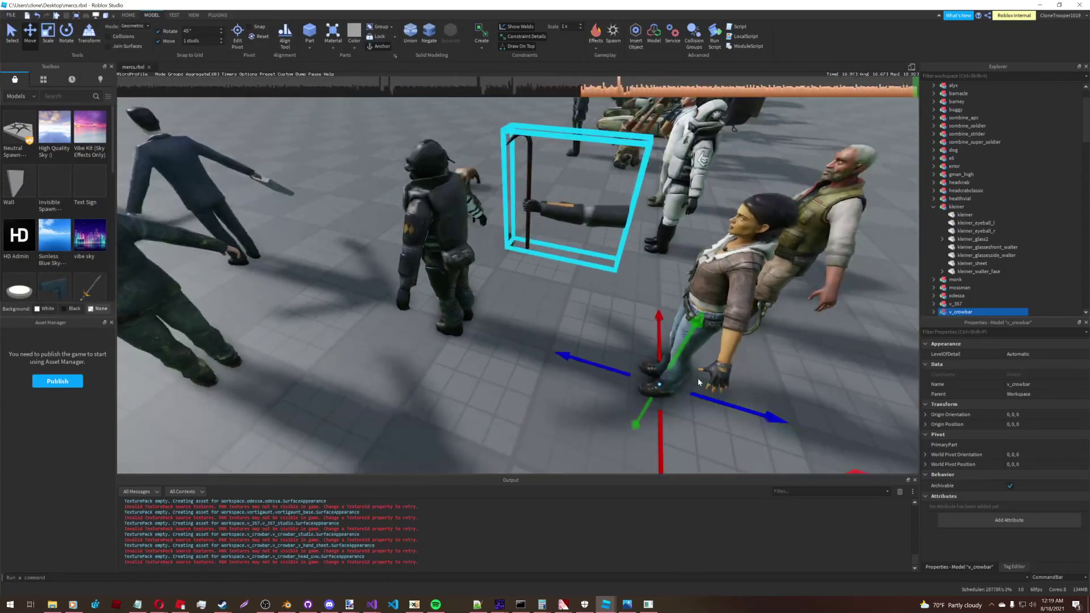
{"action": "left_click", "coordinate": [710, 392]}
{"action": "left_click_drag", "start_coordinate": [766, 418], "coordinate": [680, 384]}
{"action": "left_click", "coordinate": [698, 257]}
{"action": "key", "text": "w"}
{"action": "right_click_drag", "start_coordinate": [698, 257], "coordinate": [701, 252]}
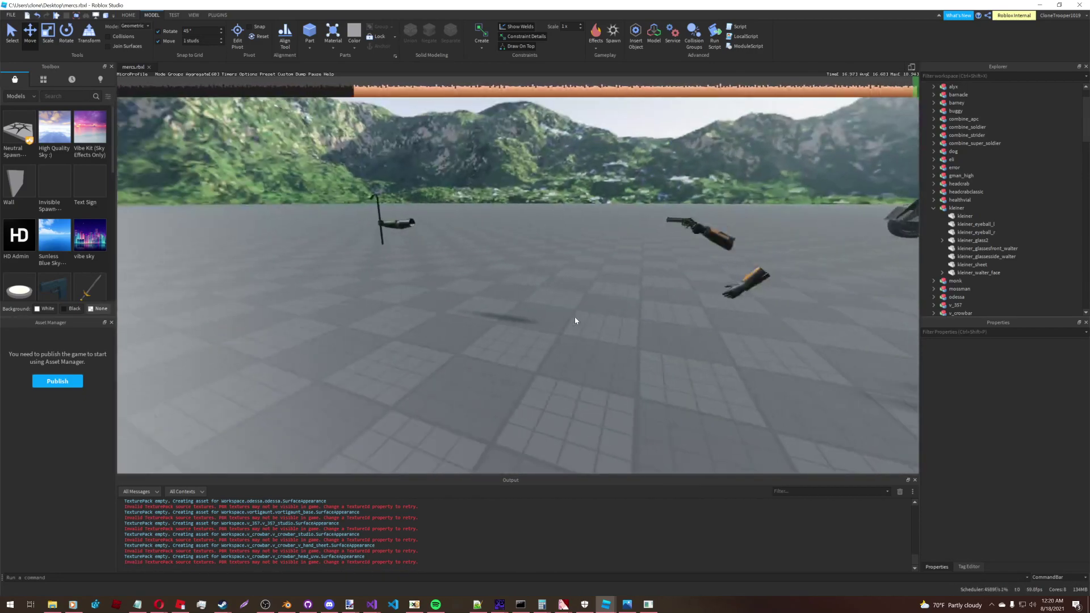
- Insert hevsuit.rbxm into the Workspace and move the suit onto the open floor between the crowbar and the v_357 revolver
{"action": "scroll", "coordinate": [960, 125], "scroll_direction": "up", "scroll_amount": 3}
{"action": "right_click", "coordinate": [953, 87]}
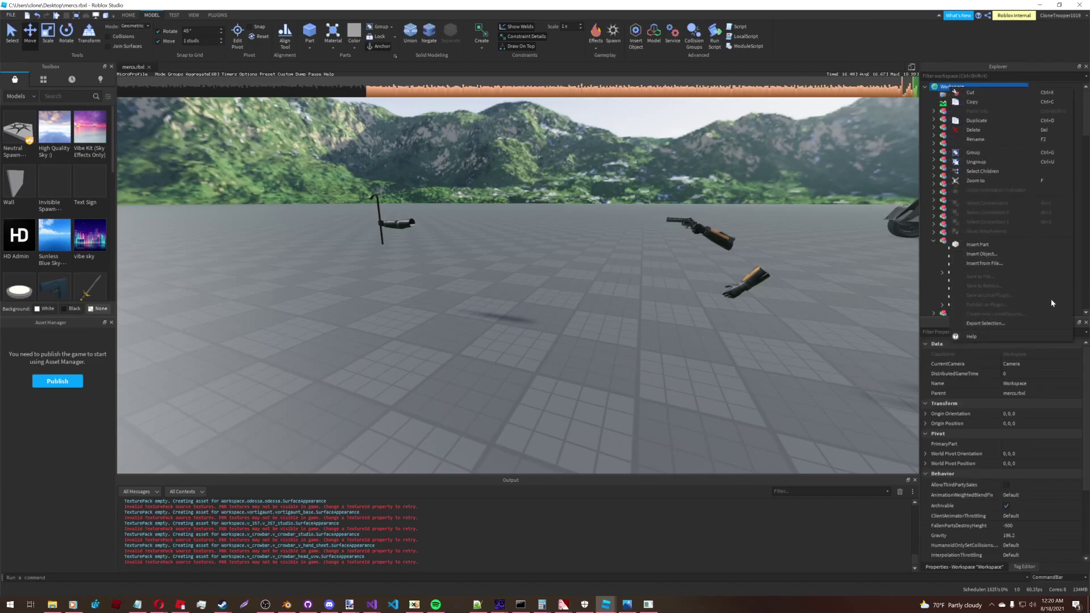
{"action": "left_click", "coordinate": [996, 267]}
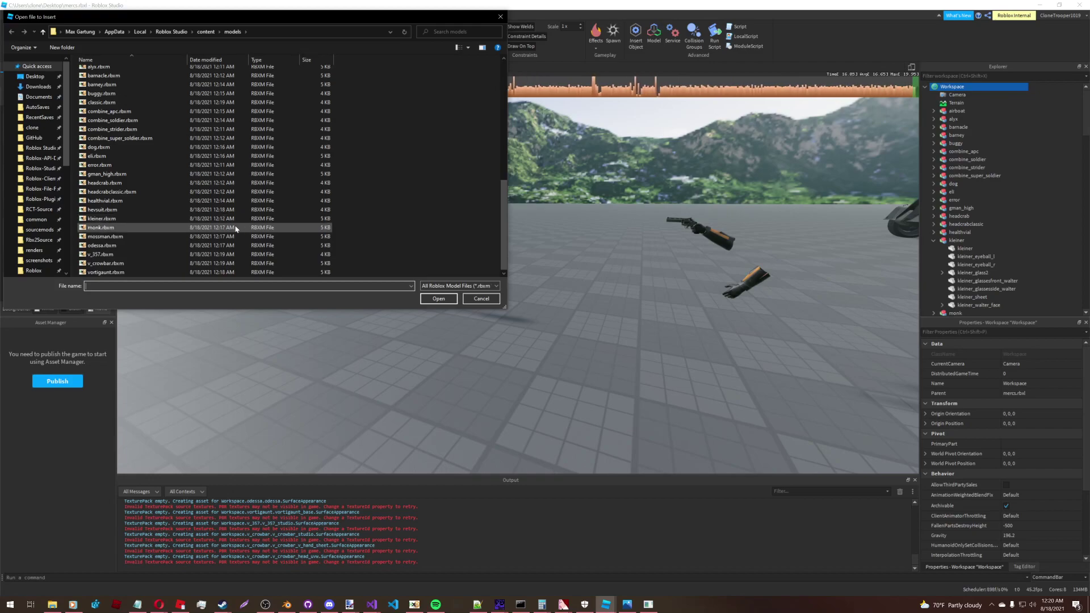
{"action": "scroll", "coordinate": [291, 210], "scroll_direction": "up", "scroll_amount": 1}
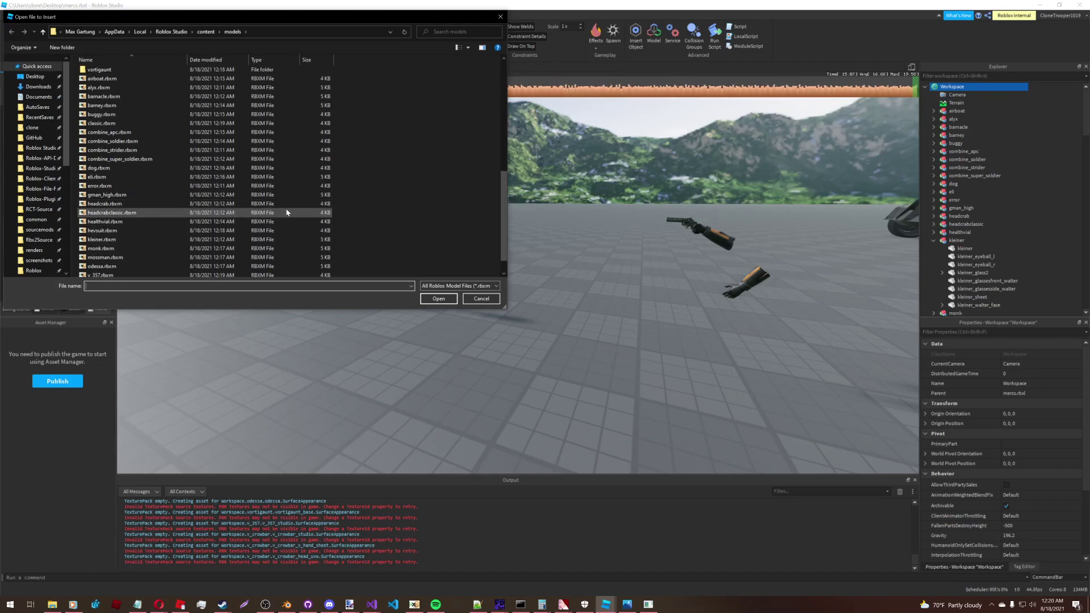
{"action": "double_click", "coordinate": [193, 233]}
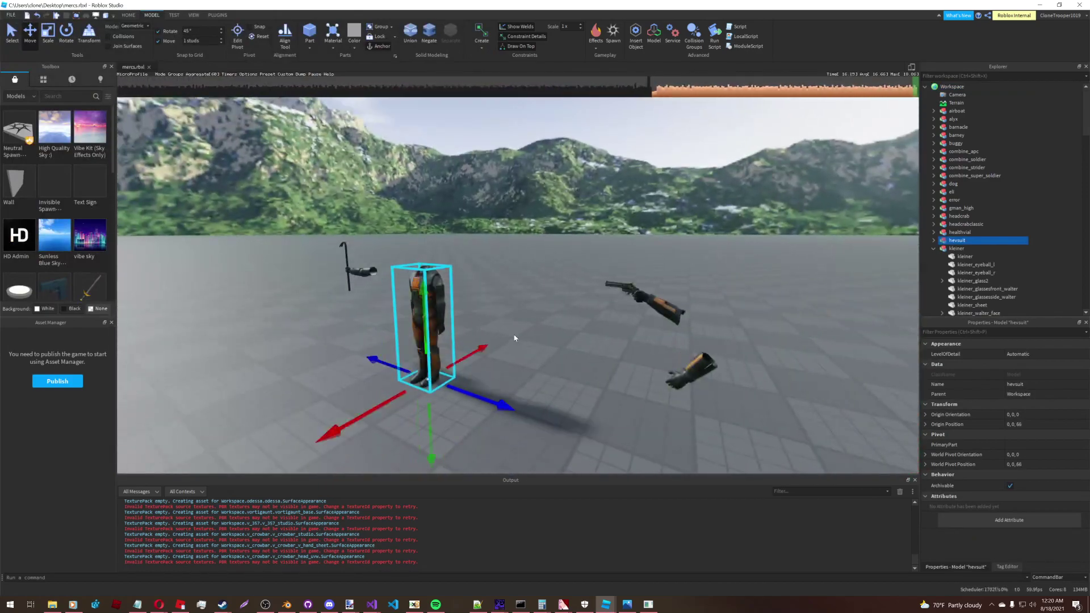
{"action": "left_click", "coordinate": [680, 336]}
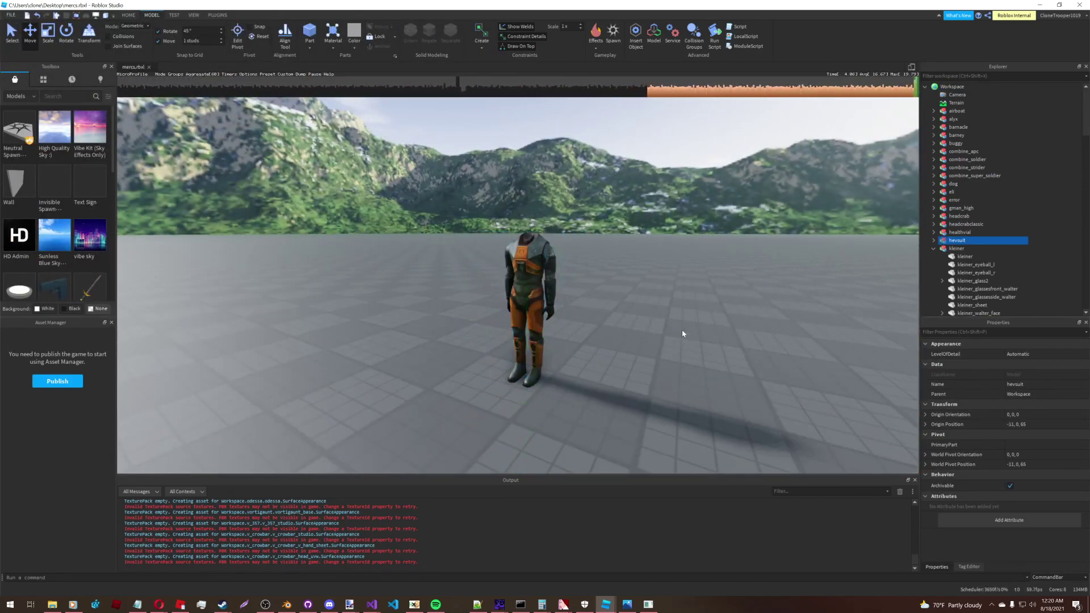
- Inspect the HEV suit up close, then view the whole lineup of imported vehicles, characters and weapons from a distance
{"action": "scroll", "coordinate": [681, 336], "scroll_direction": "up", "scroll_amount": 6}
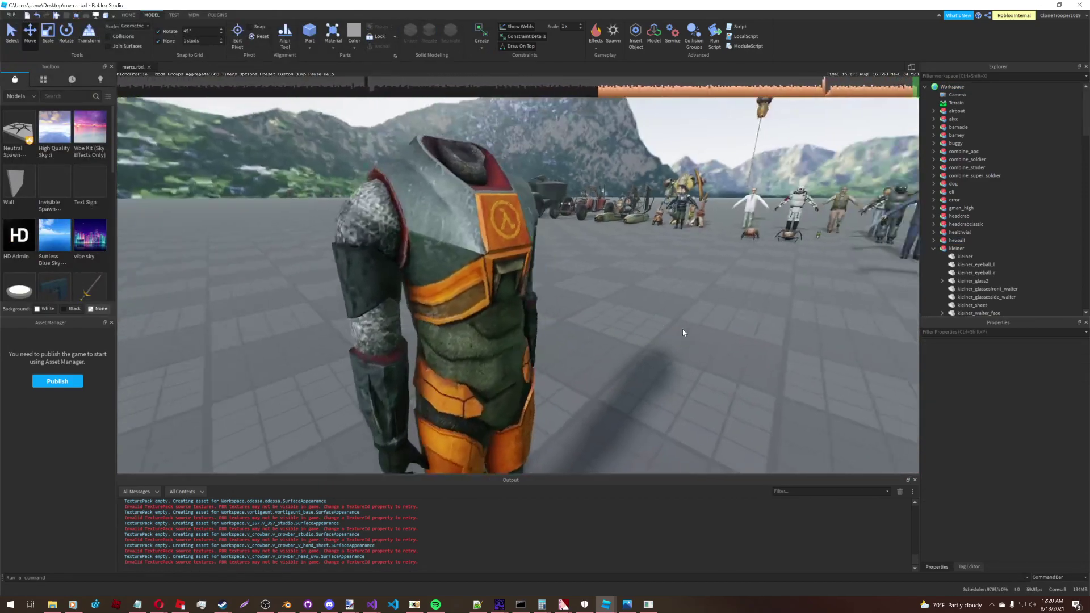
{"action": "key", "text": "d"}
{"action": "key", "text": "s"}
{"action": "right_click_drag", "start_coordinate": [684, 332], "coordinate": [683, 333]}
{"action": "key", "text": "w"}
{"action": "key", "text": "d"}
{"action": "key", "text": "d"}
{"action": "key", "text": "s"}
{"action": "key", "text": "w"}
{"action": "key", "text": "a"}
{"action": "key", "text": "s"}
{"action": "key", "text": "s"}
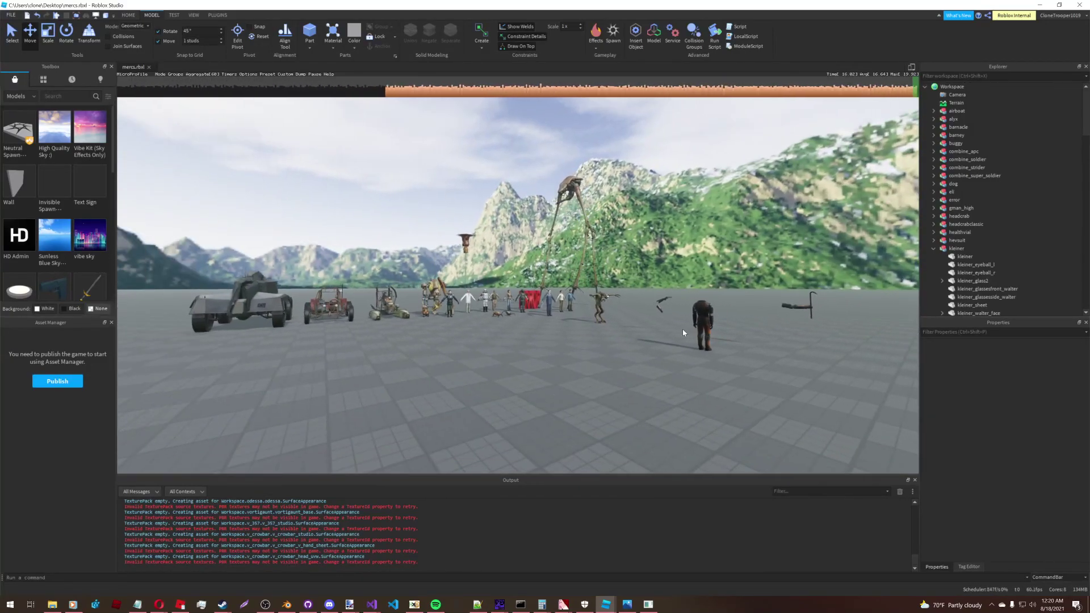